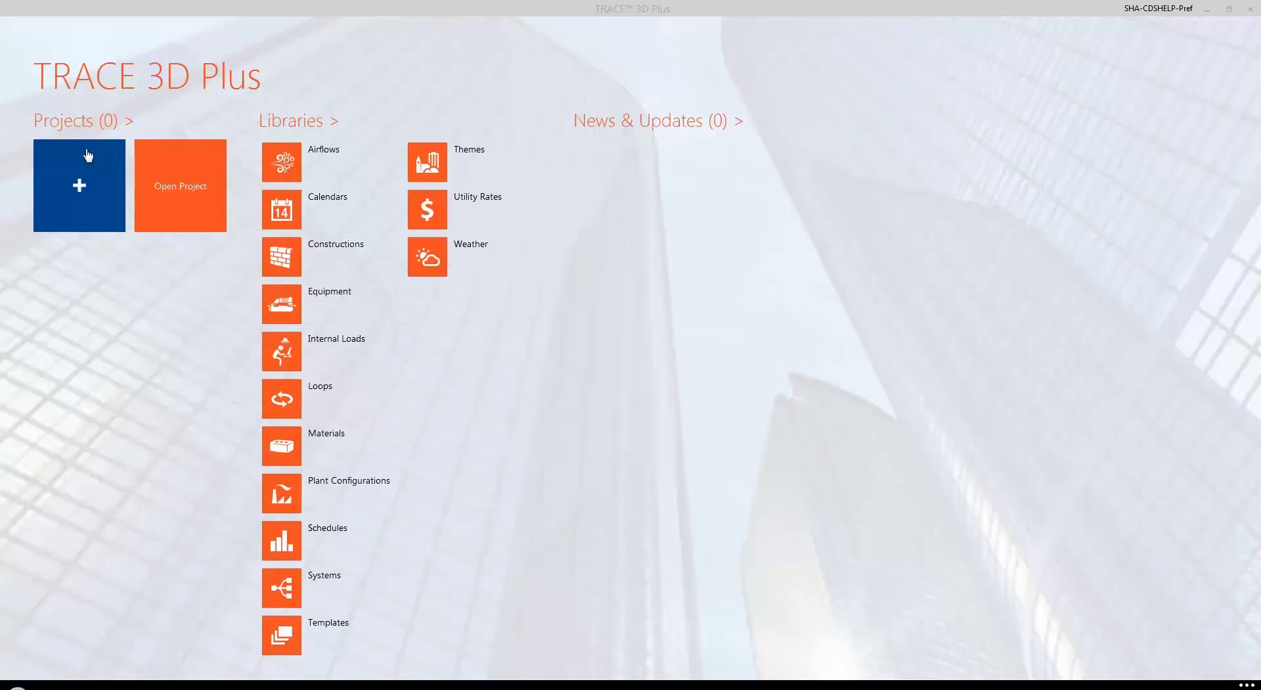
# Create a new project named "Load Design 101" with Greenwood as its location, keeping the existing project image
pyautogui.click(81, 194)
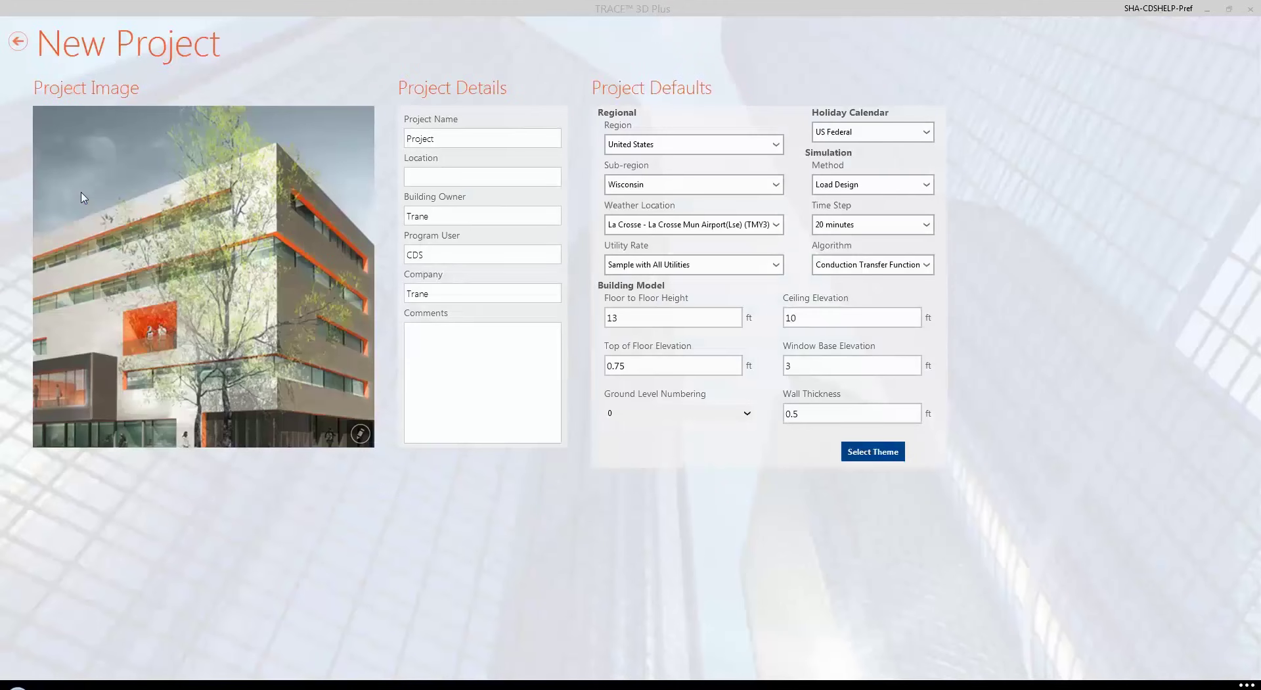
pyautogui.moveTo(450, 138); pyautogui.dragTo(354, 145)
pyautogui.write('Load Design')
pyautogui.write(' 10')
pyautogui.write('Greenwood')
pyautogui.click(360, 435)
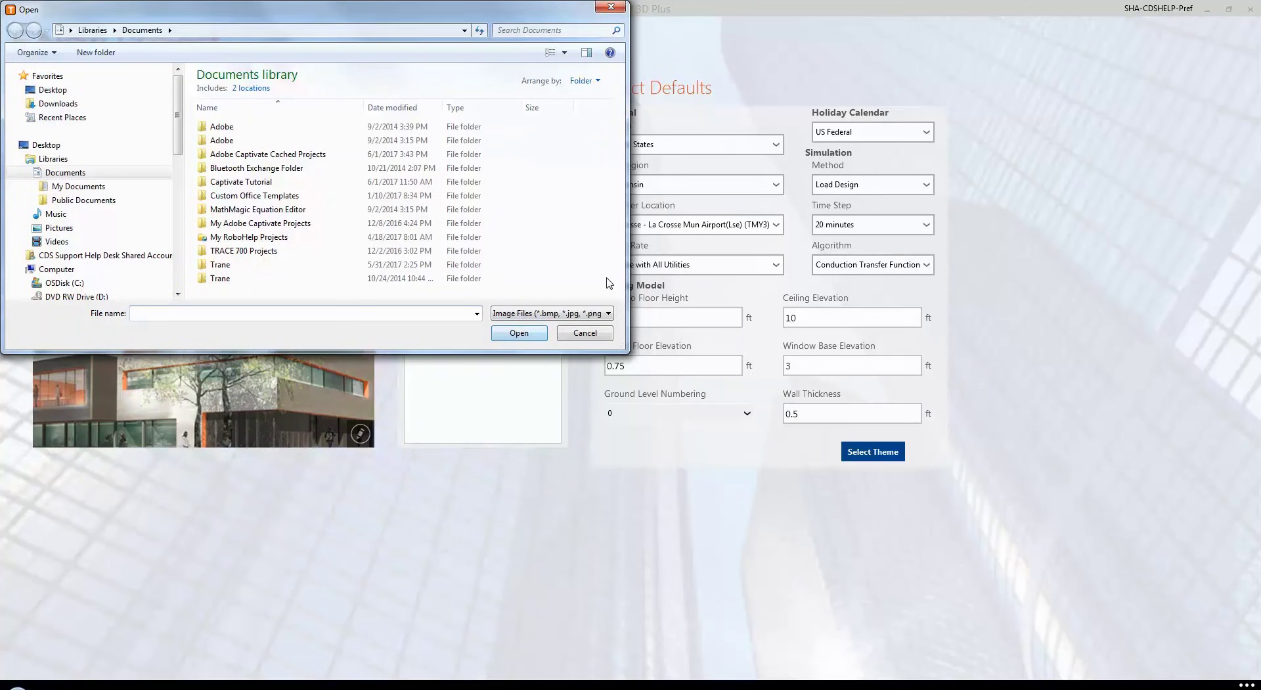
pyautogui.click(584, 333)
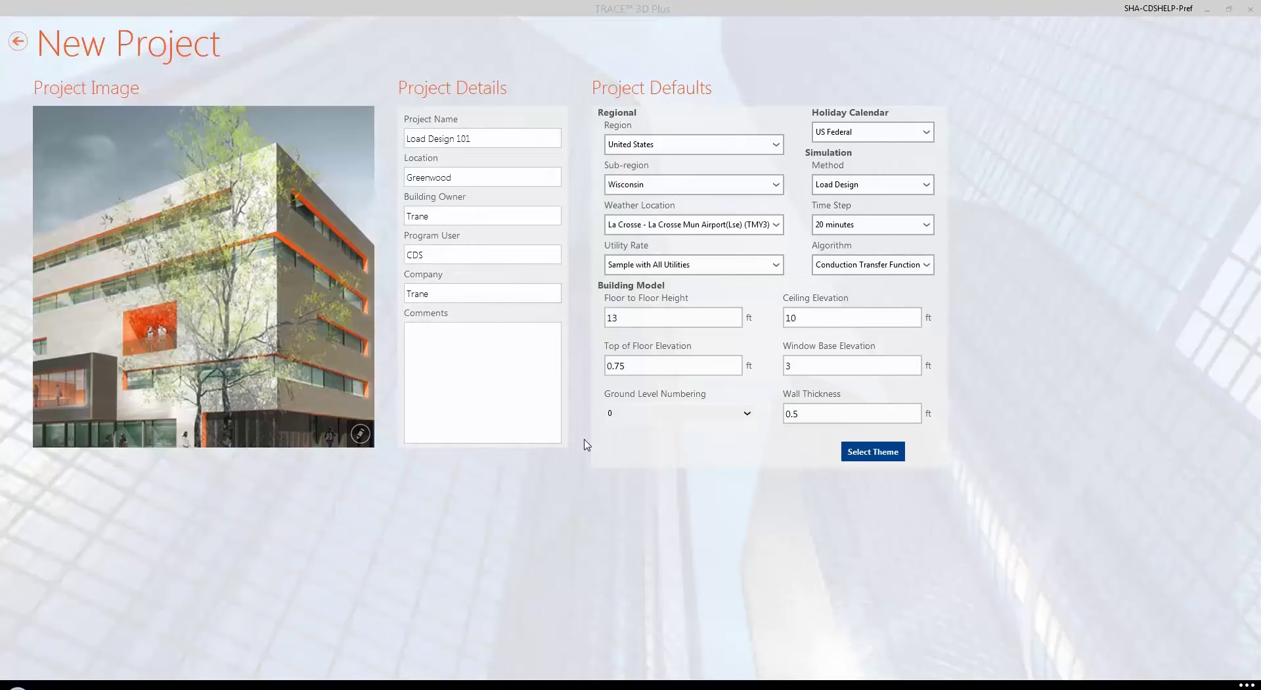
# Set the project's region to Canada and sub-region to Nova Scotia, keeping Greenwood (CWEC) as the weather location
pyautogui.click(775, 148)
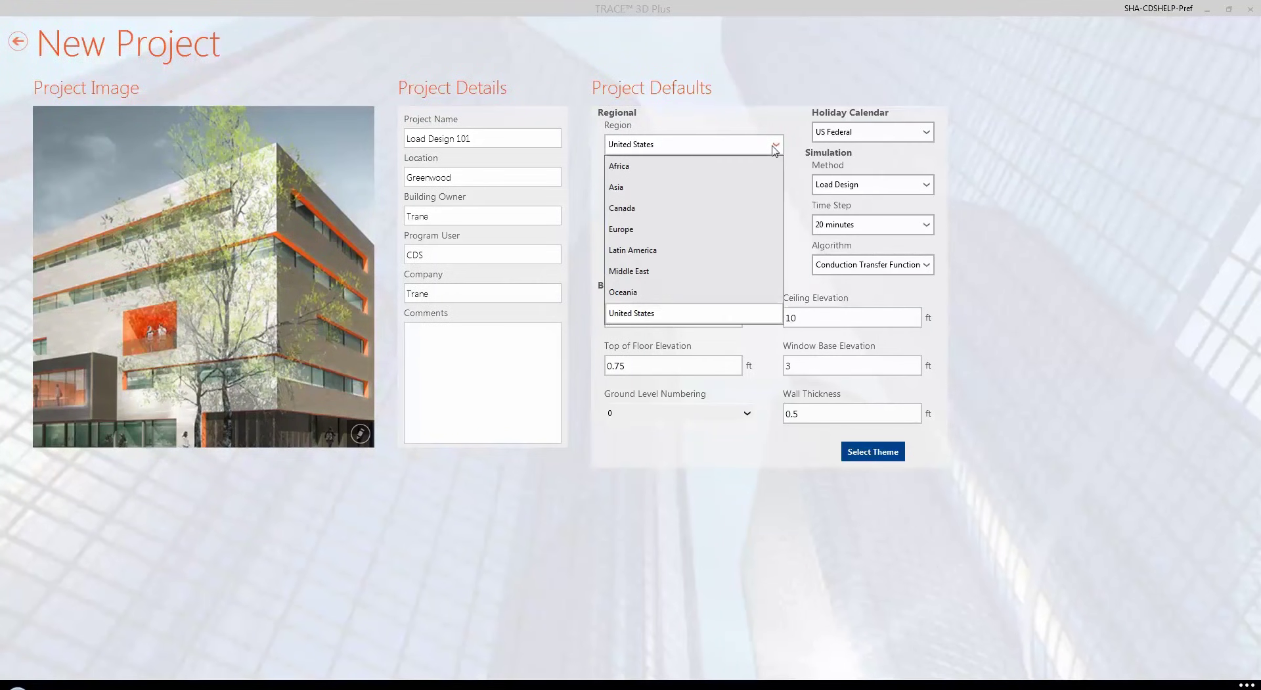
pyautogui.click(641, 209)
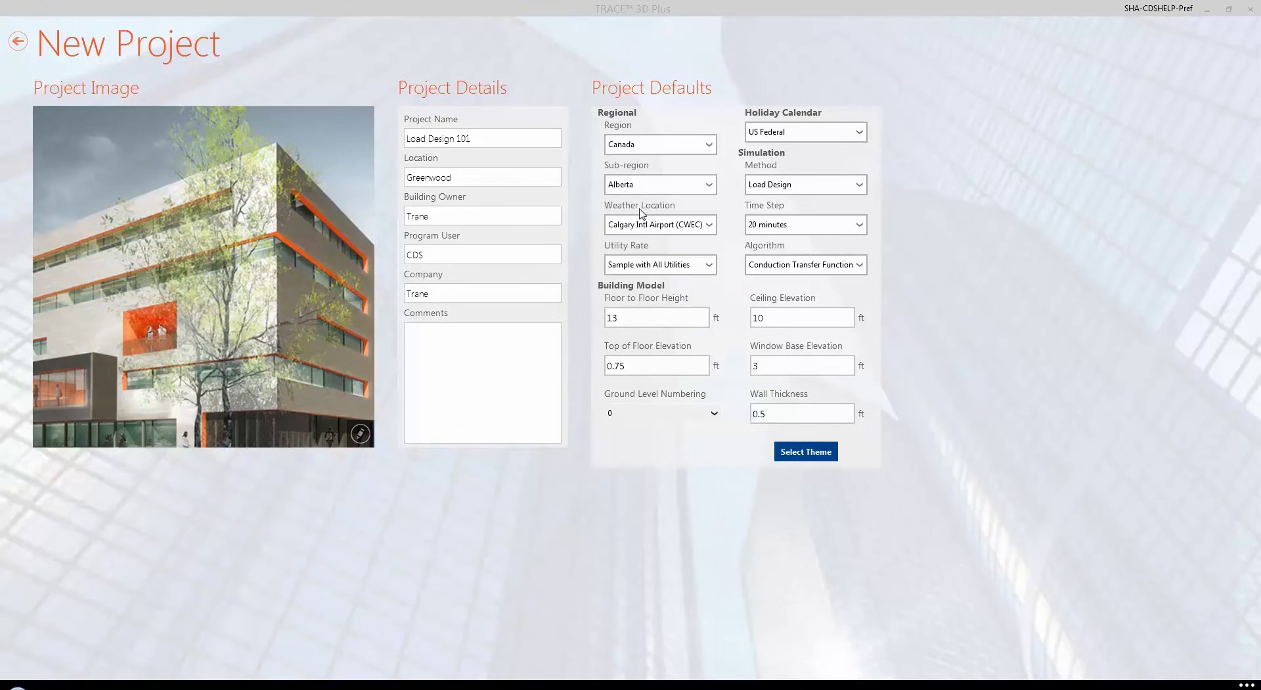
pyautogui.click(708, 190)
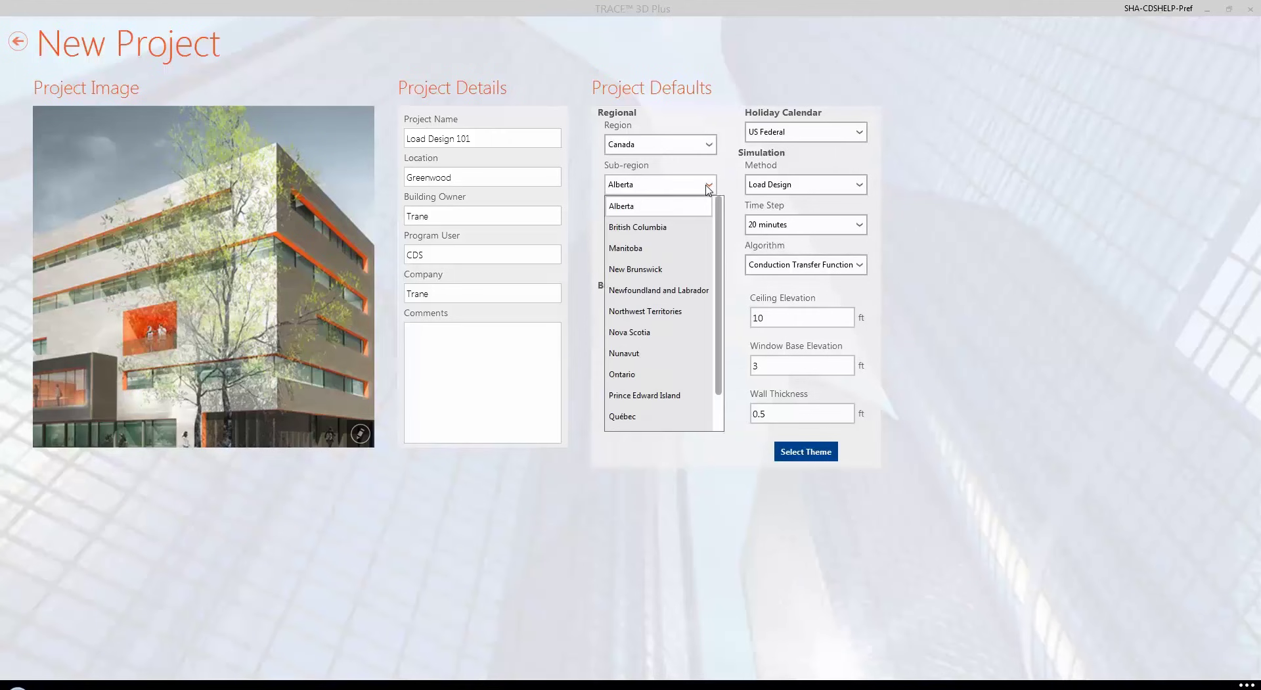
pyautogui.click(649, 334)
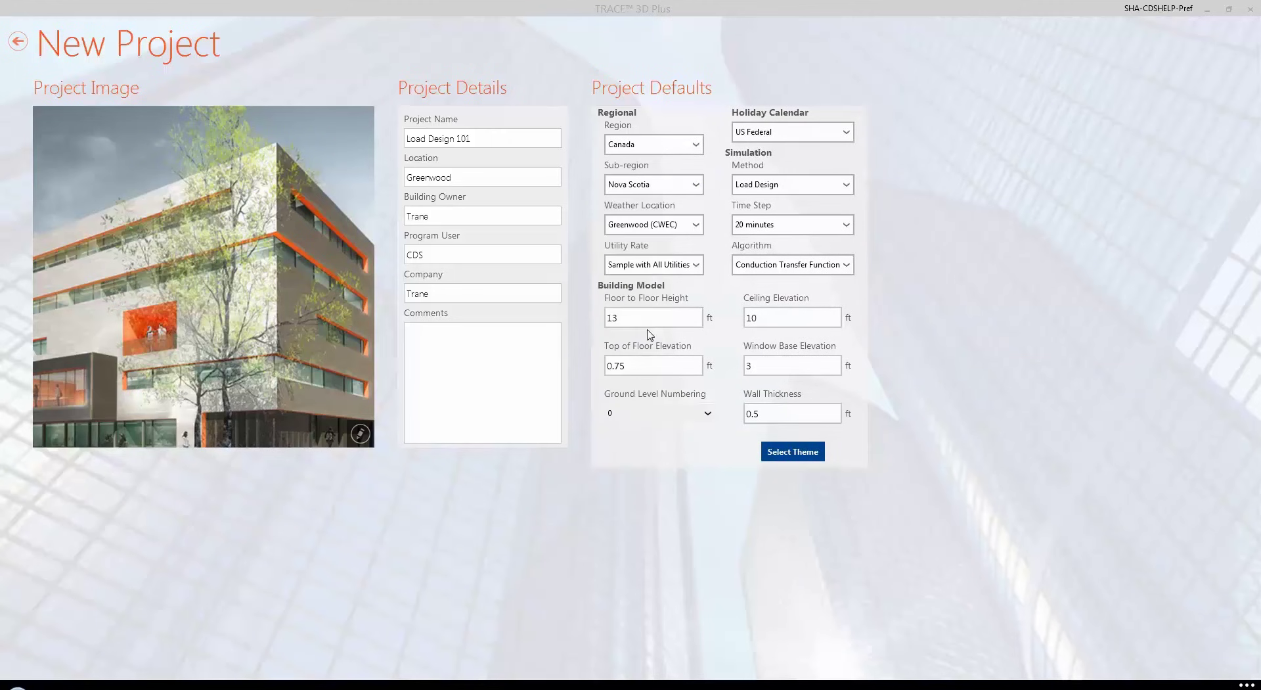
pyautogui.click(695, 229)
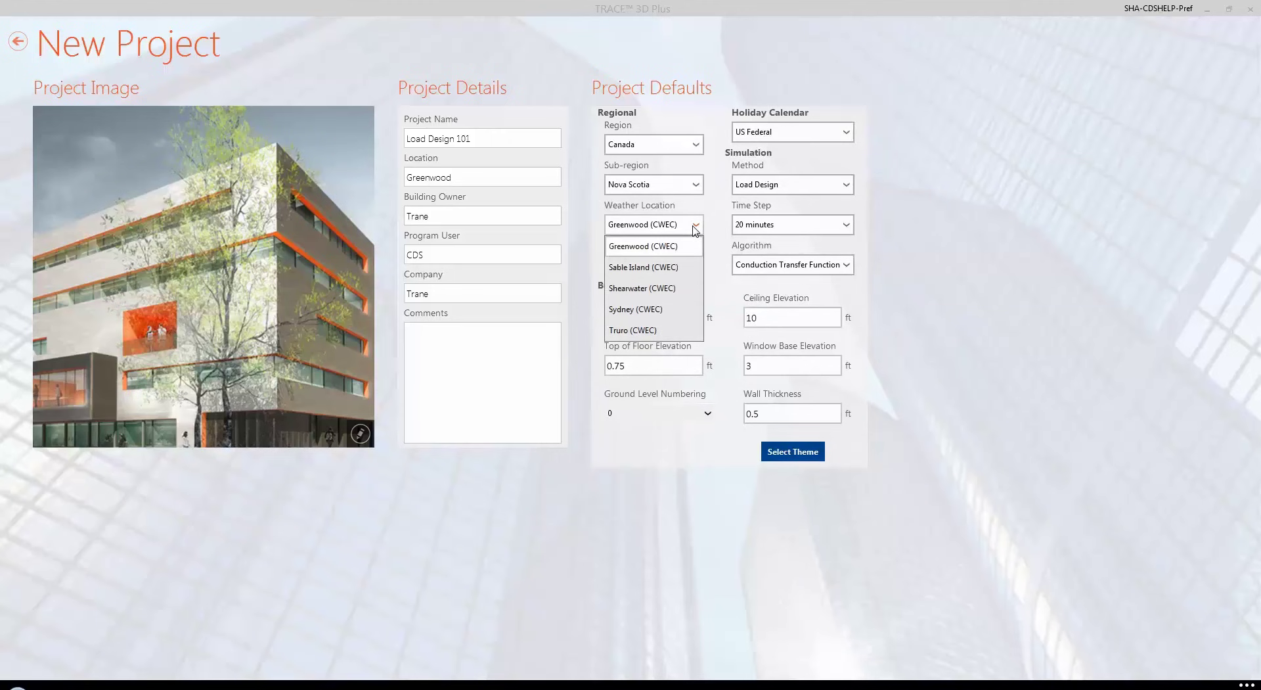
pyautogui.click(695, 230)
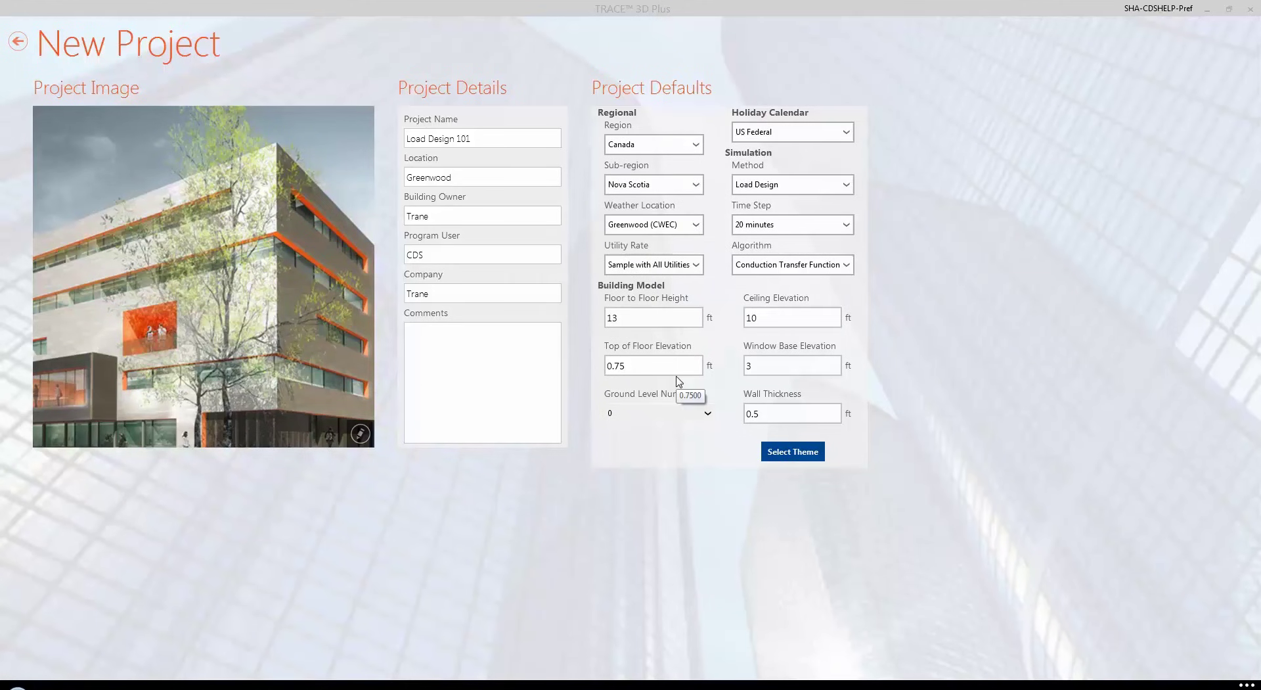
# Set the building model defaults to 12 ft floor-to-floor height, 9 ft ceiling elevation and 0.5 ft top of floor elevation
pyautogui.click(628, 318)
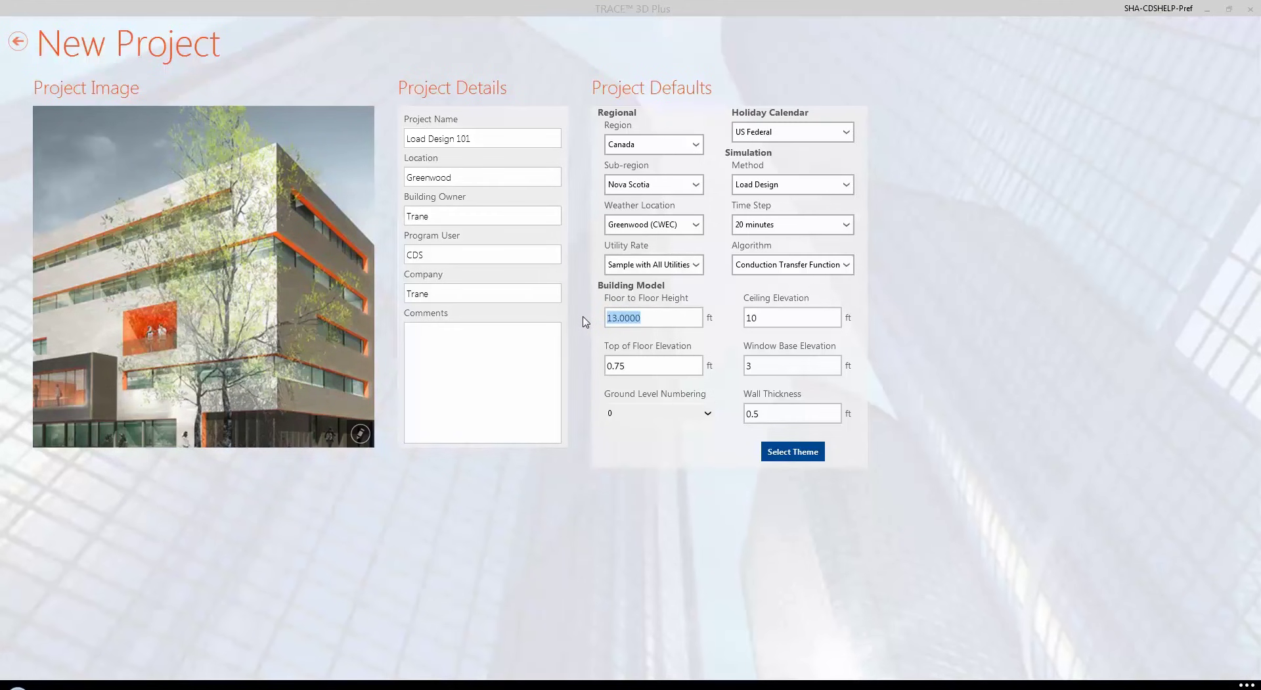
pyautogui.write('12')
pyautogui.click(662, 368)
pyautogui.click(778, 318)
pyautogui.write('9')
pyautogui.click(666, 371)
pyautogui.moveTo(672, 368); pyautogui.dragTo(576, 365)
pyautogui.write('0.5')
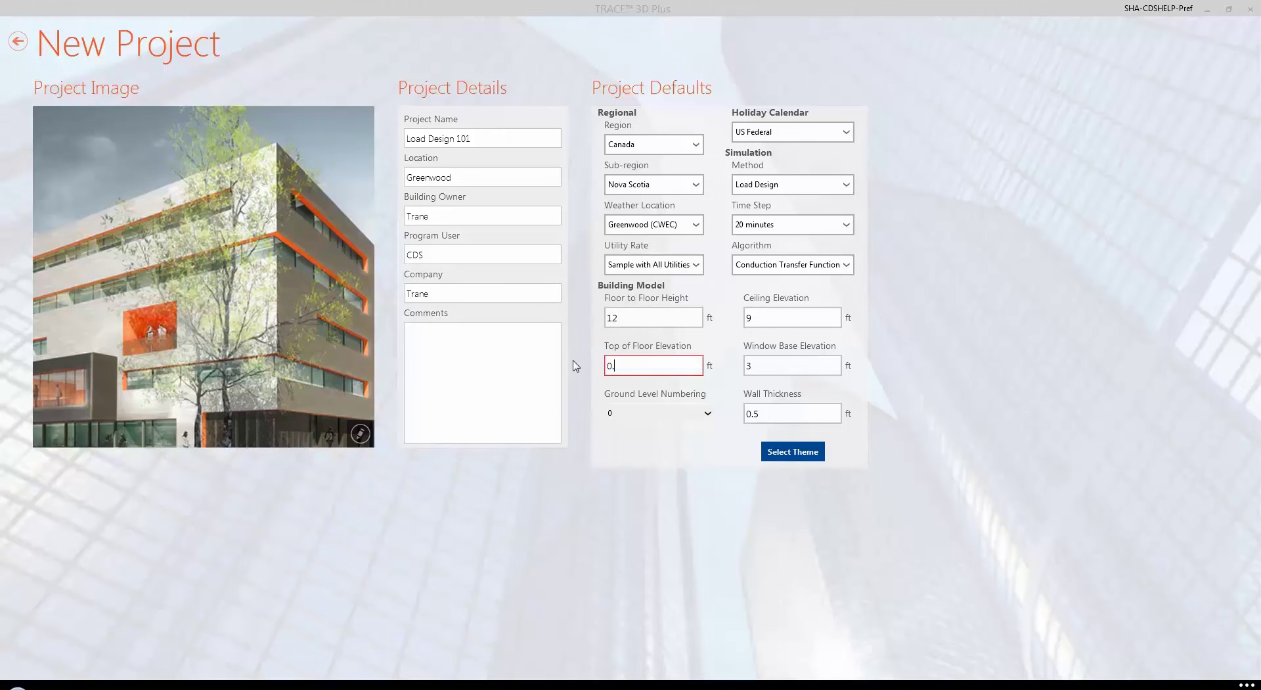
# Set the default window base elevation to 2.66 ft and the wall thickness to 0.625 ft
pyautogui.click(787, 366)
pyautogui.moveTo(788, 366); pyautogui.dragTo(707, 369)
pyautogui.write('2.66')
pyautogui.click(782, 413)
pyautogui.moveTo(772, 413); pyautogui.dragTo(713, 424)
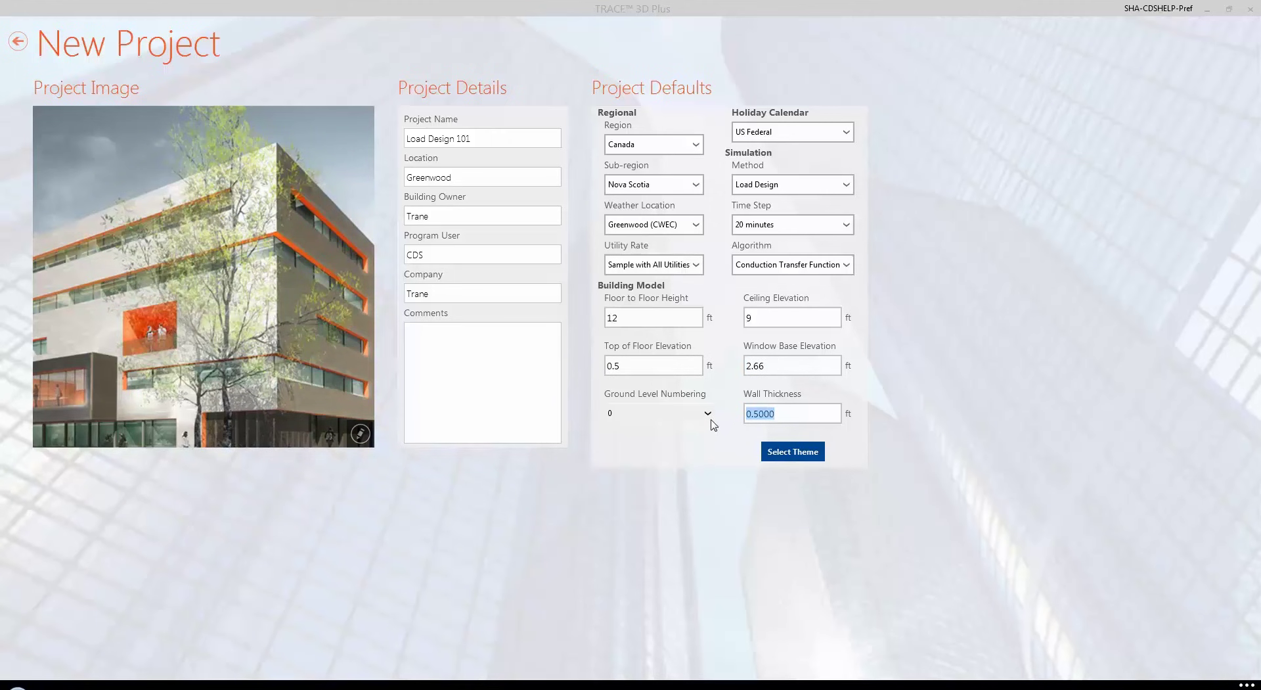
pyautogui.write('0.625')
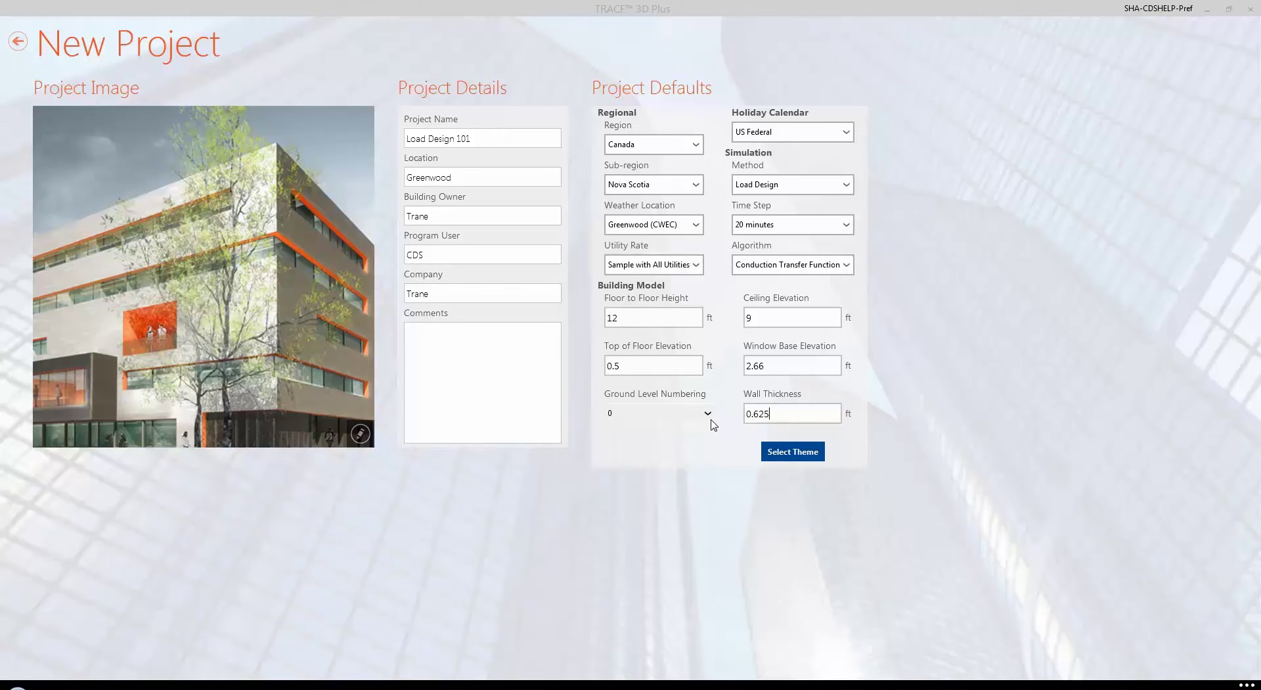
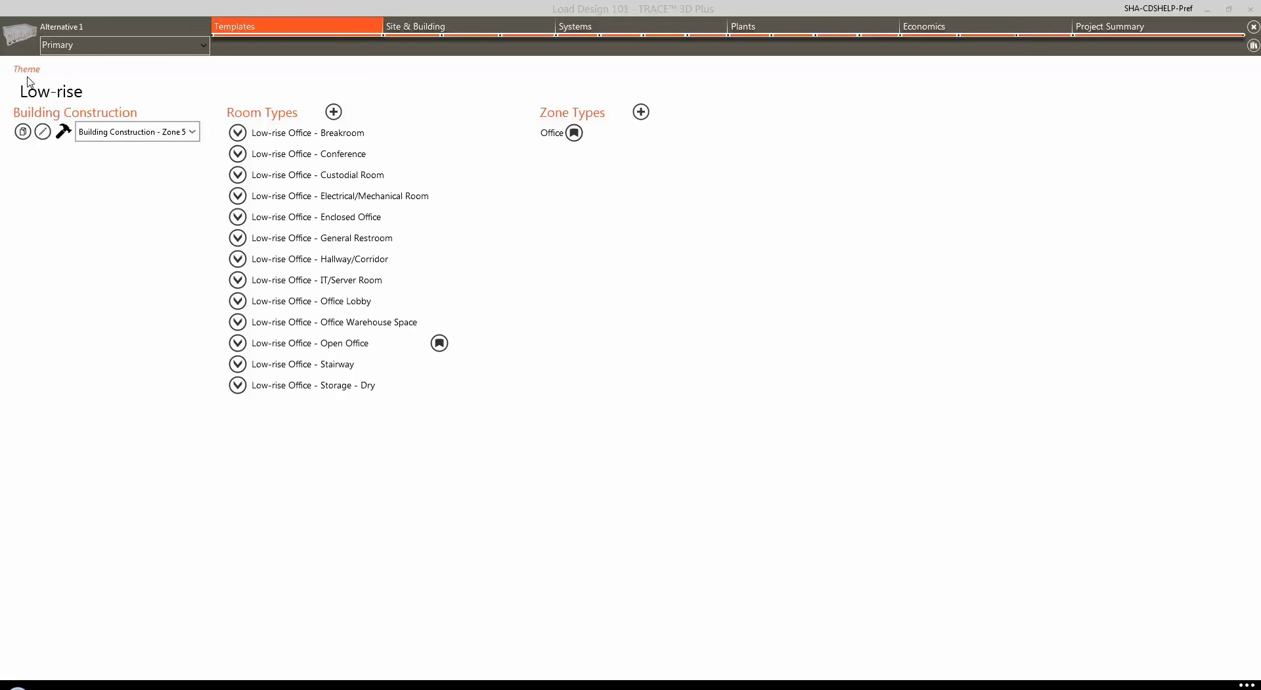
# Look through the library room types that can be added to the Low-rise theme
pyautogui.moveTo(274, 129)
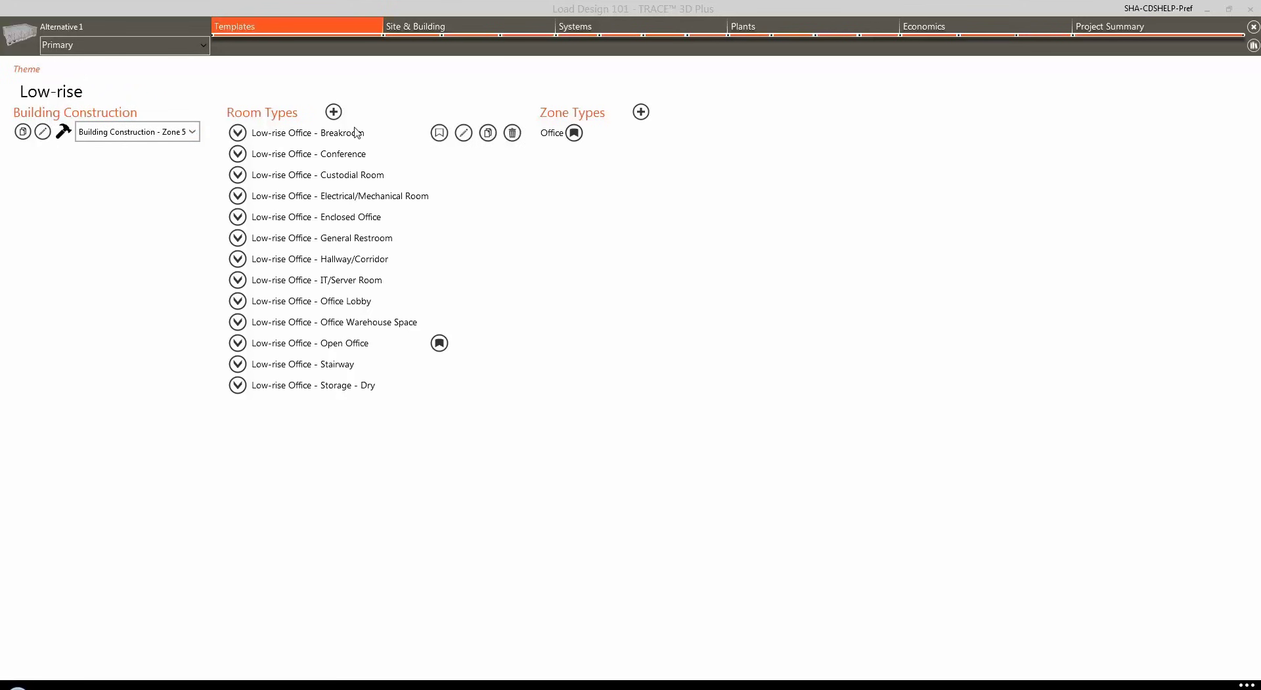
pyautogui.moveTo(623, 132)
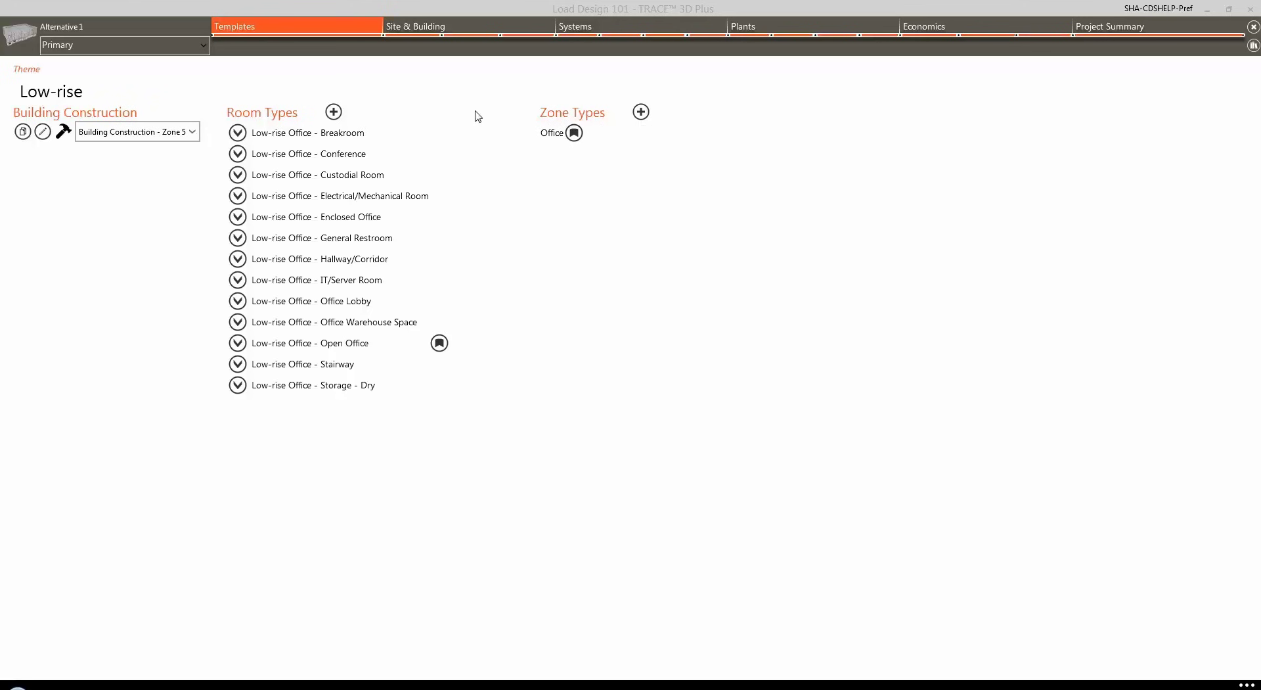
pyautogui.click(334, 112)
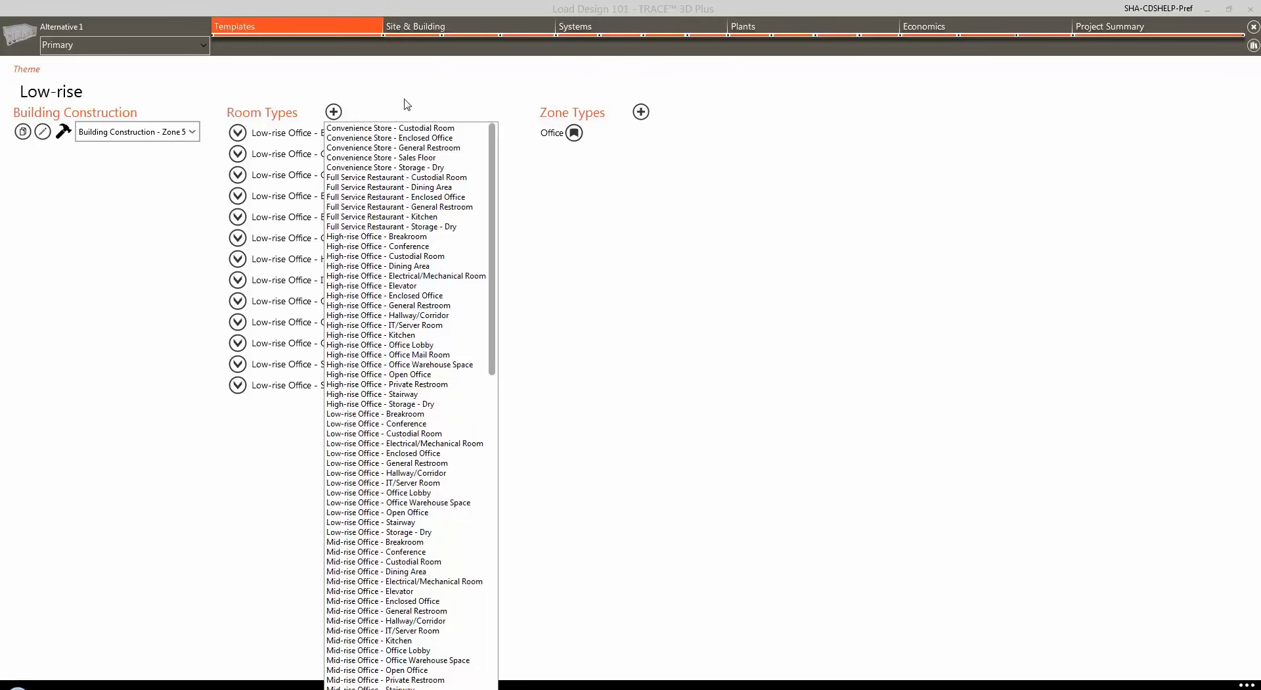
pyautogui.click(364, 84)
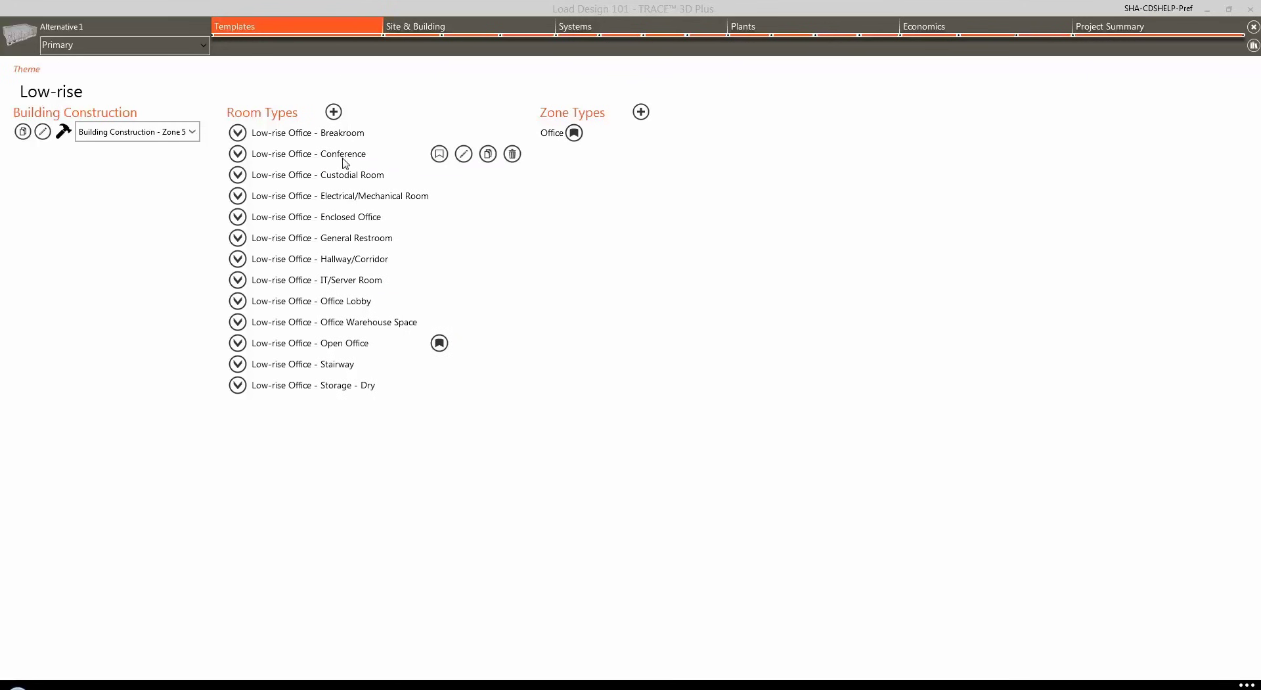
# Duplicate the Low-rise Office - Enclosed Office room type and delete the copy
pyautogui.moveTo(370, 218)
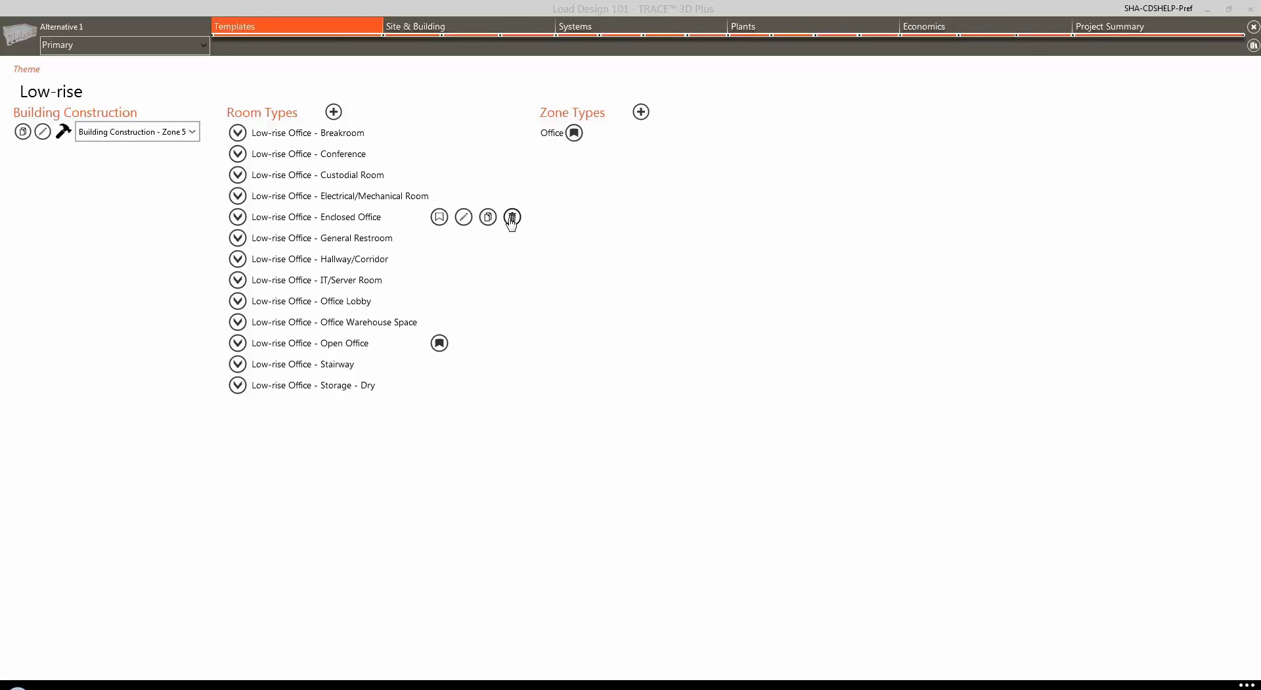
pyautogui.click(488, 218)
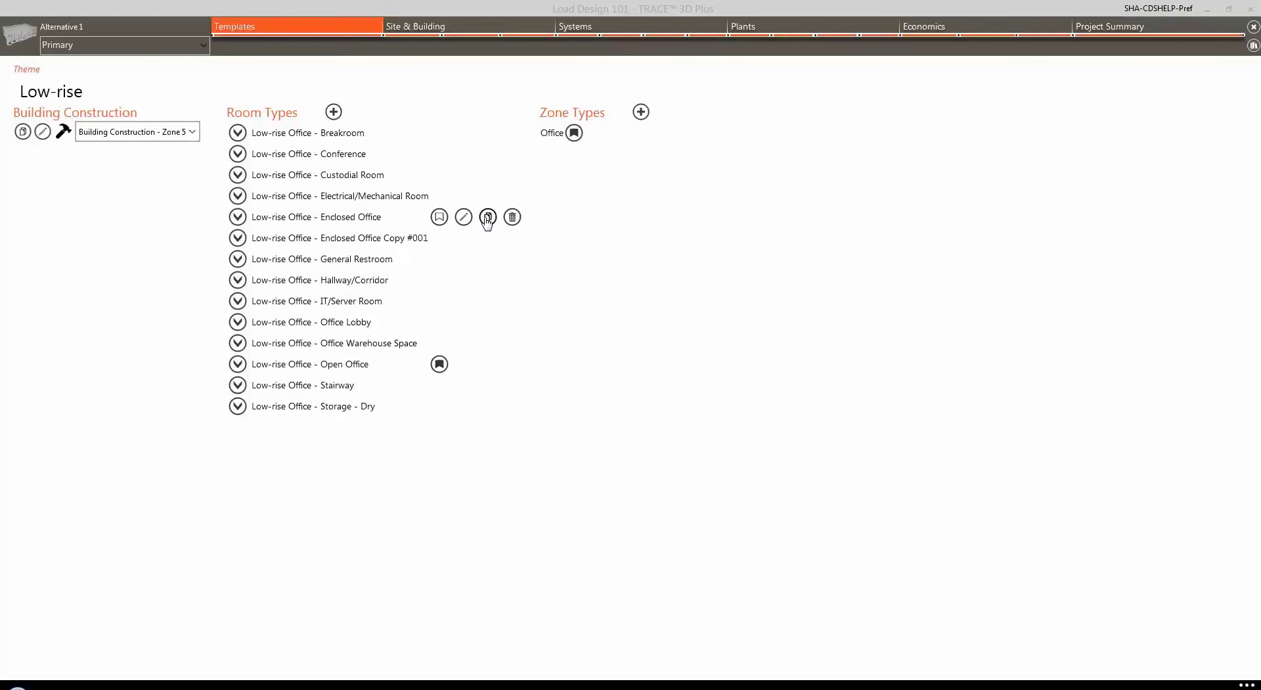
pyautogui.click(405, 241)
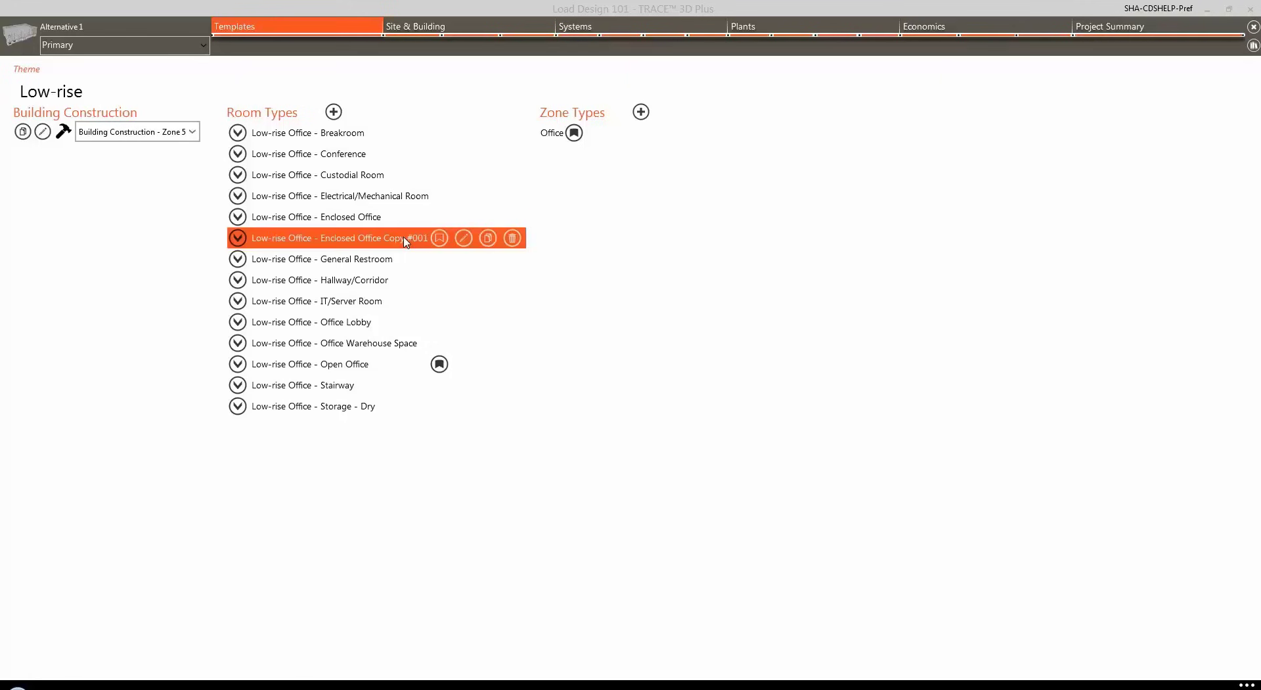
pyautogui.click(512, 238)
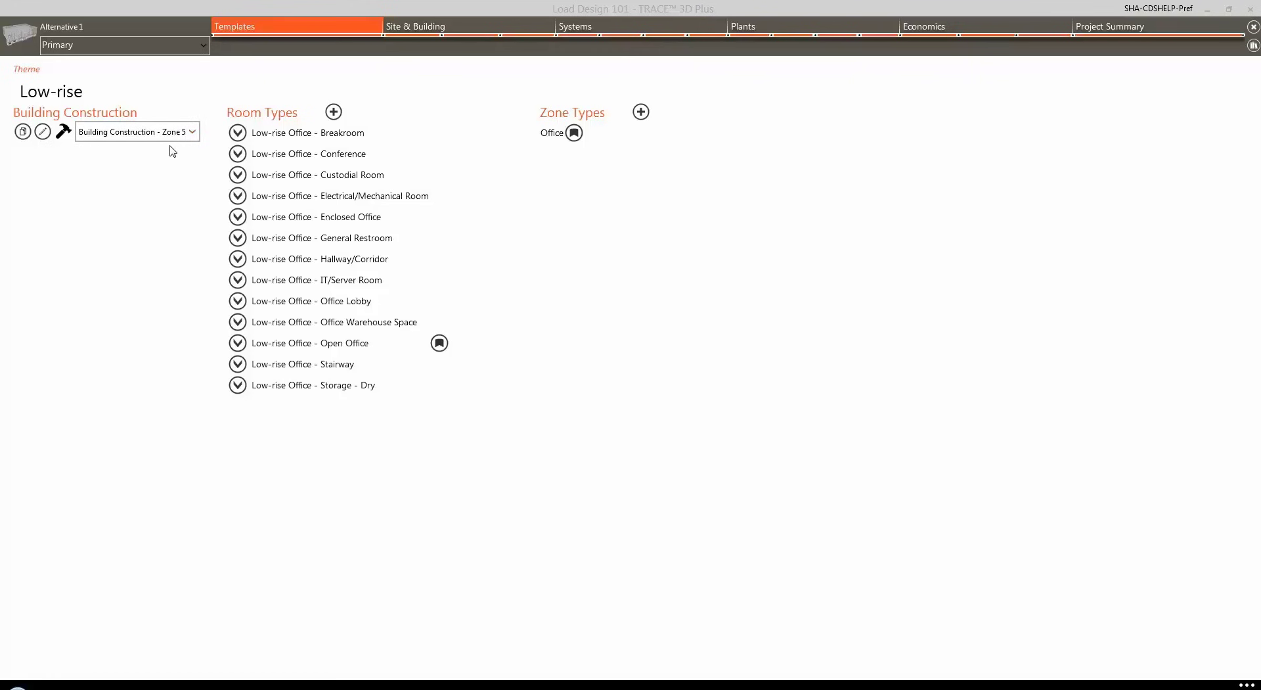
# Make Low-rise Office - Enclosed Office the default room type
pyautogui.moveTo(357, 223)
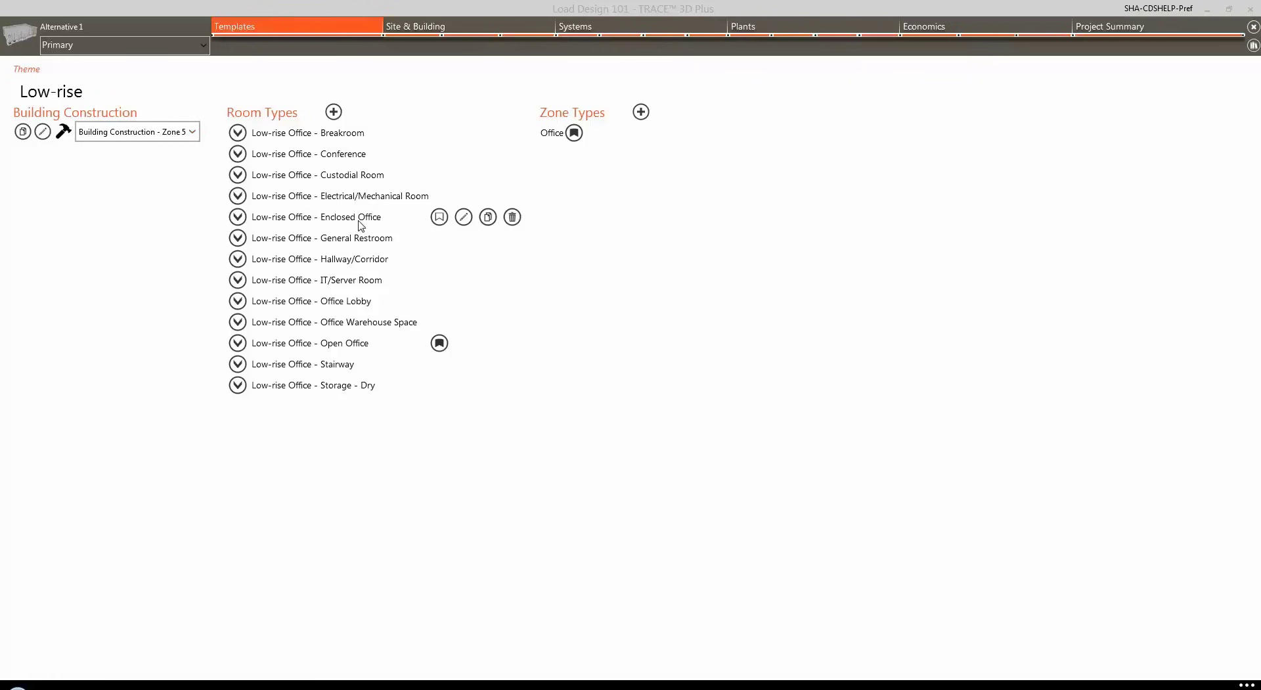
pyautogui.click(439, 217)
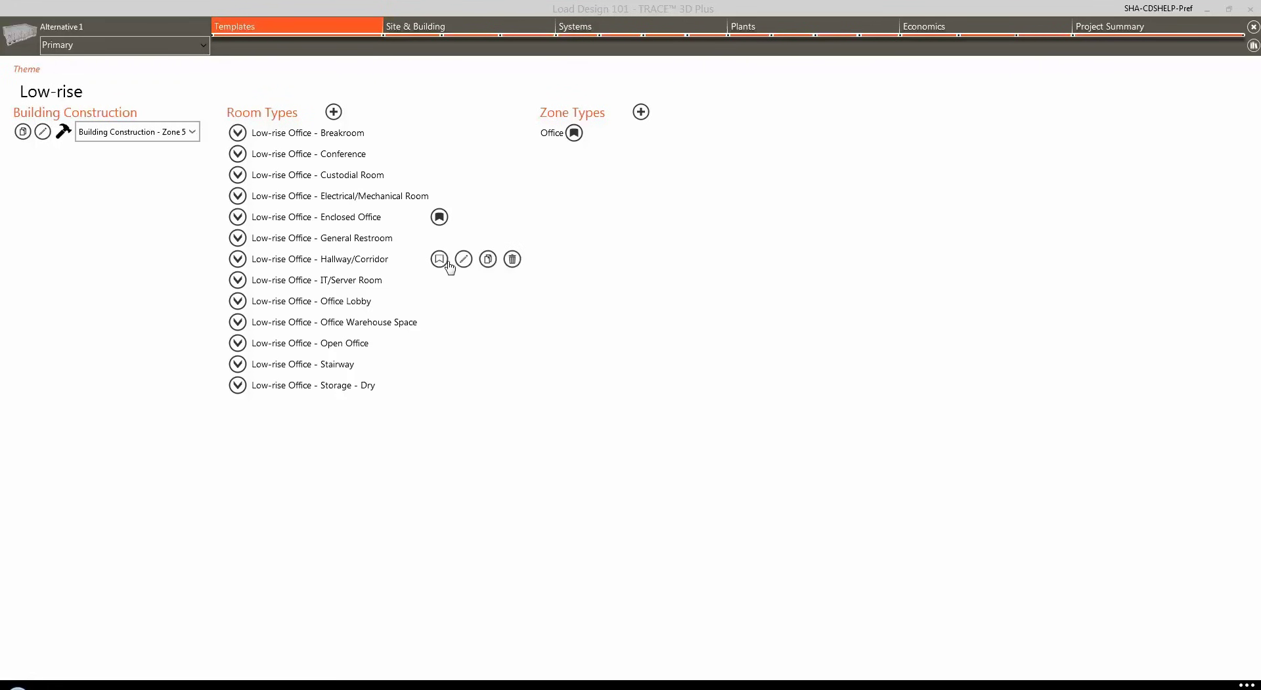
# Review the Enclosed Office room type's airflow and construction template choices and its detailed airflow properties
pyautogui.click(238, 218)
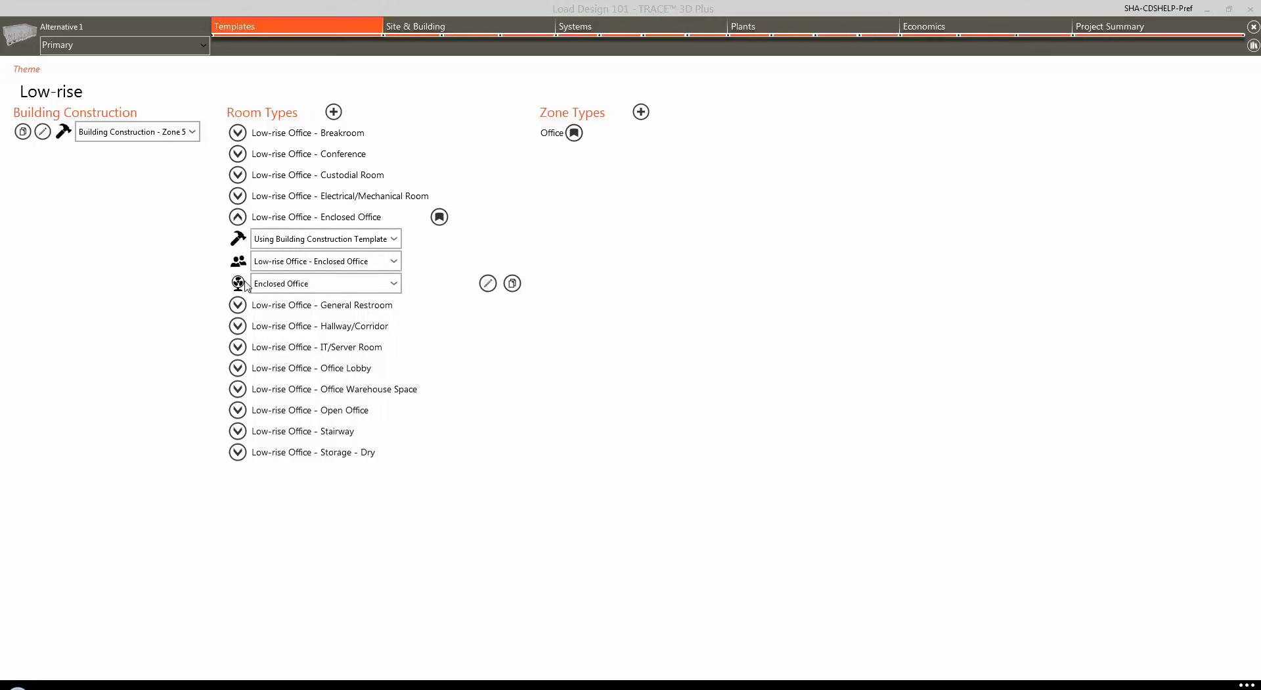
pyautogui.click(393, 286)
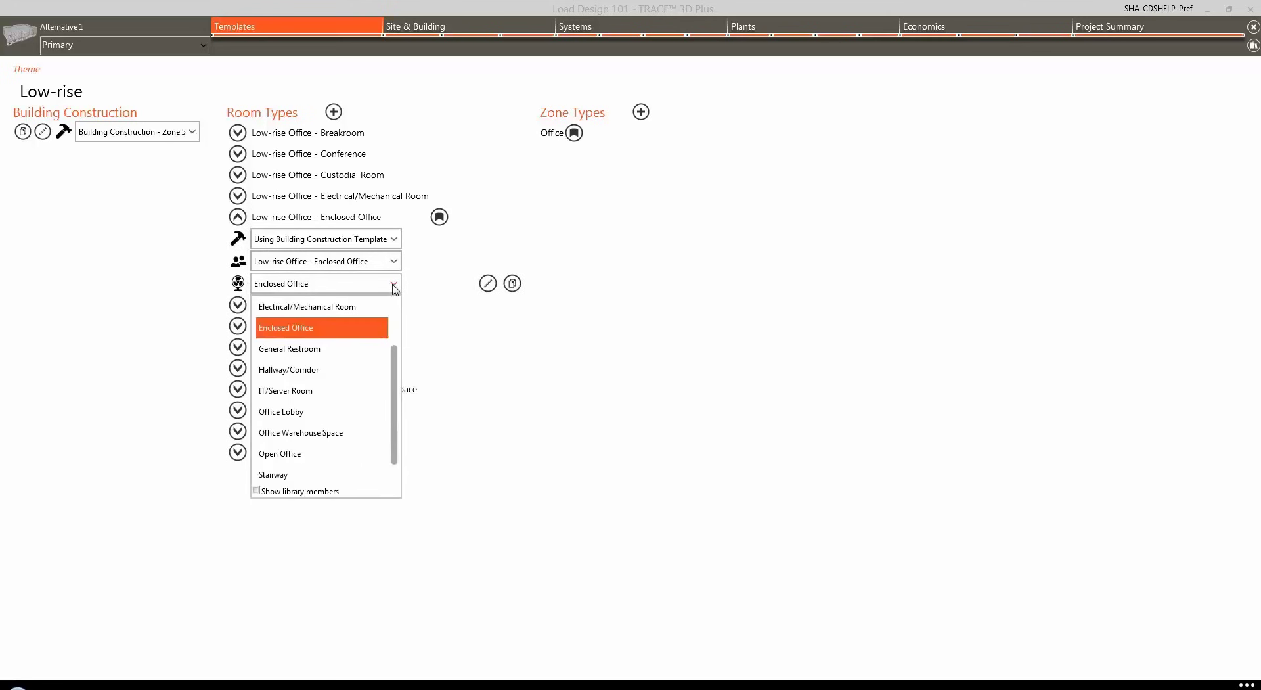
pyautogui.click(393, 287)
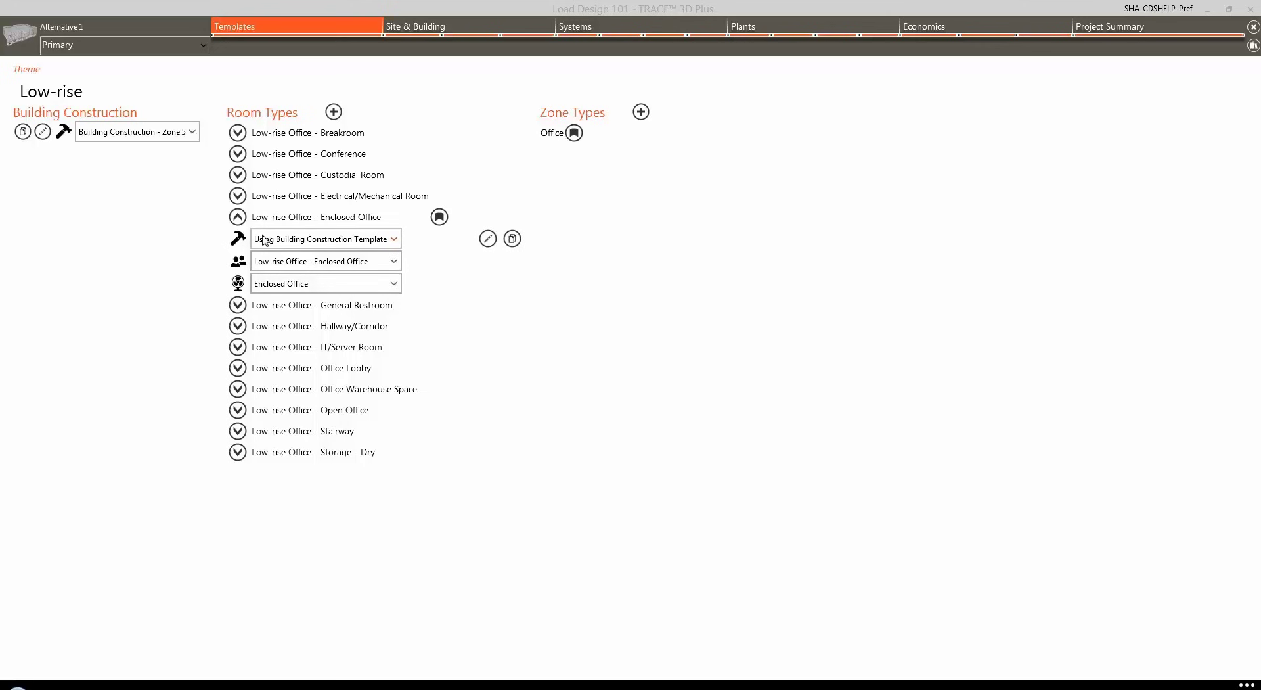
pyautogui.click(394, 240)
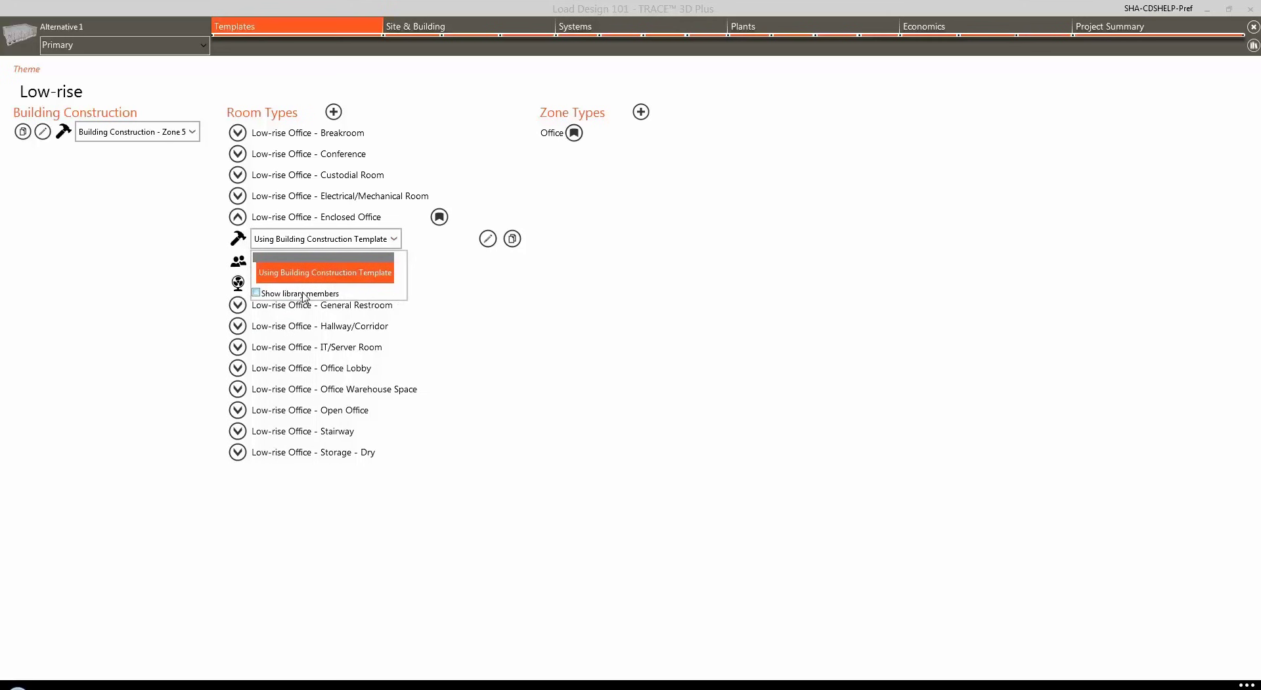
pyautogui.click(395, 240)
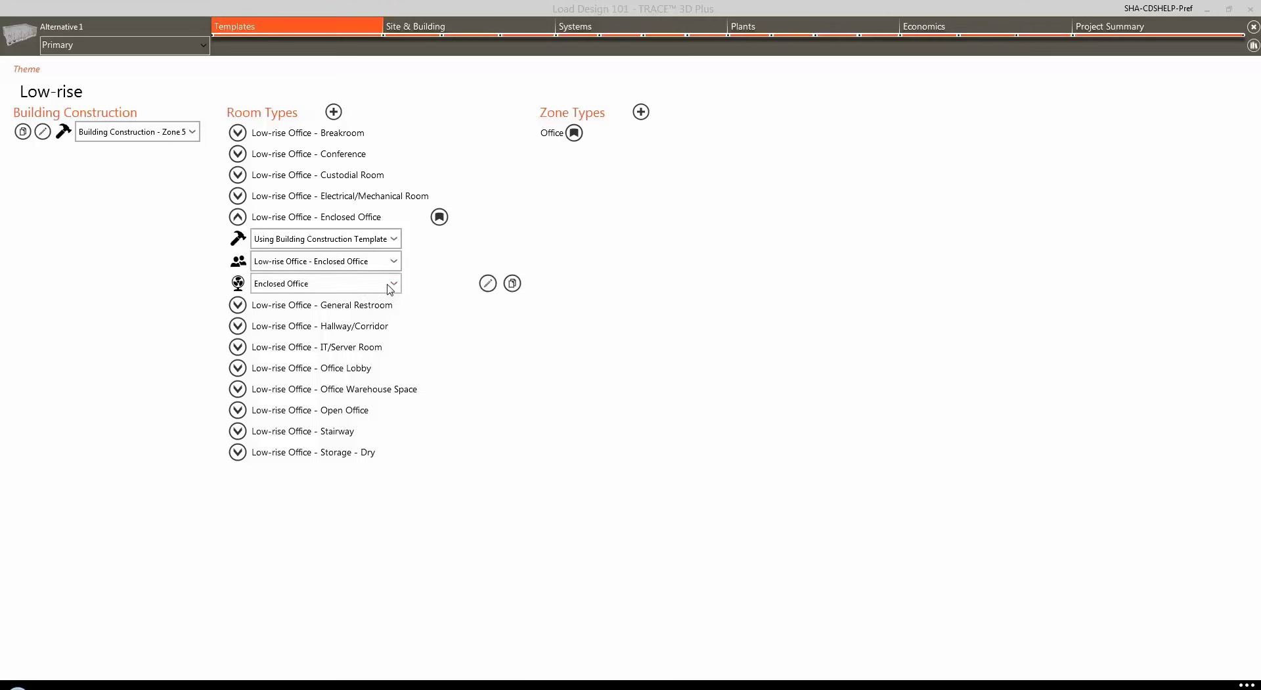
pyautogui.click(487, 285)
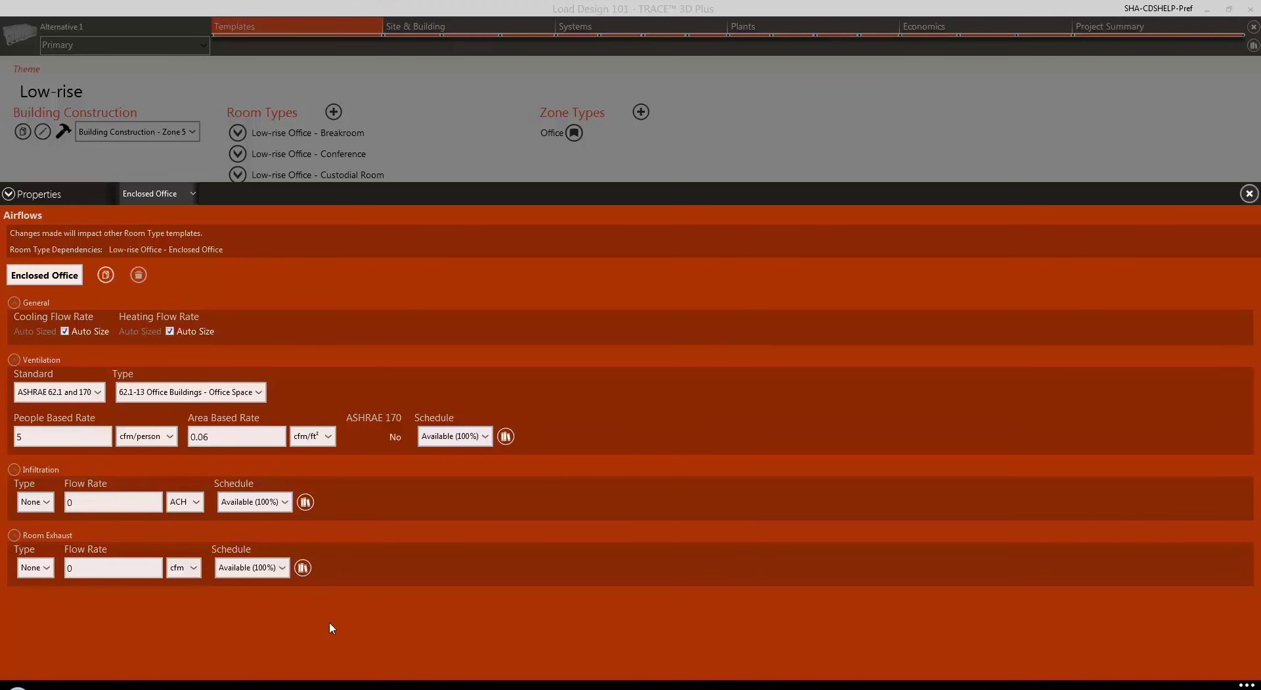
pyautogui.click(9, 197)
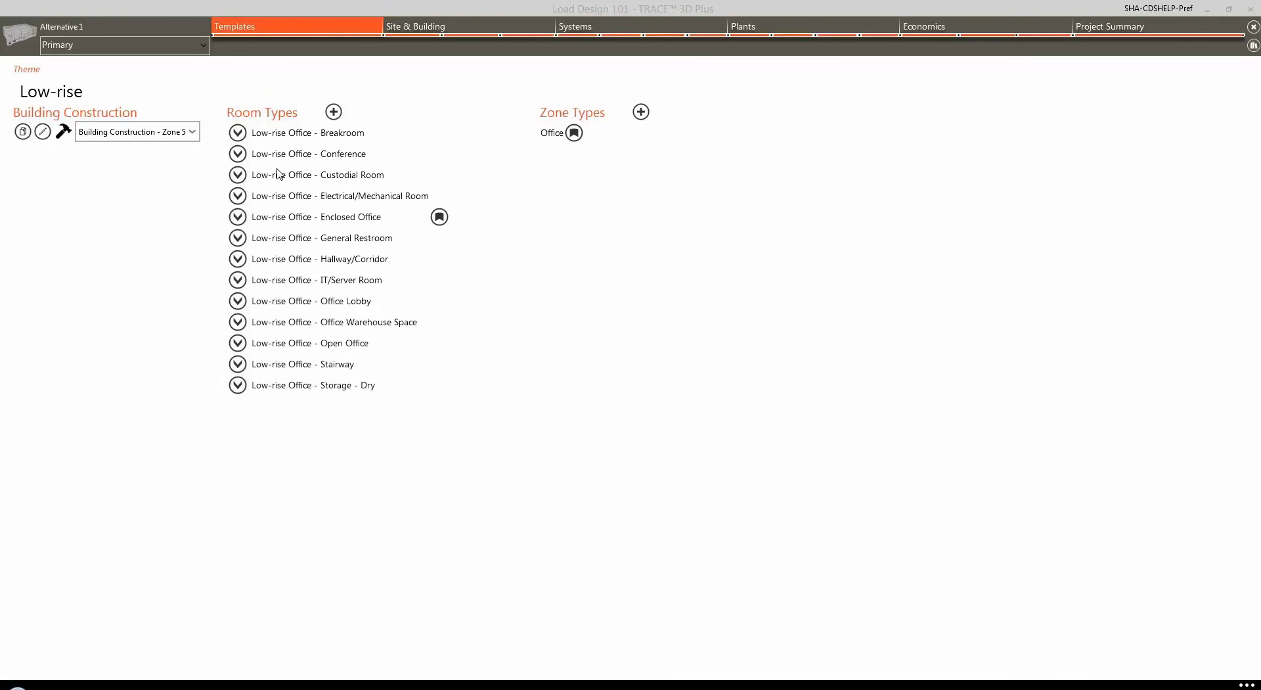
# Examine the Office zone type's zone control properties and close them again
pyautogui.moveTo(556, 134)
pyautogui.click(598, 135)
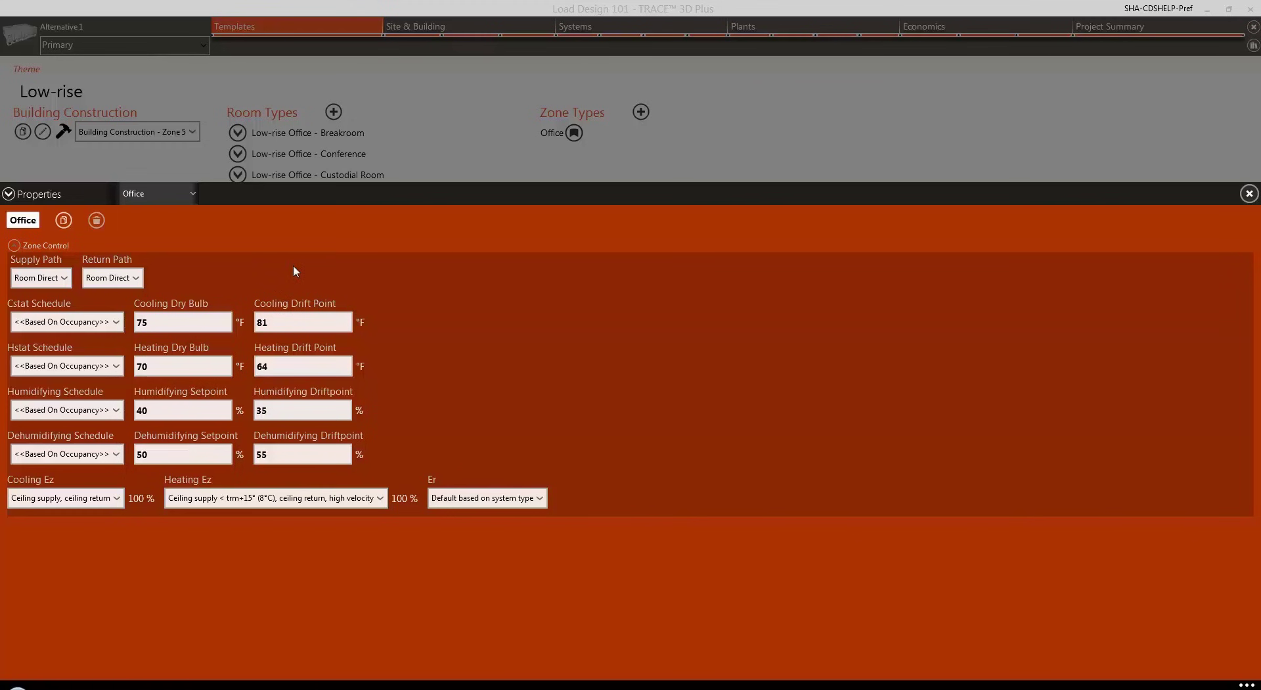
pyautogui.click(9, 195)
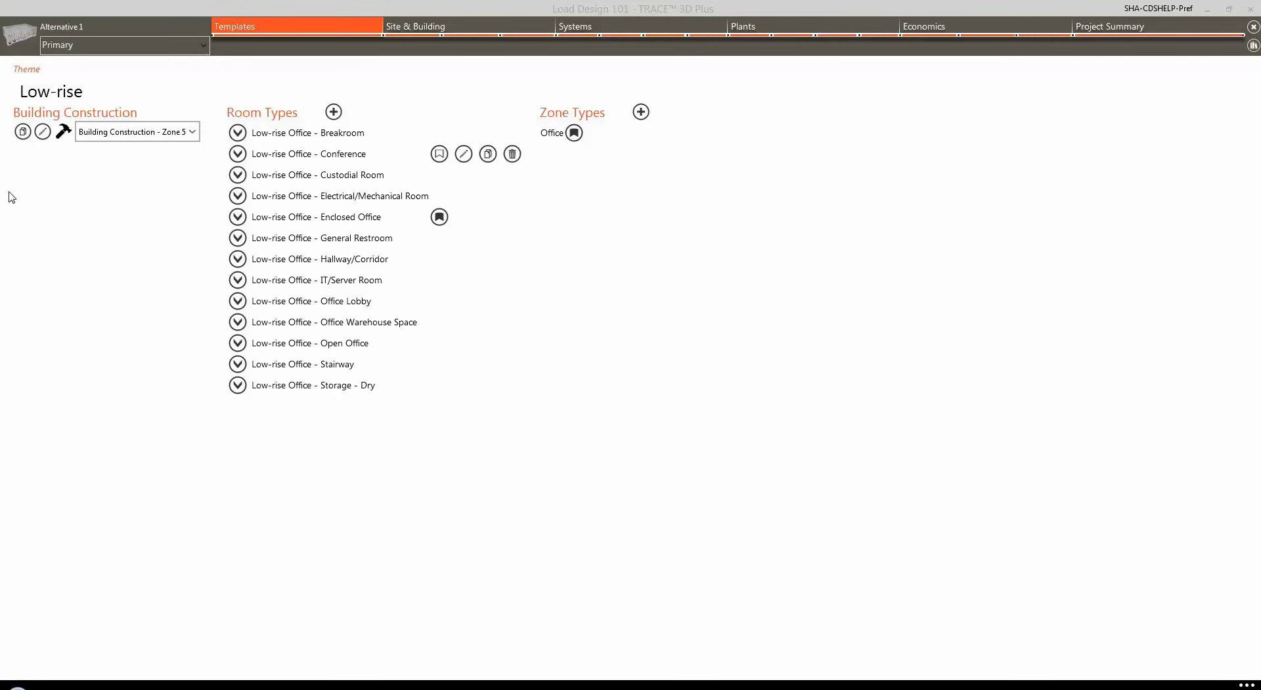
# Open the site's weather map, survey the stations around Greenwood and review the Bangor Intl Airport station's weather properties
pyautogui.click(427, 25)
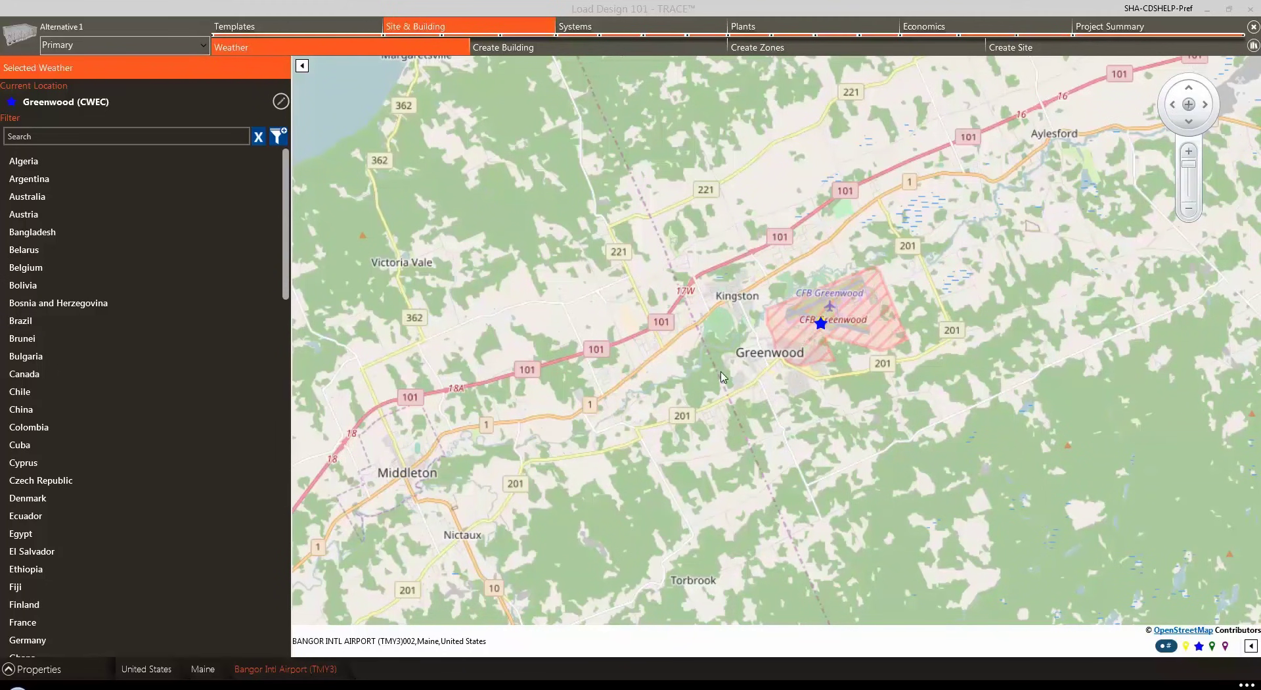
pyautogui.scroll(-3, 722, 376)
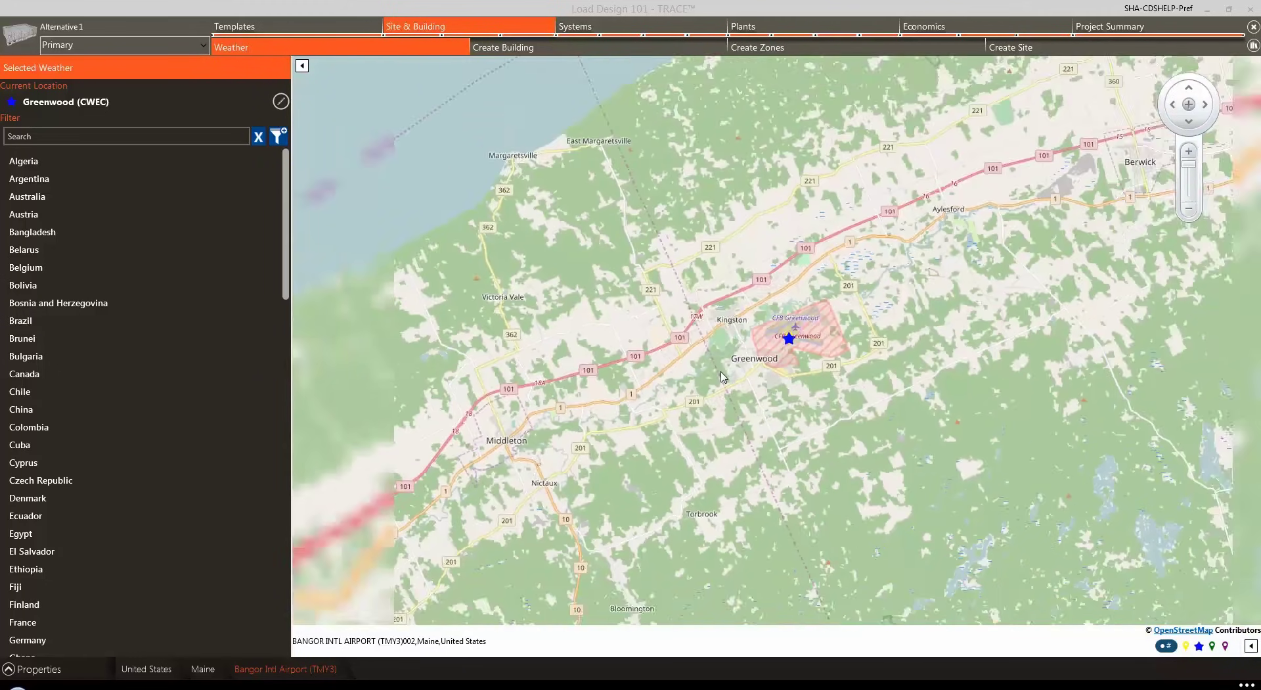
pyautogui.scroll(-4, 721, 376)
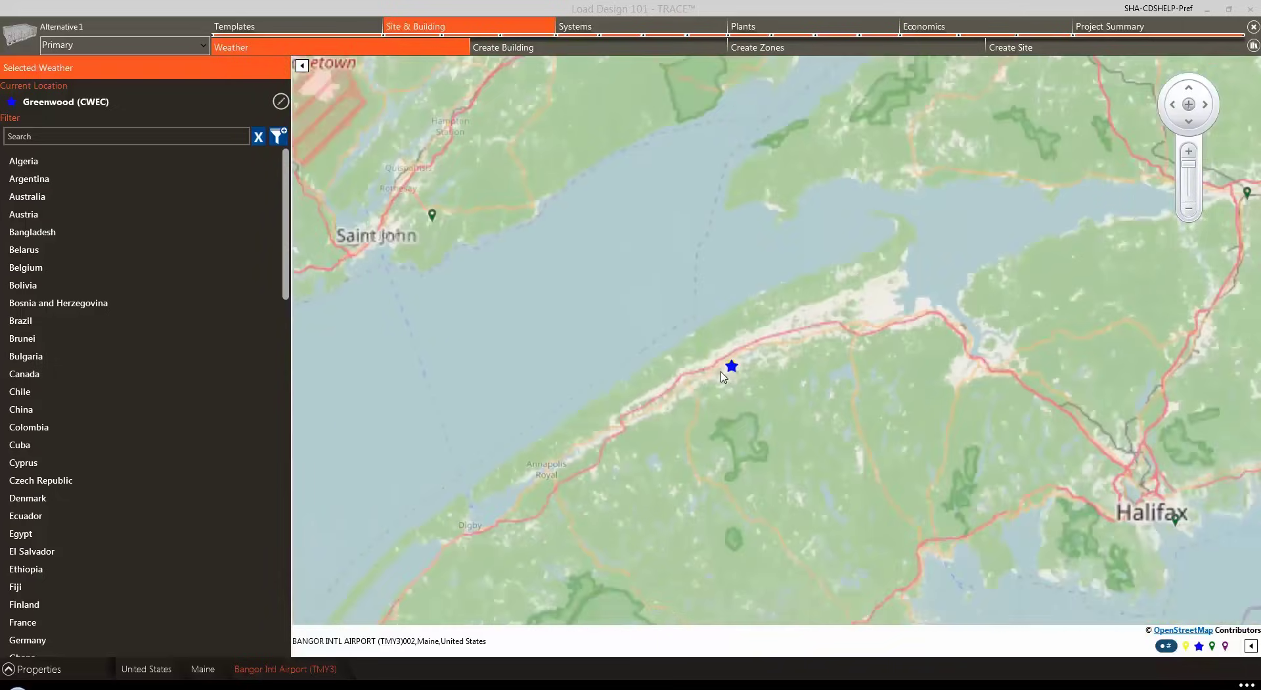
pyautogui.scroll(-4, 721, 376)
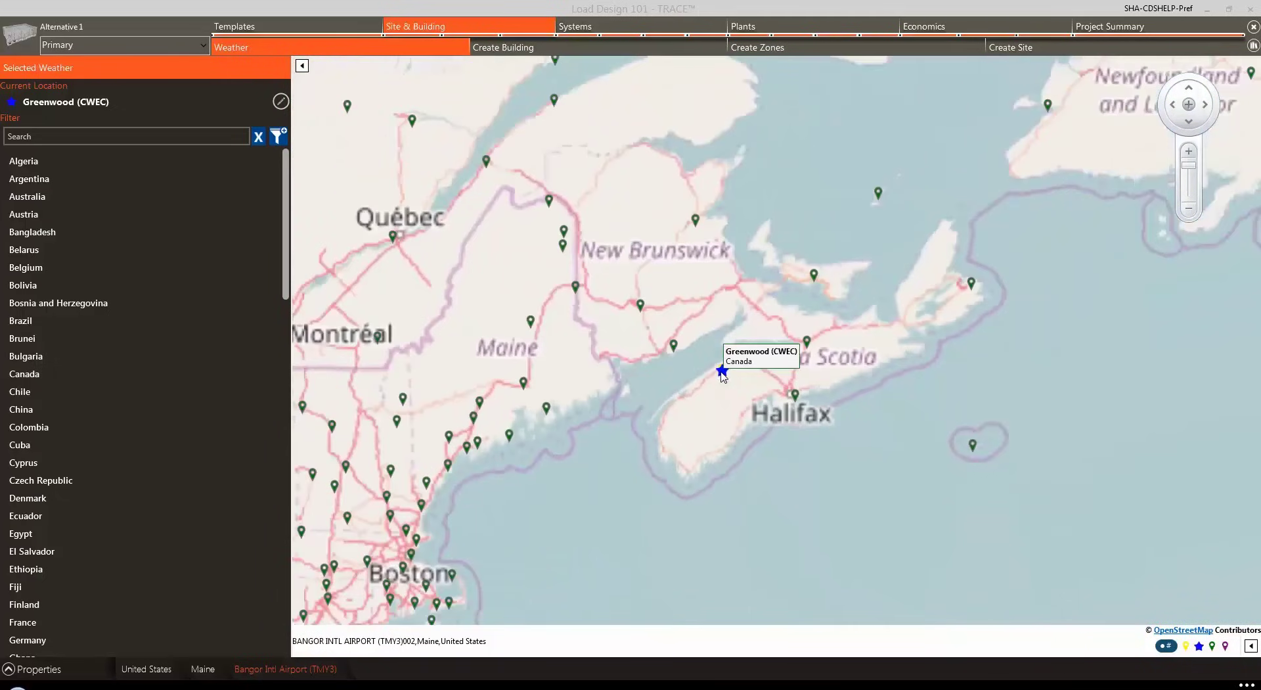
pyautogui.moveTo(600, 442); pyautogui.dragTo(802, 395)
pyautogui.scroll(1, 784, 388)
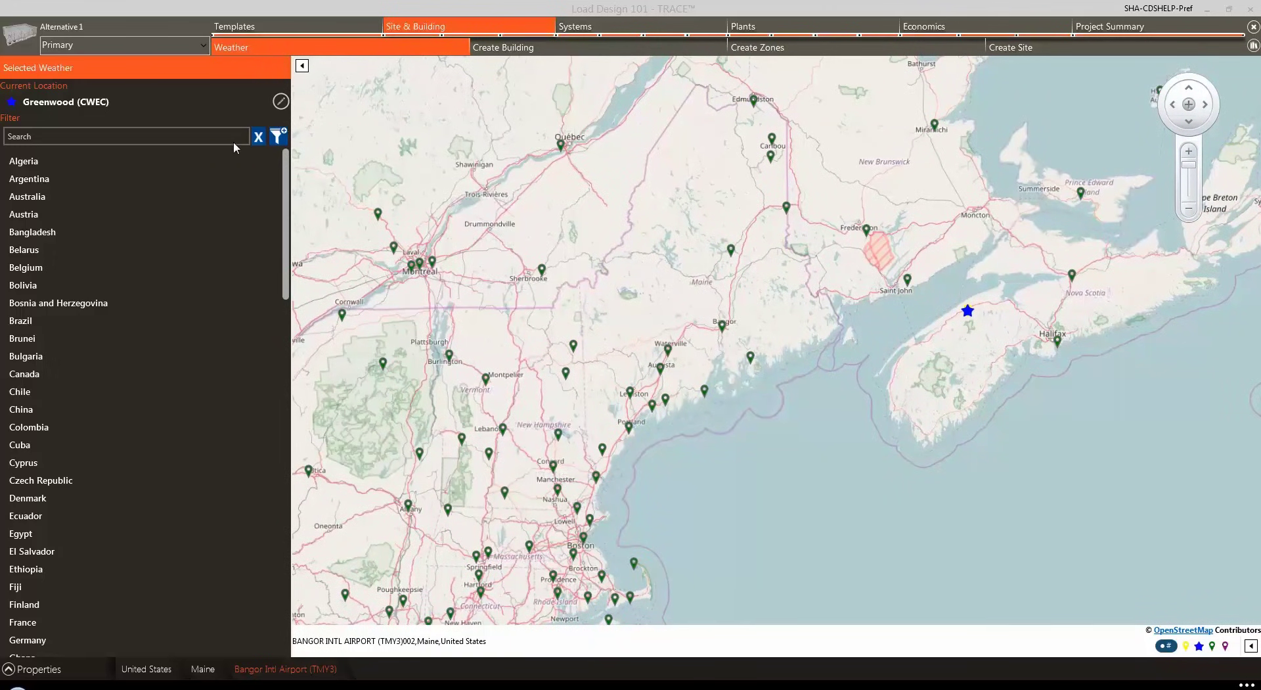
pyautogui.click(723, 326)
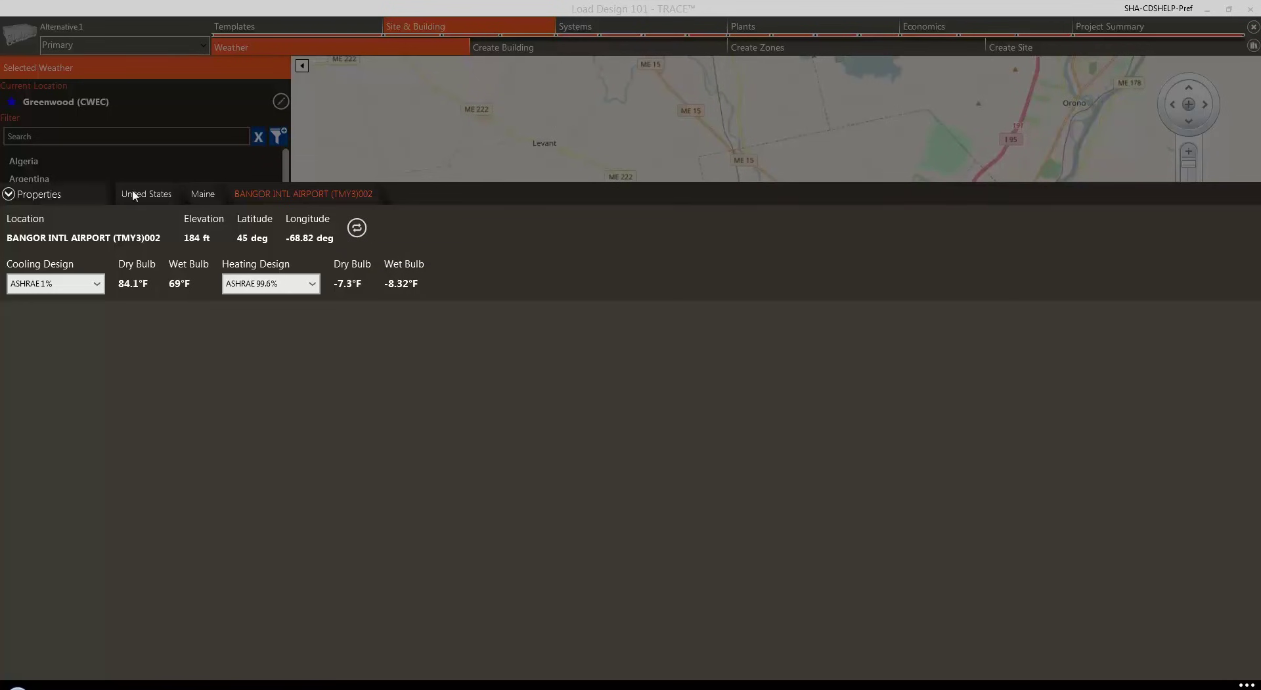
pyautogui.click(9, 194)
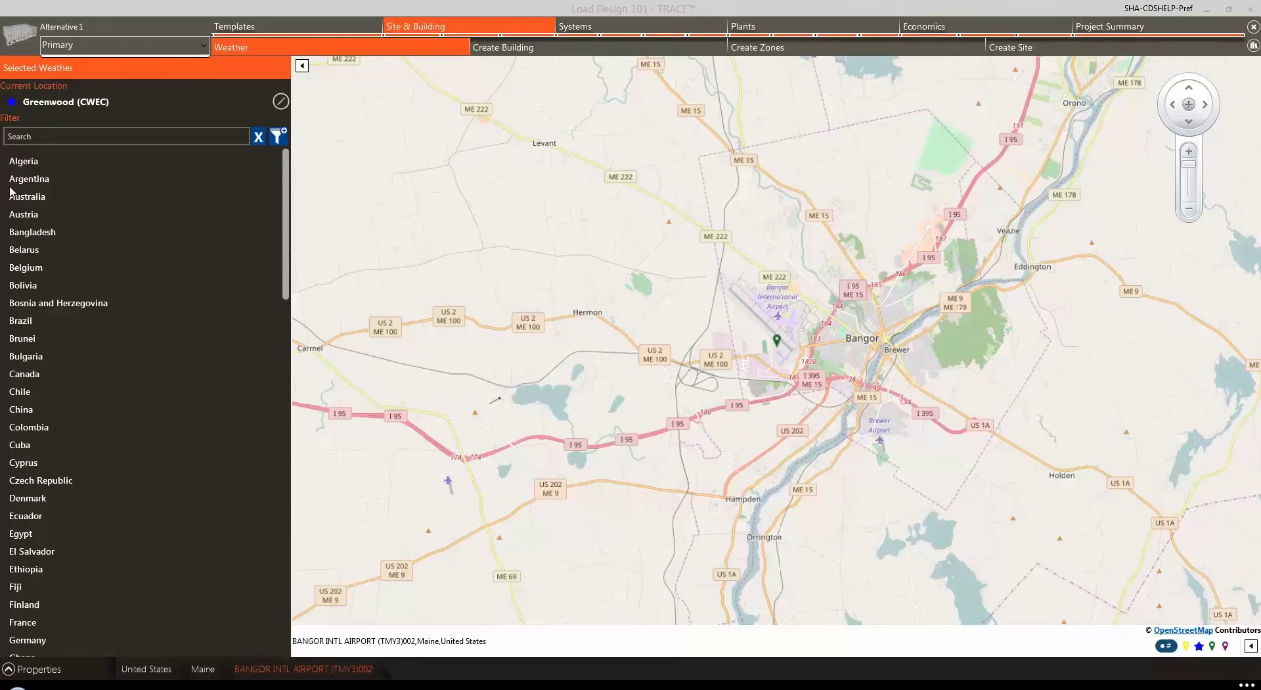
# Check the list of alternatives and review the cooling and heating design conditions of the current location, Greenwood (CWEC)
pyautogui.click(203, 47)
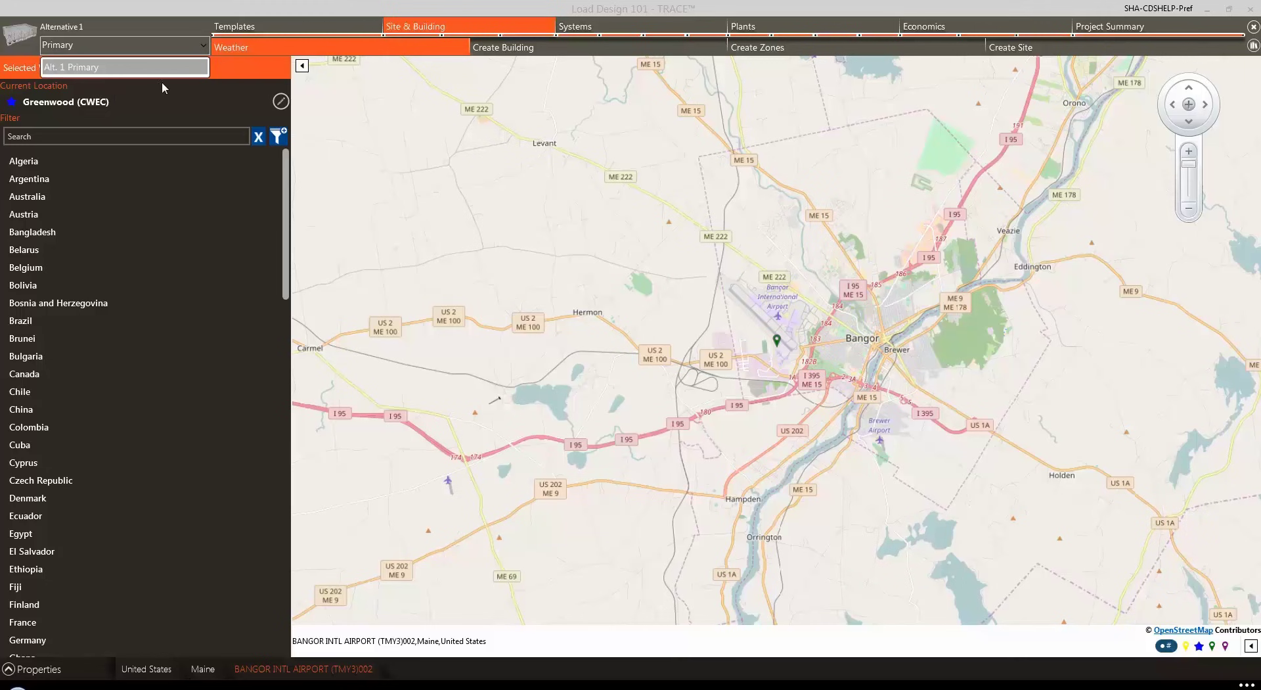
pyautogui.click(205, 47)
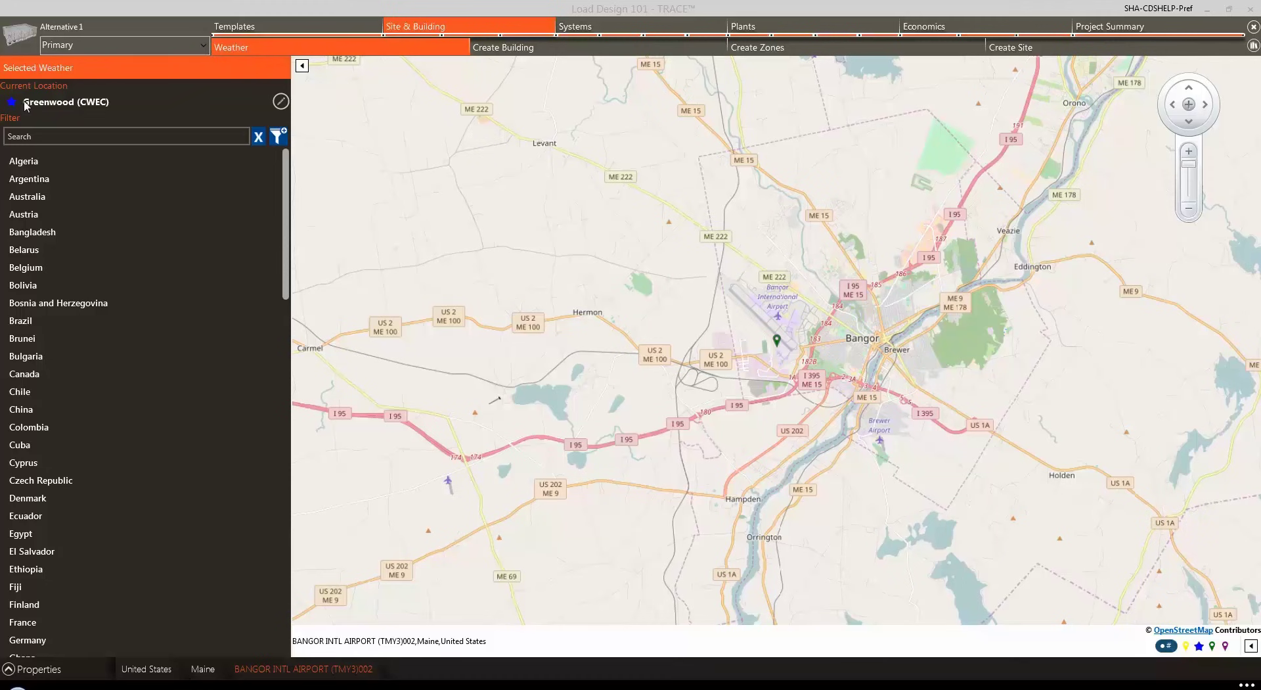
pyautogui.click(280, 103)
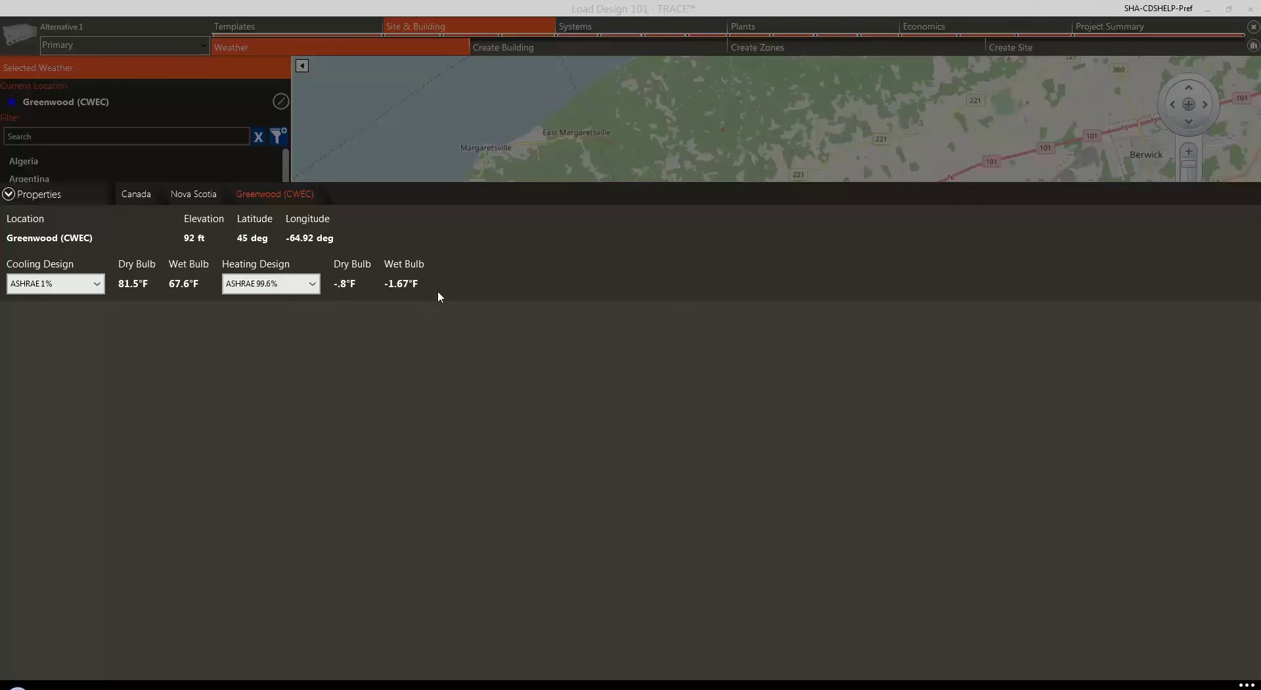
pyautogui.click(9, 196)
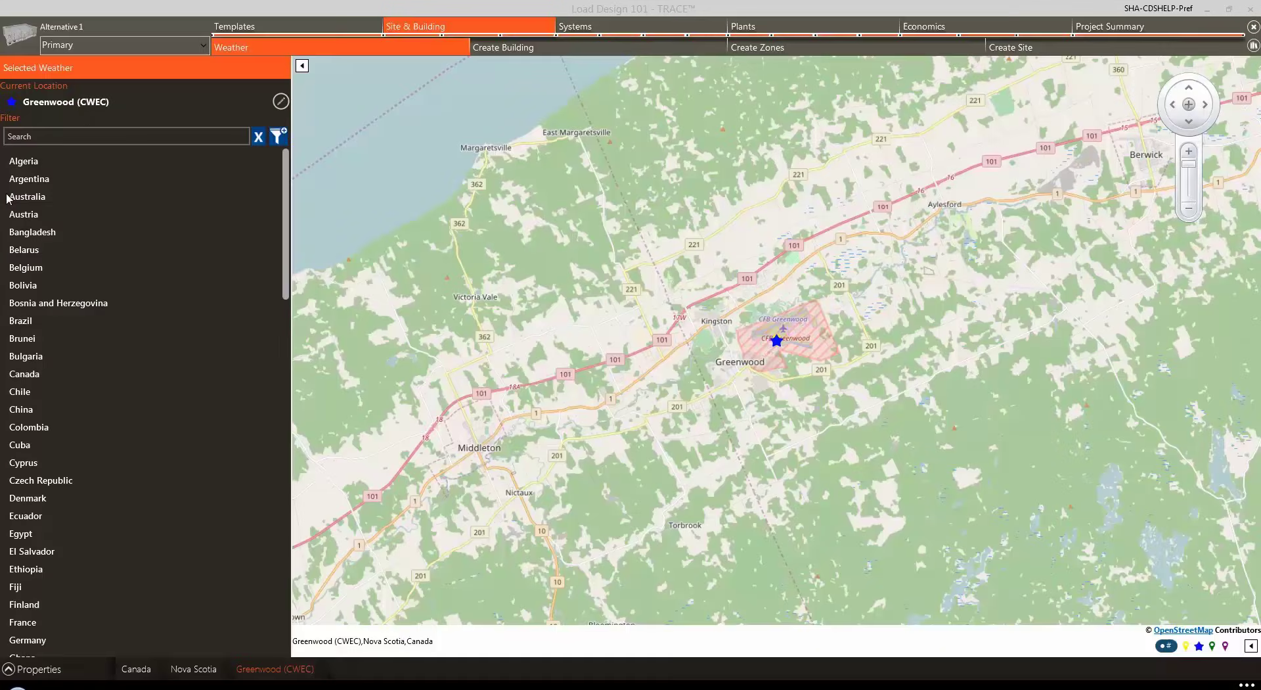
# Begin creating the building with the Draw Building method
pyautogui.click(522, 49)
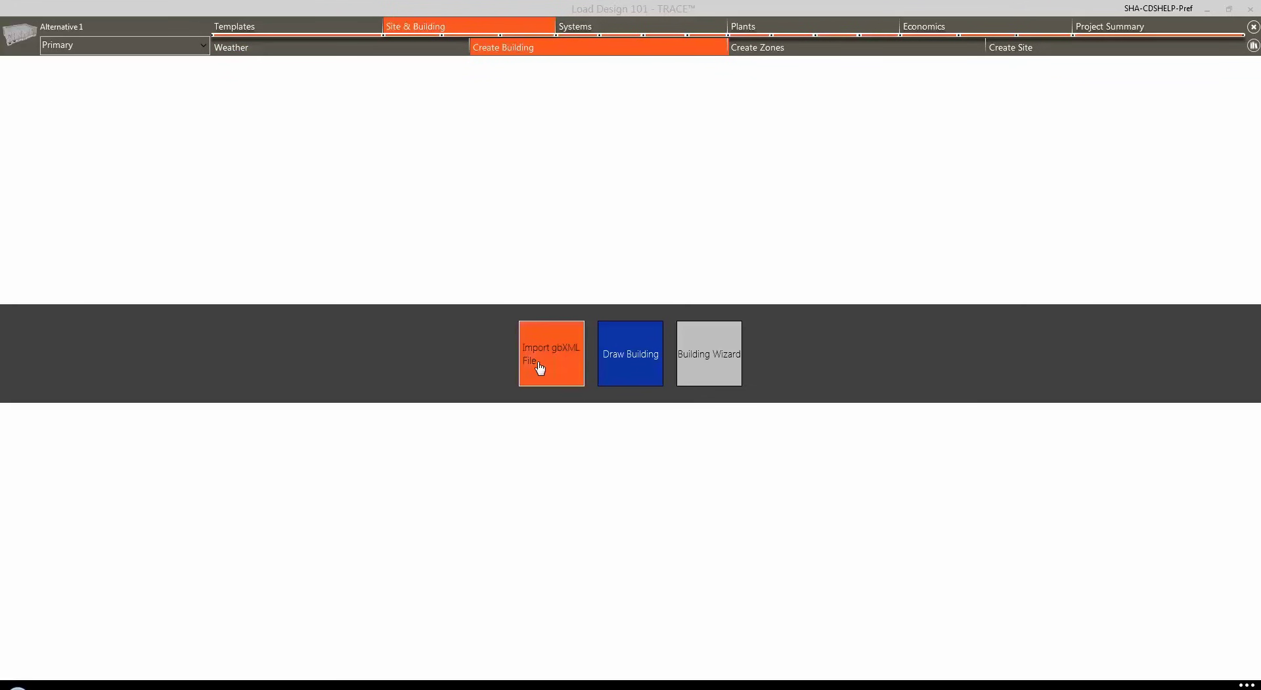
pyautogui.click(618, 365)
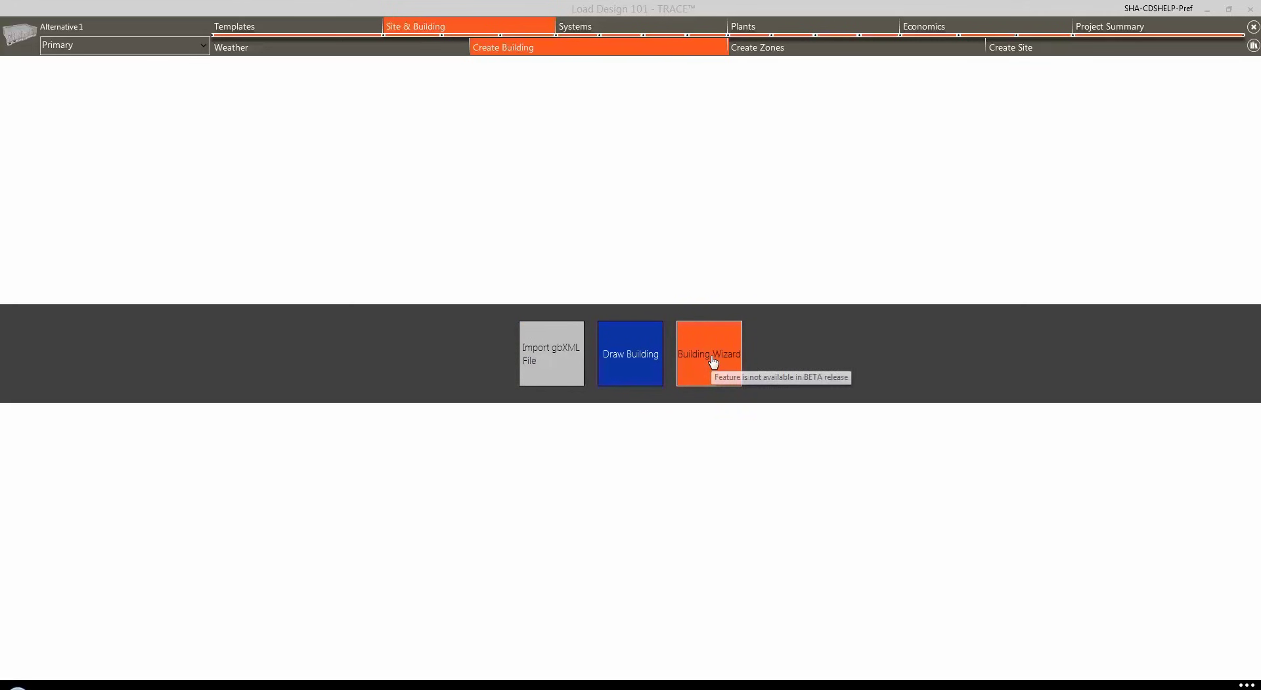
pyautogui.click(633, 361)
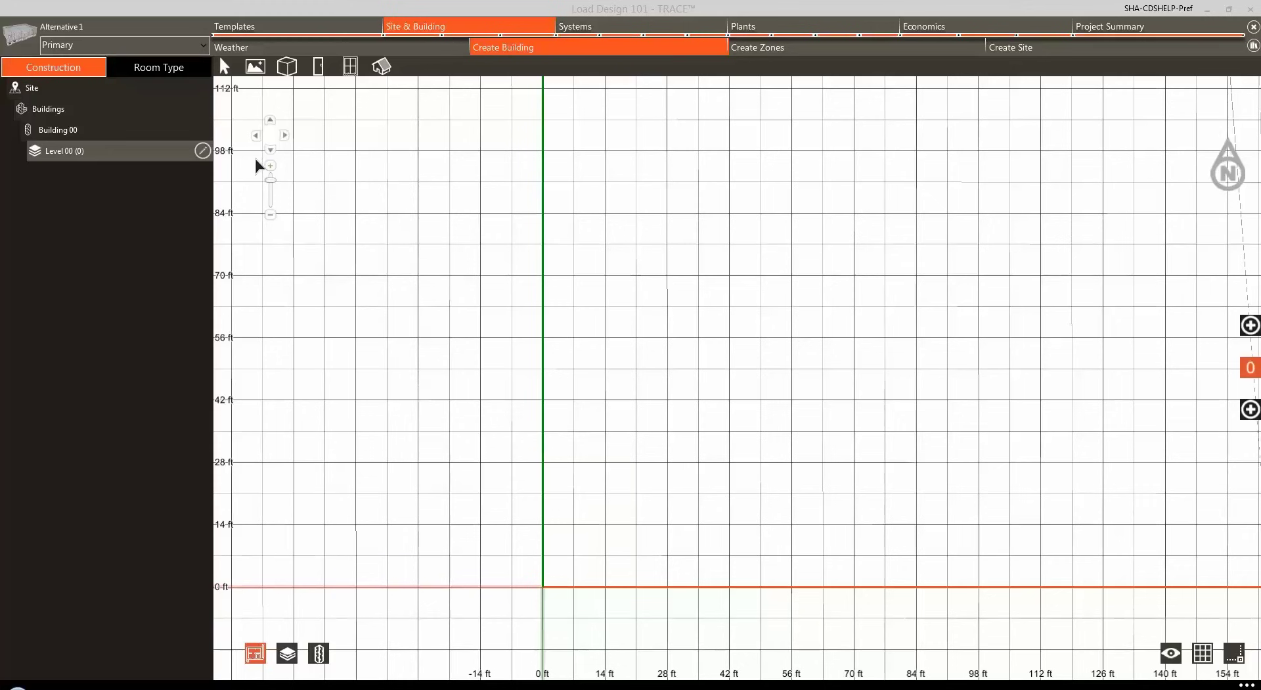
# Load the image Load Design 101 Floor Plan.jpg as the floor plan of Level 00
pyautogui.click(254, 68)
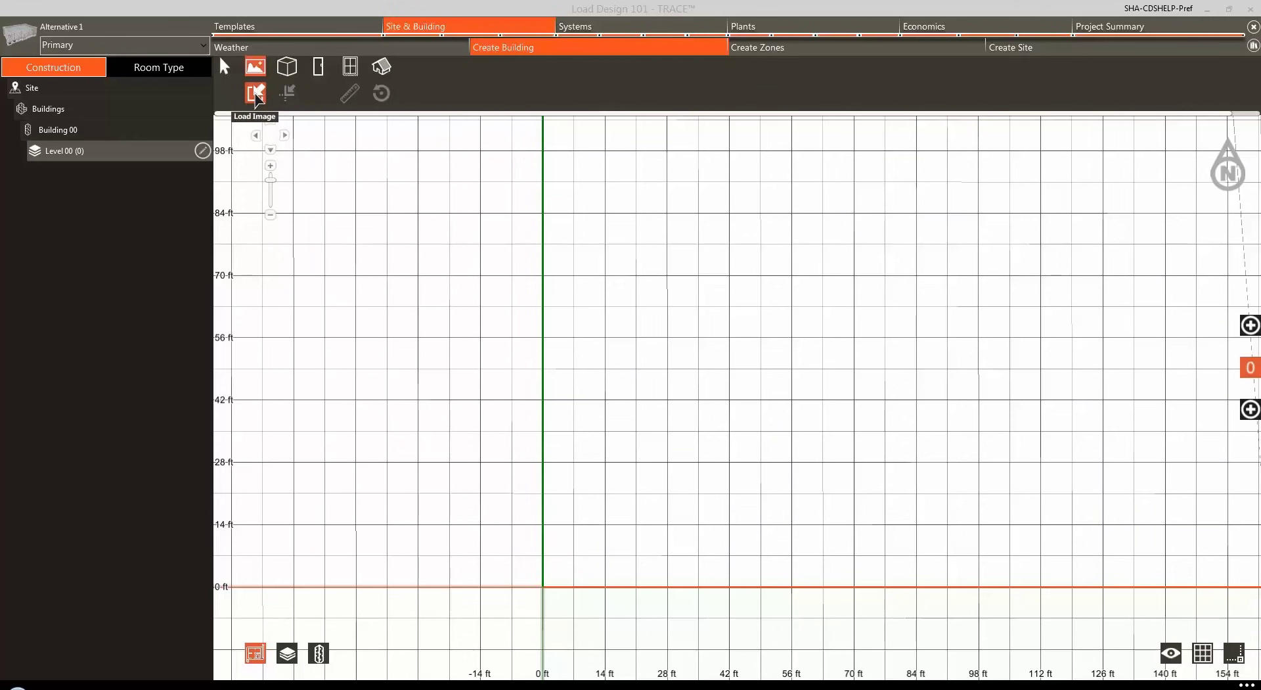
pyautogui.click(256, 94)
pyautogui.click(306, 129)
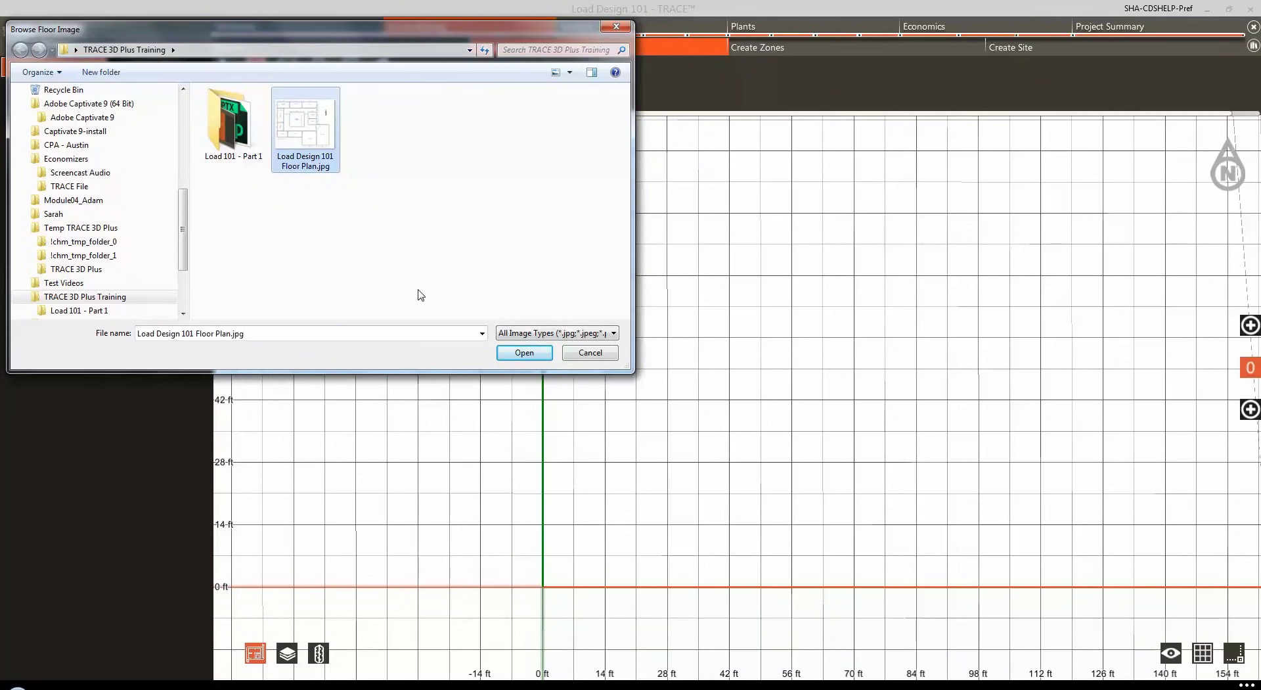
pyautogui.click(525, 353)
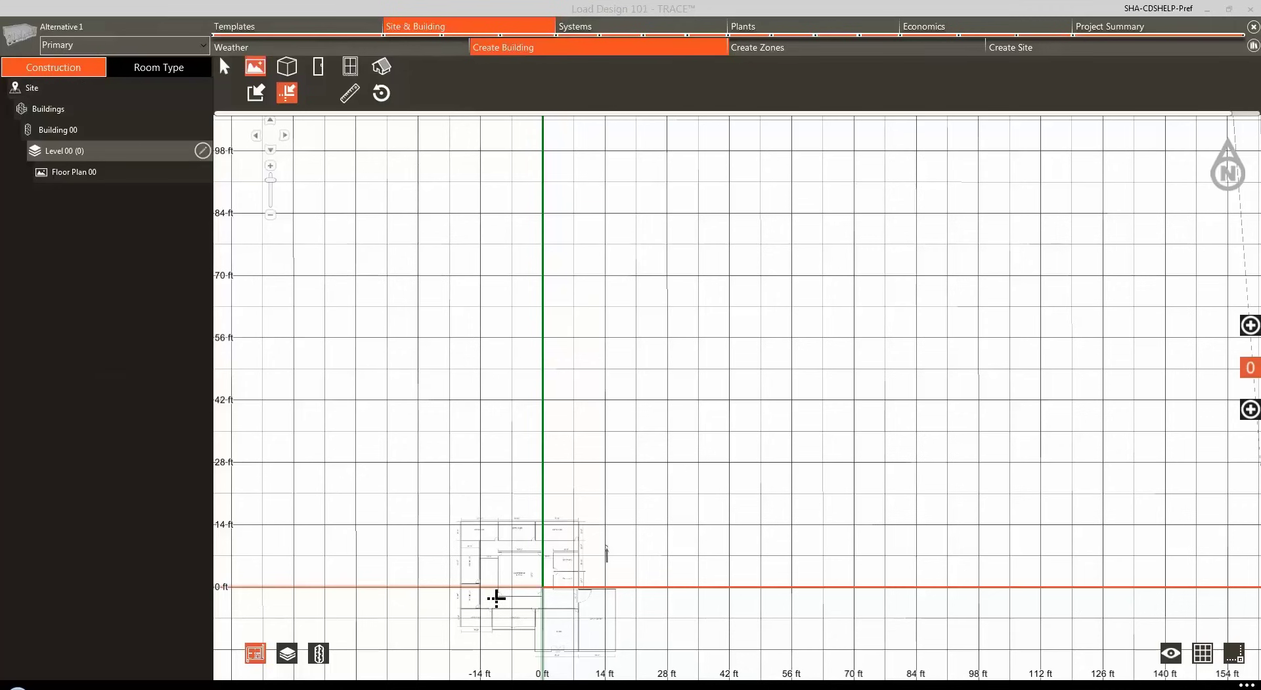
# Set the floor plan's origin at the southwest outer corner of Office 102
pyautogui.moveTo(496, 597); pyautogui.dragTo(641, 348)
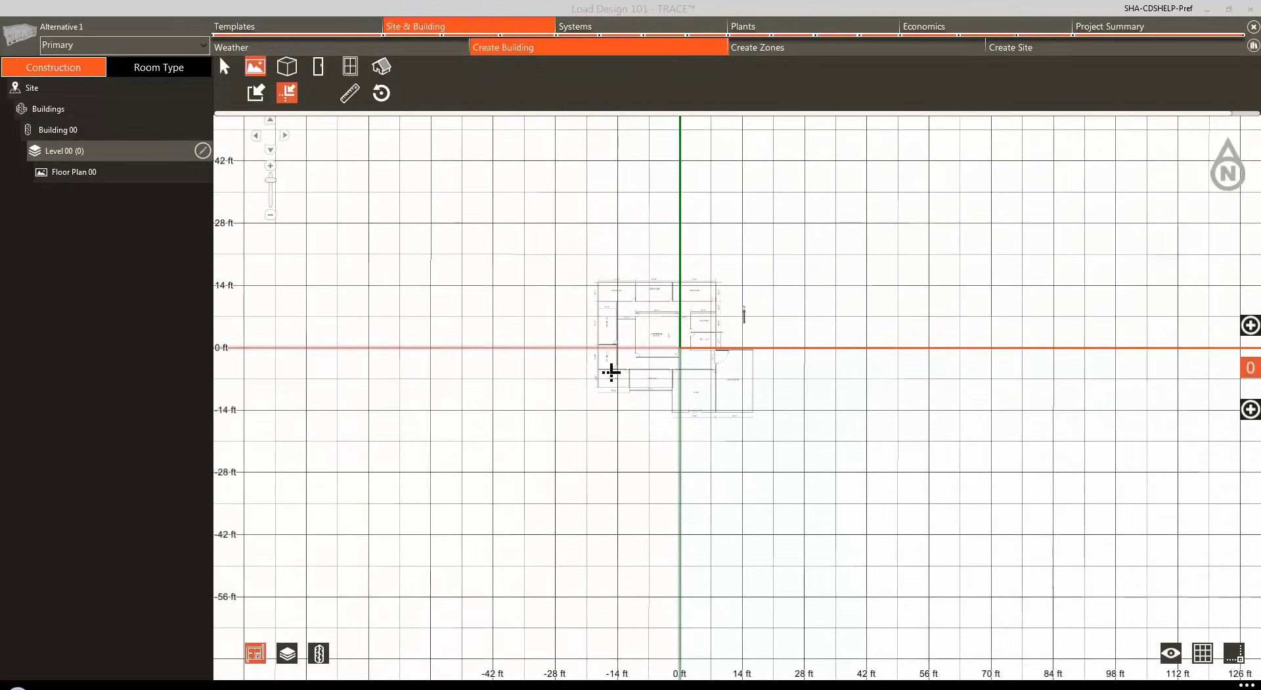
pyautogui.scroll(5, 611, 373)
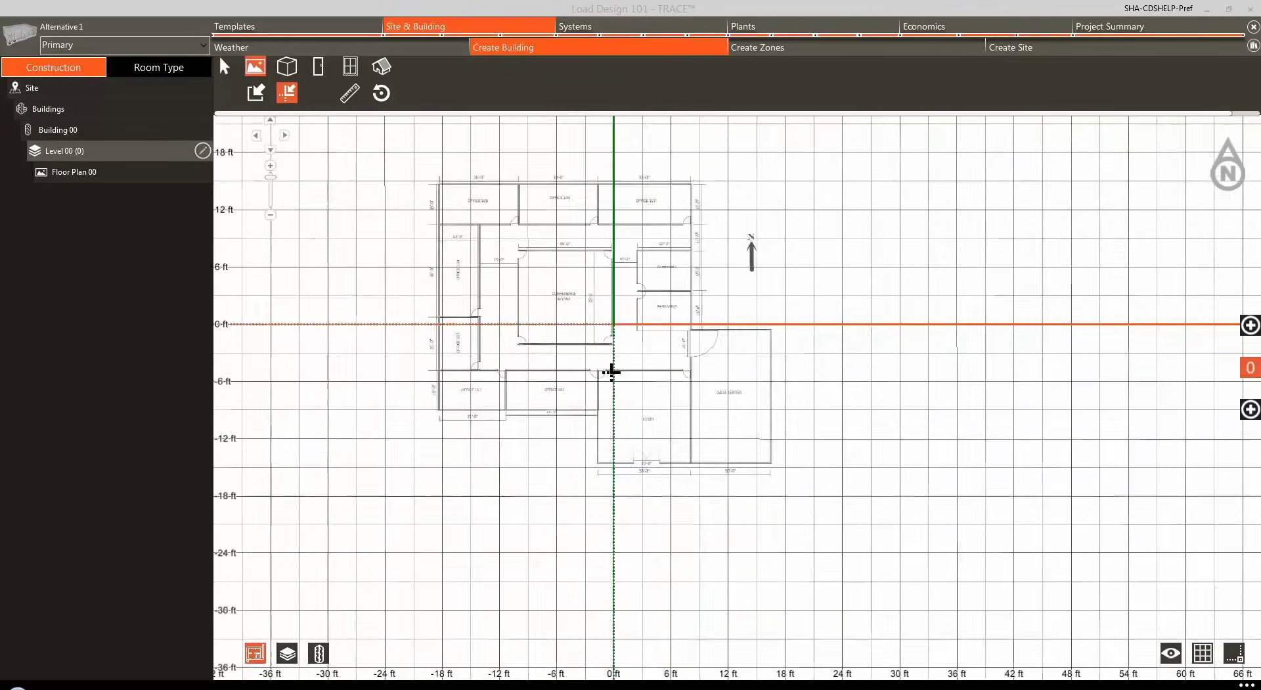
pyautogui.scroll(3, 611, 372)
pyautogui.moveTo(295, 364); pyautogui.dragTo(611, 428)
pyautogui.scroll(1, 510, 373)
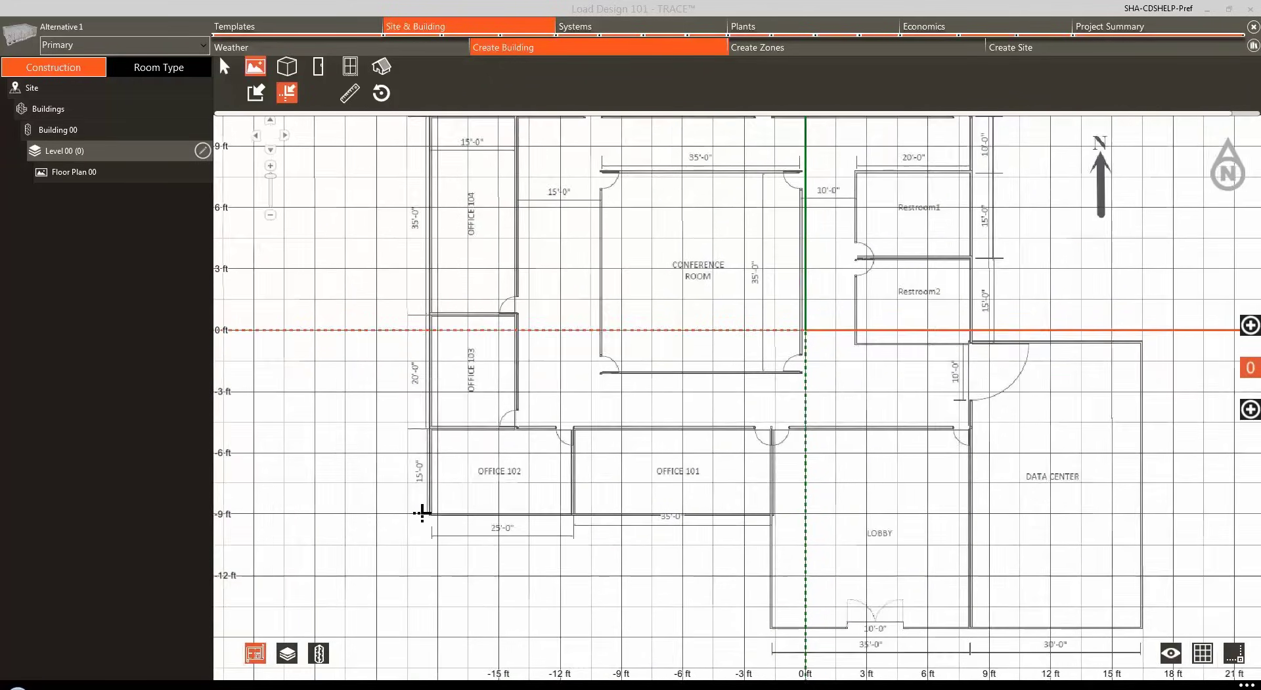
pyautogui.scroll(1, 421, 512)
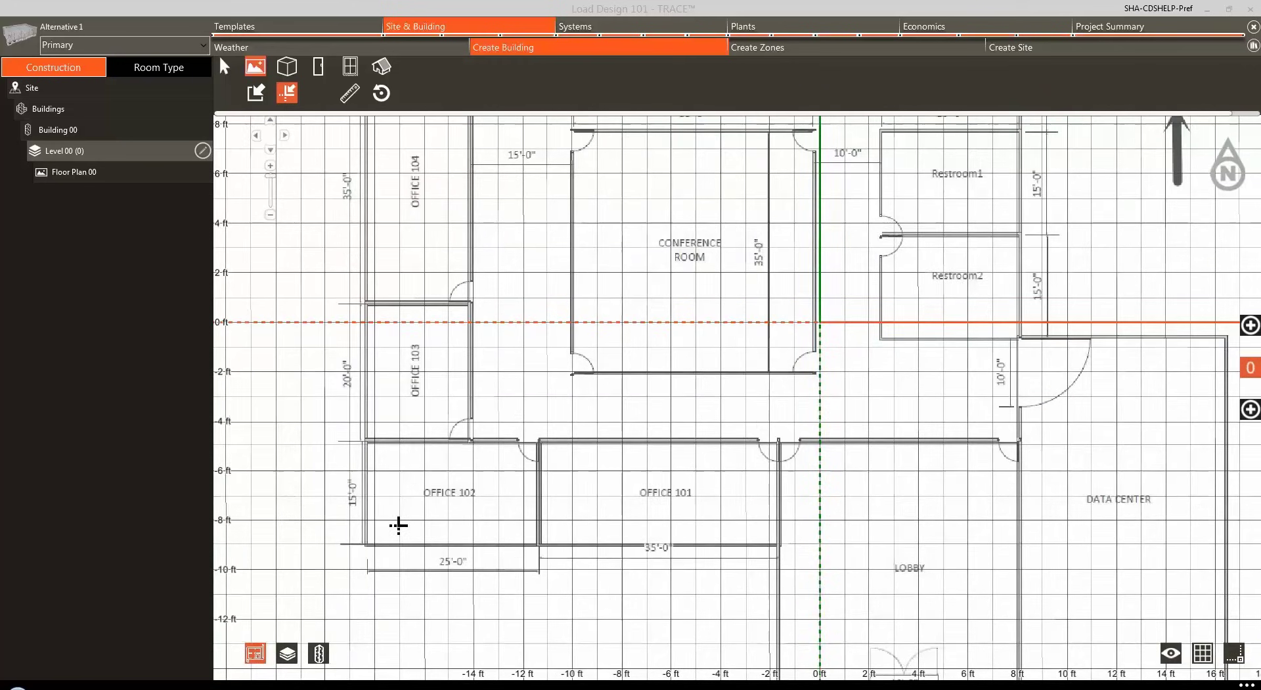
pyautogui.scroll(1, 399, 521)
pyautogui.moveTo(459, 422); pyautogui.dragTo(487, 397)
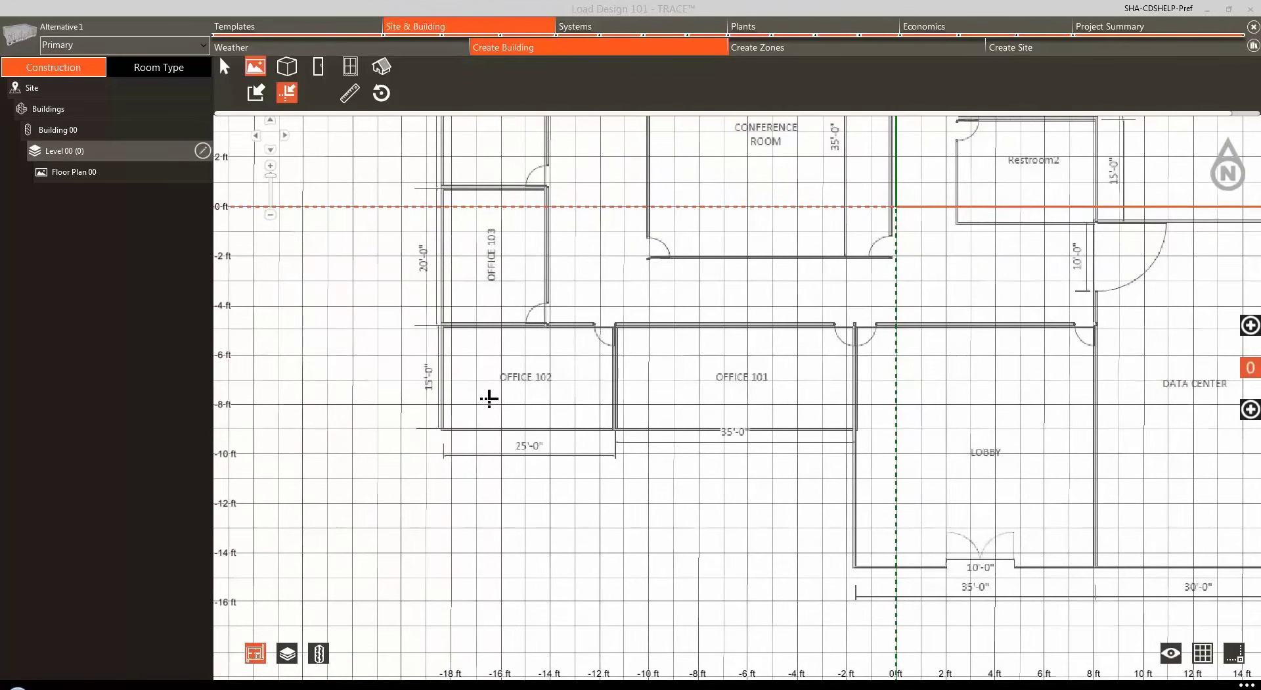
pyautogui.click(442, 428)
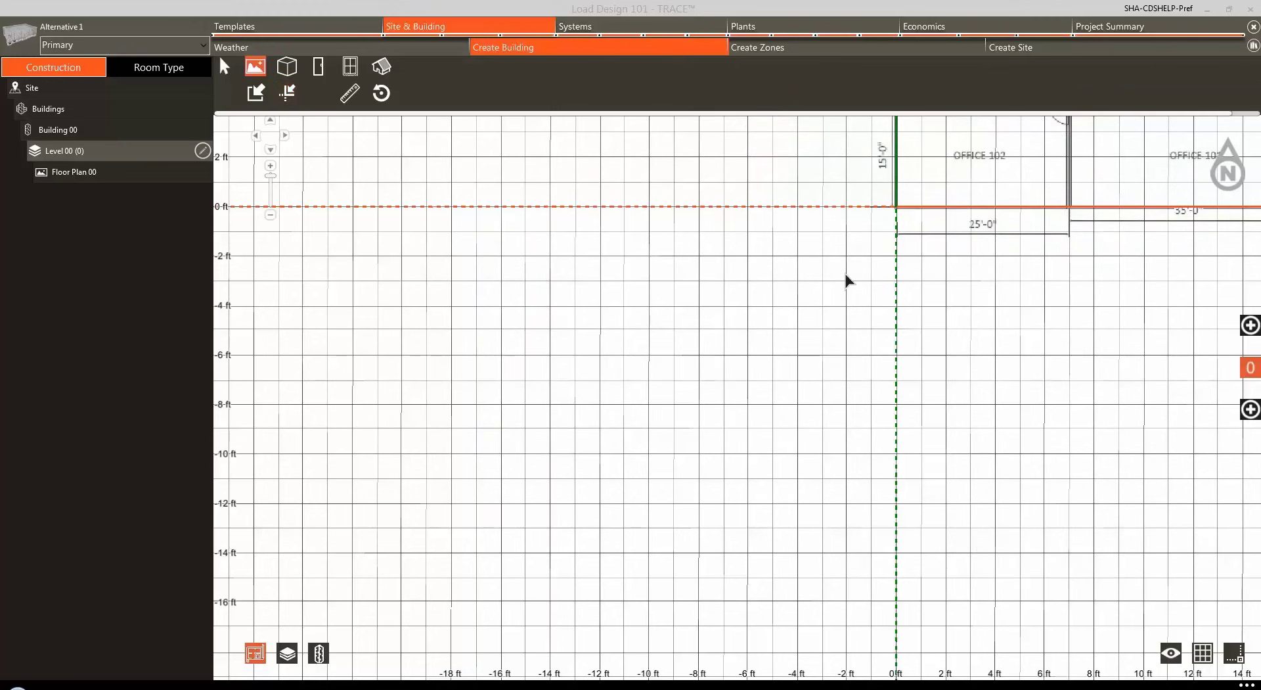
# Examine the floor plan's alignment with the origin axes and the layout of its rooms and dimensions
pyautogui.moveTo(846, 280); pyautogui.dragTo(422, 625)
pyautogui.scroll(1, 506, 464)
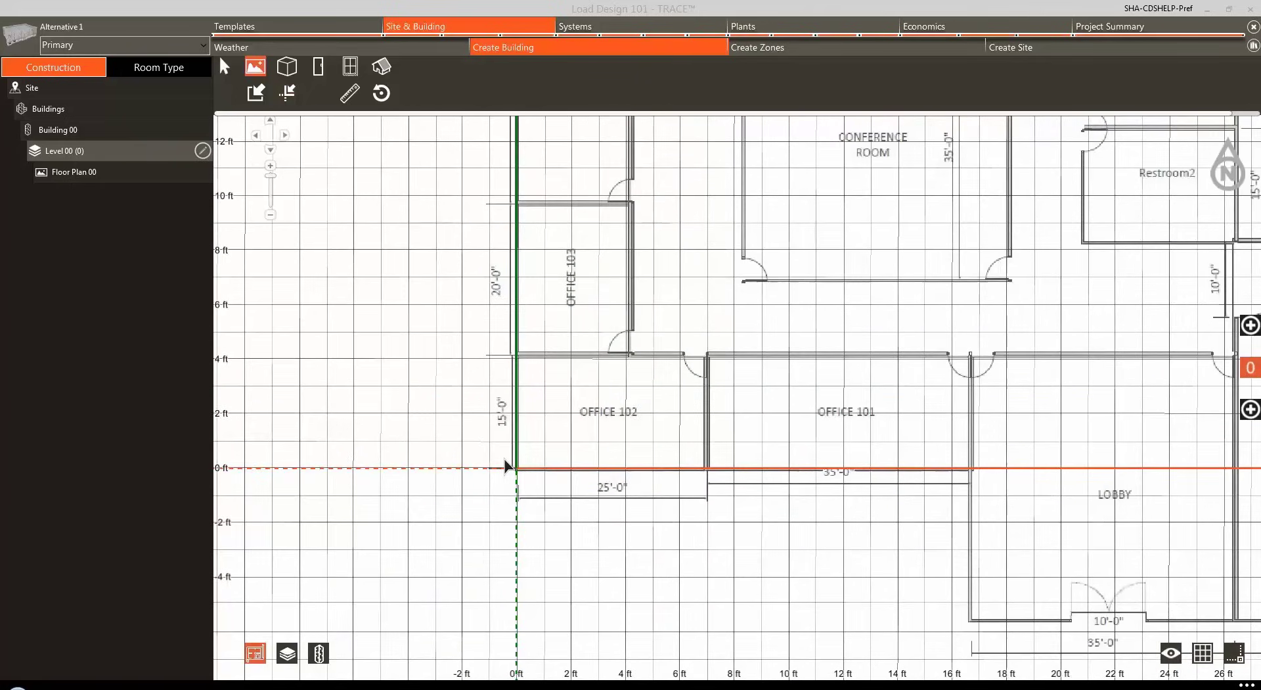
pyautogui.scroll(-2, 506, 466)
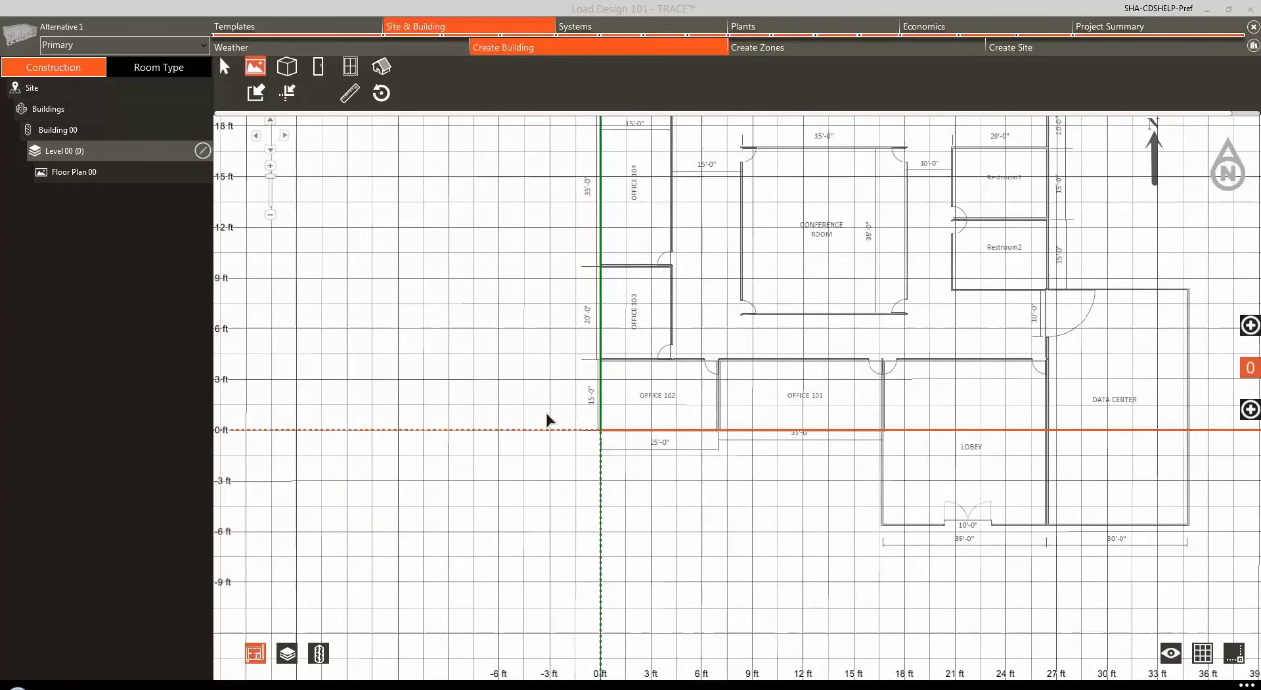
pyautogui.moveTo(541, 392); pyautogui.dragTo(395, 549)
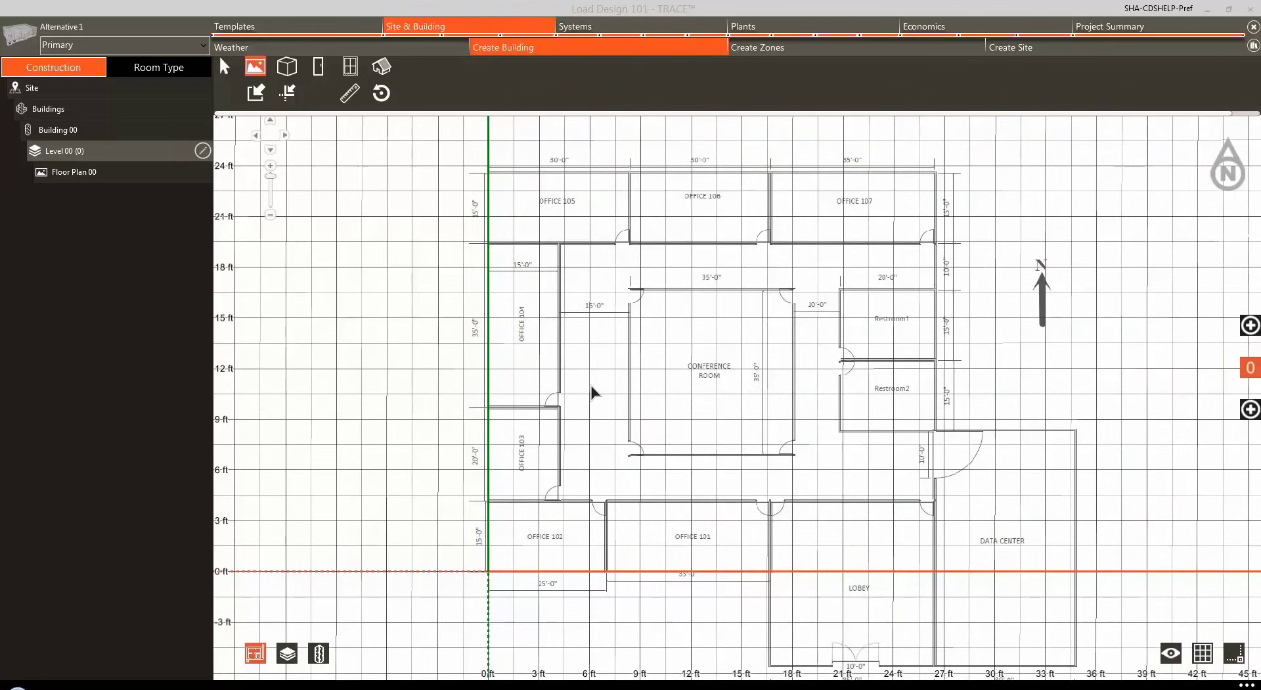
pyautogui.moveTo(591, 392)
pyautogui.mouseDown()
pyautogui.moveTo(442, 394)
pyautogui.moveTo(760, 394)
pyautogui.moveTo(490, 394)
pyautogui.mouseUp()
pyautogui.scroll(2, 490, 394)
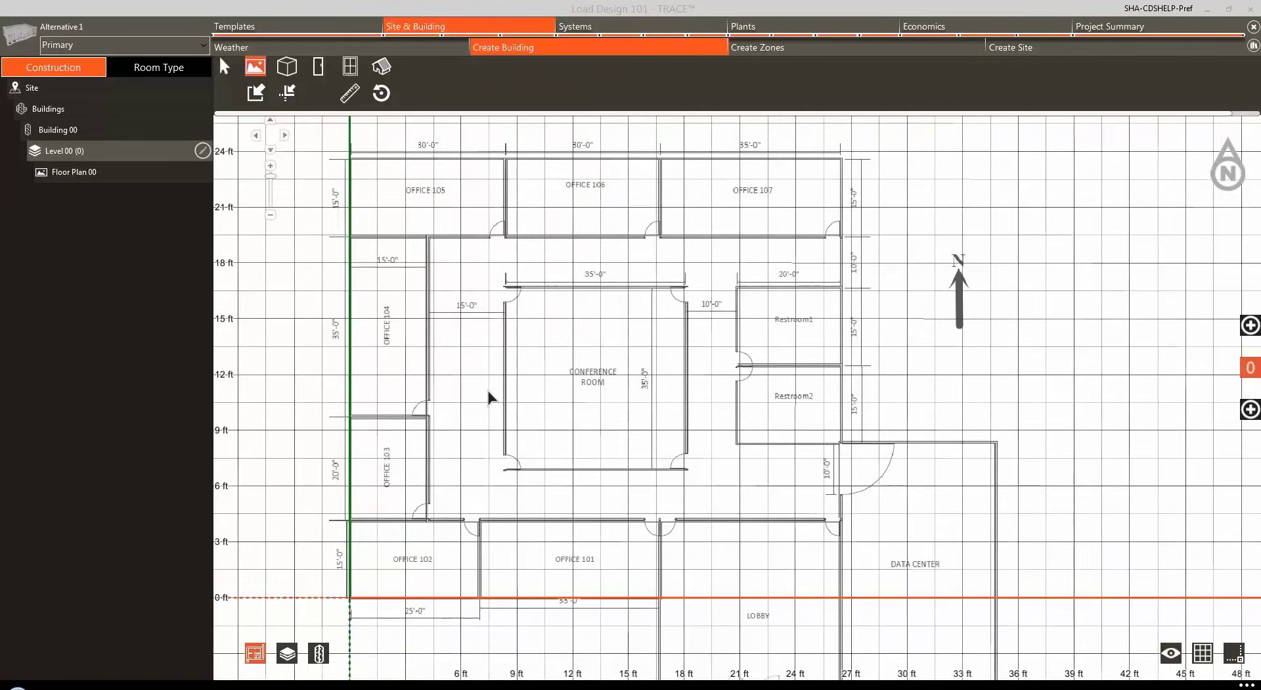
pyautogui.scroll(2, 488, 398)
pyautogui.scroll(-2, 489, 398)
pyautogui.scroll(-2, 489, 398)
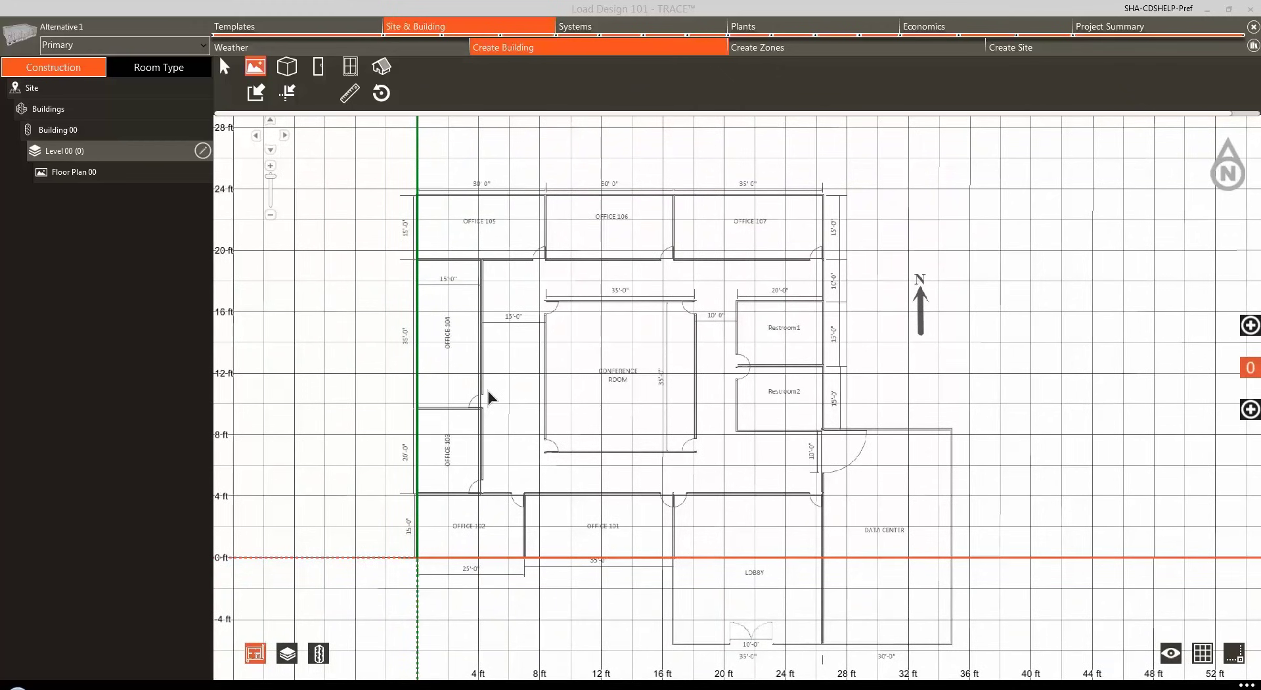
pyautogui.scroll(-1, 488, 398)
pyautogui.scroll(1, 488, 397)
pyautogui.scroll(-1, 489, 398)
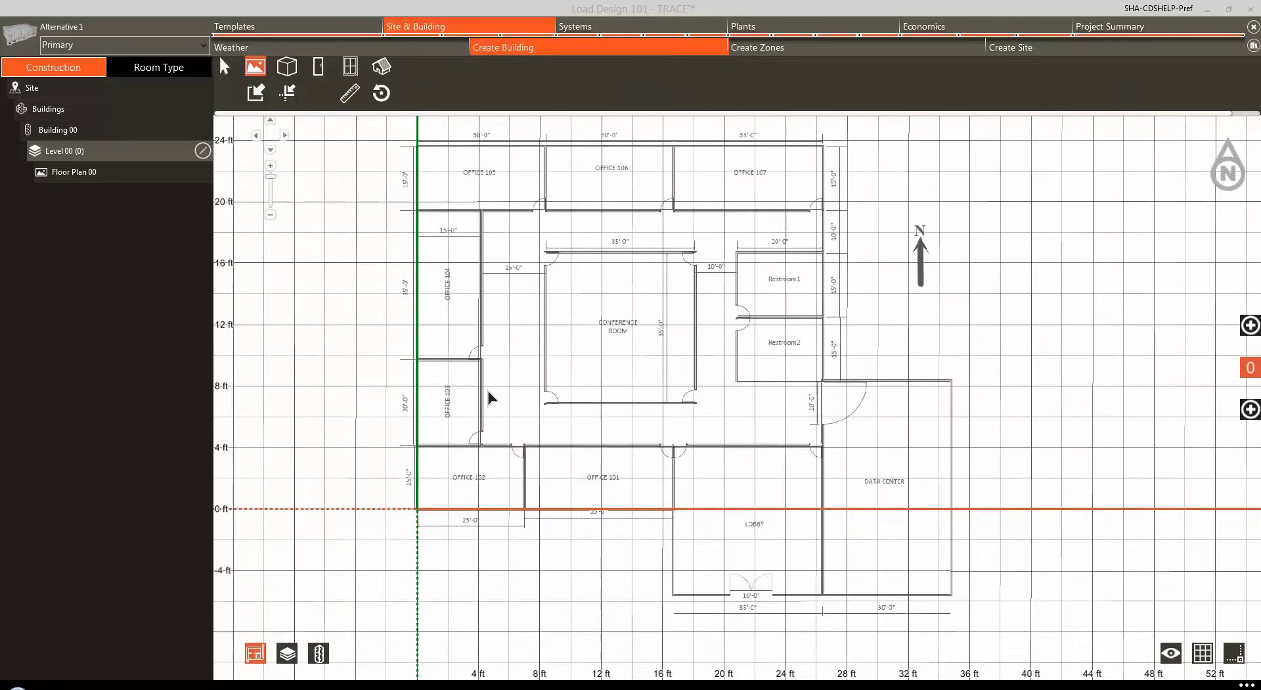
pyautogui.hscroll(-1, 489, 397)
pyautogui.hscroll(-2, 489, 397)
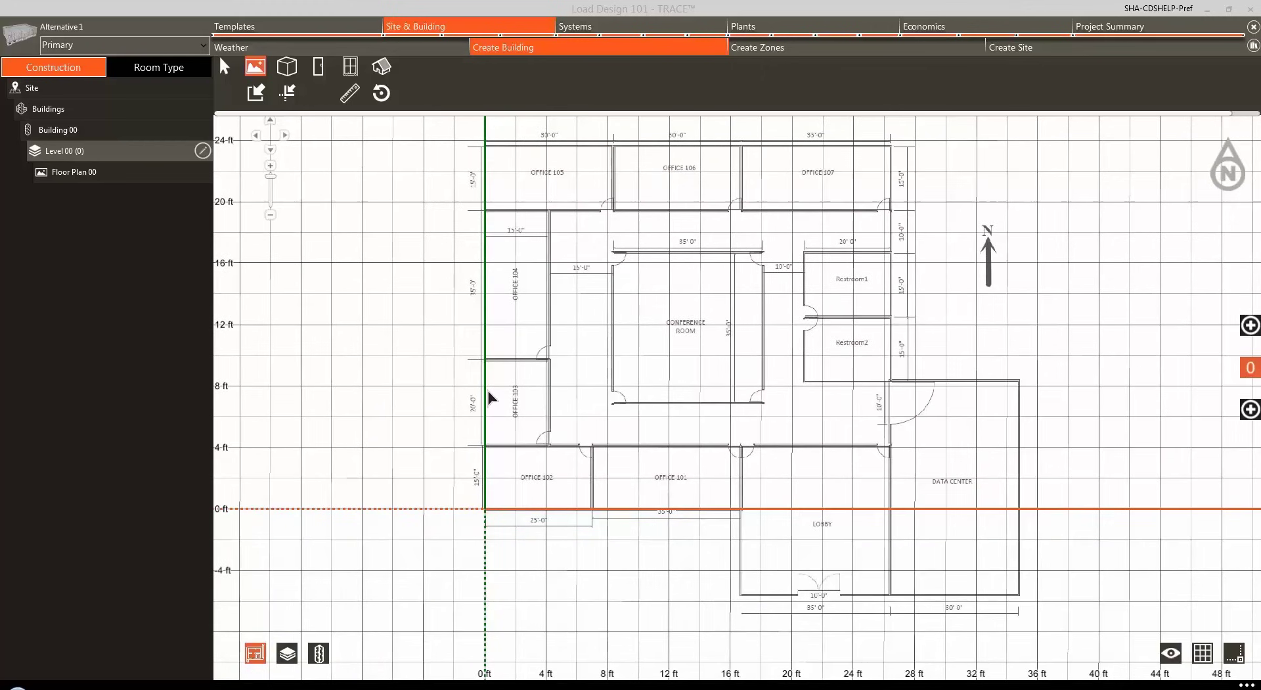
pyautogui.hscroll(3, 488, 397)
pyautogui.hscroll(1, 489, 397)
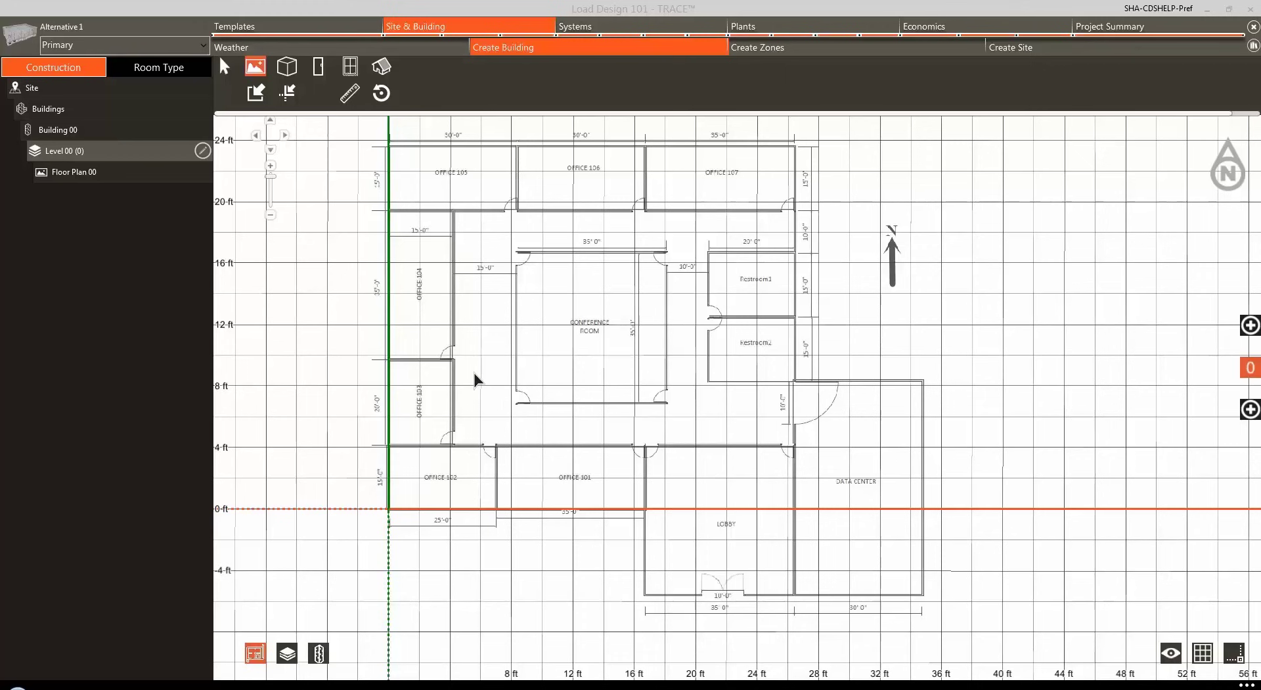
# Scale the floor plan by setting the distance along its full west wall, from Office 102 to Office 105, to 85 ft
pyautogui.moveTo(496, 371); pyautogui.dragTo(591, 400)
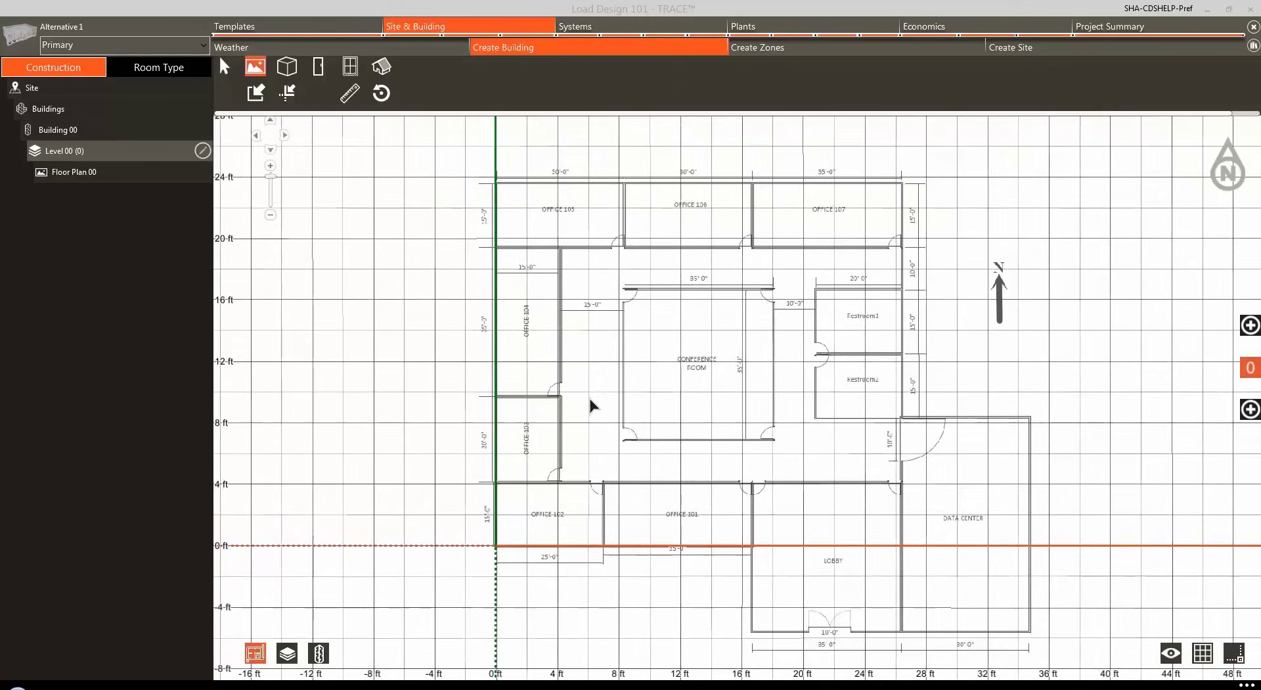
pyautogui.scroll(2, 522, 412)
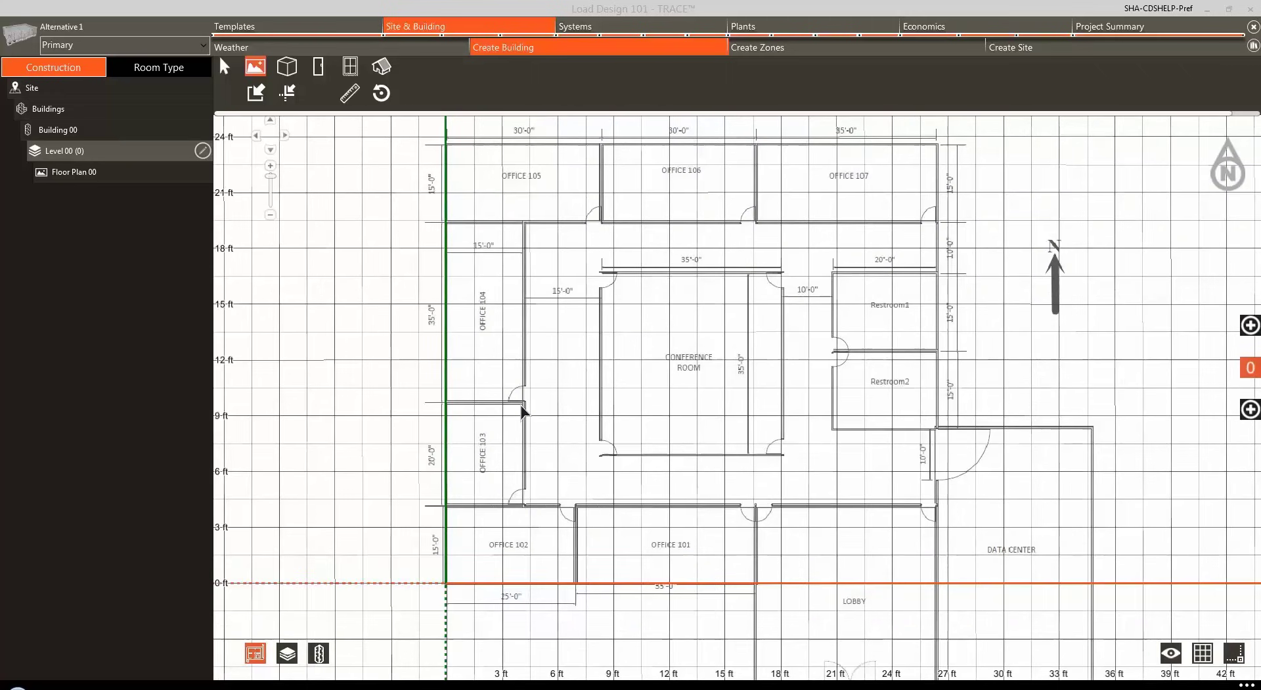
pyautogui.scroll(2, 524, 417)
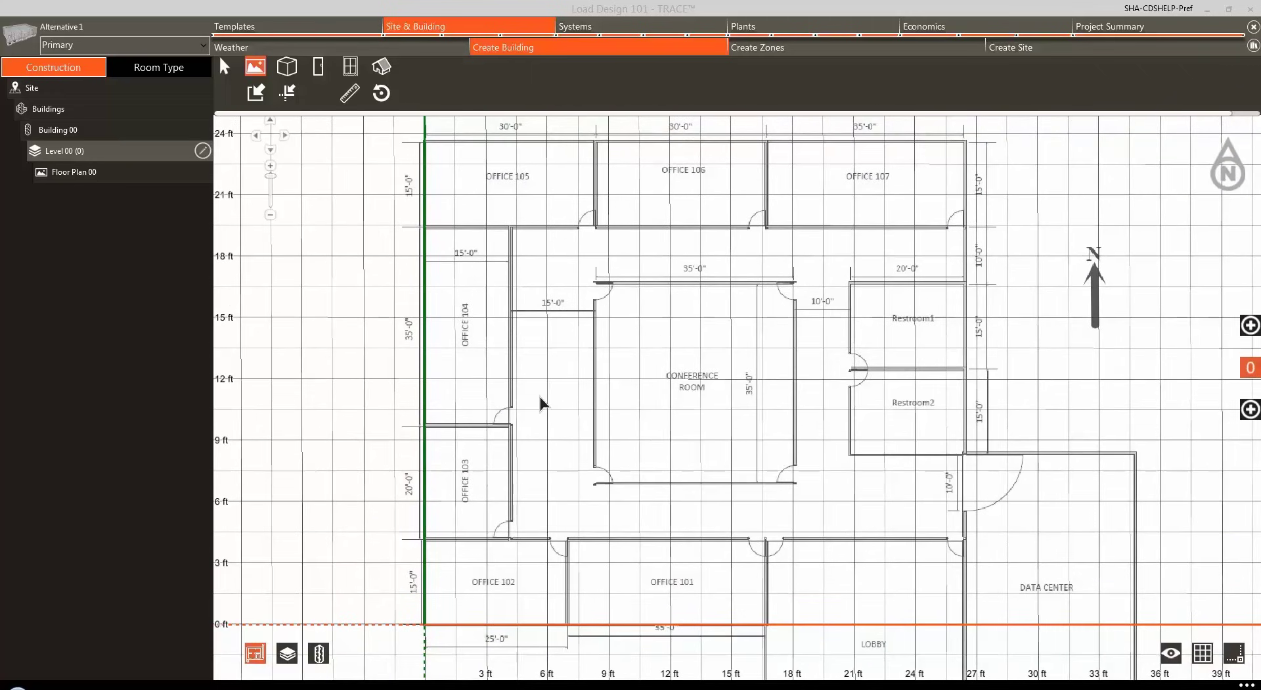
pyautogui.click(350, 97)
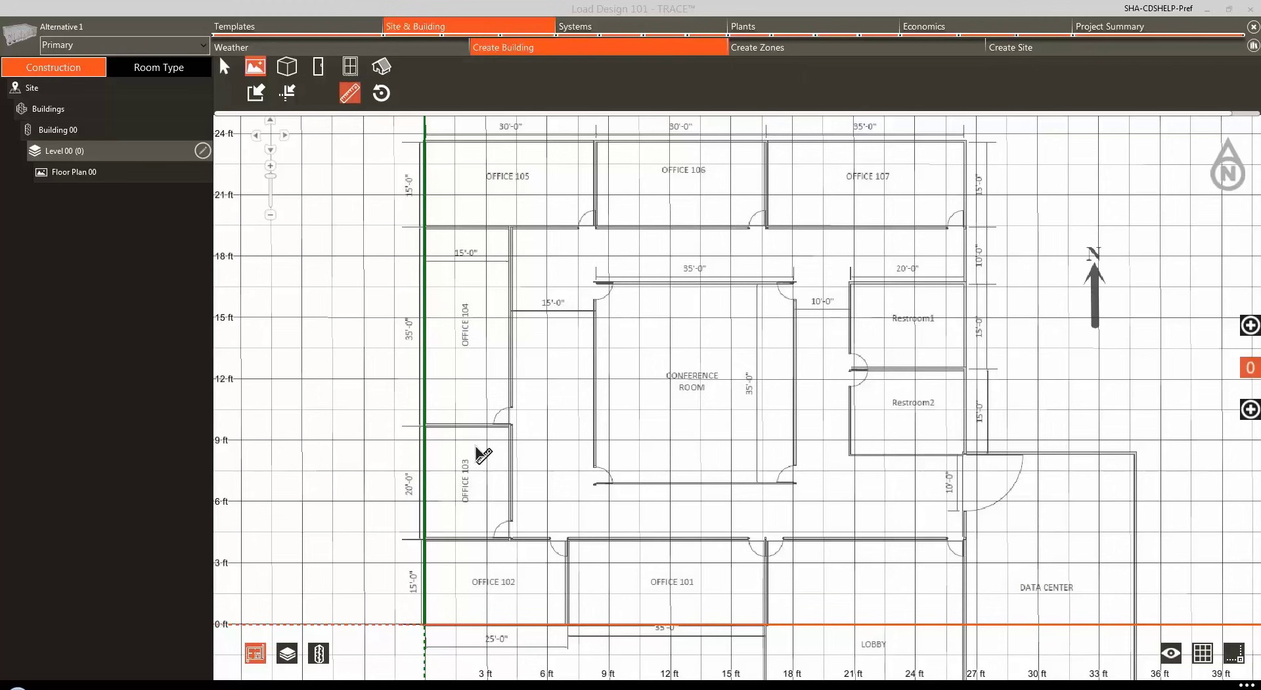
pyautogui.click(426, 623)
pyautogui.click(426, 142)
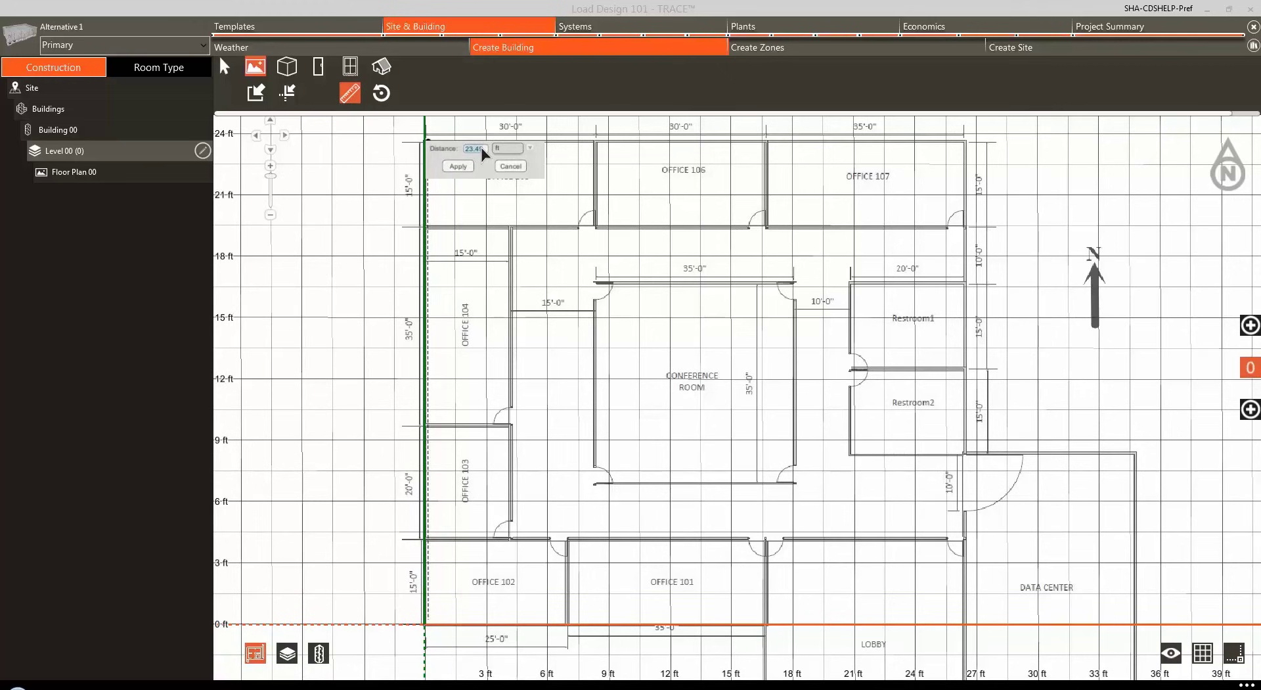
pyautogui.write('85')
pyautogui.click(459, 167)
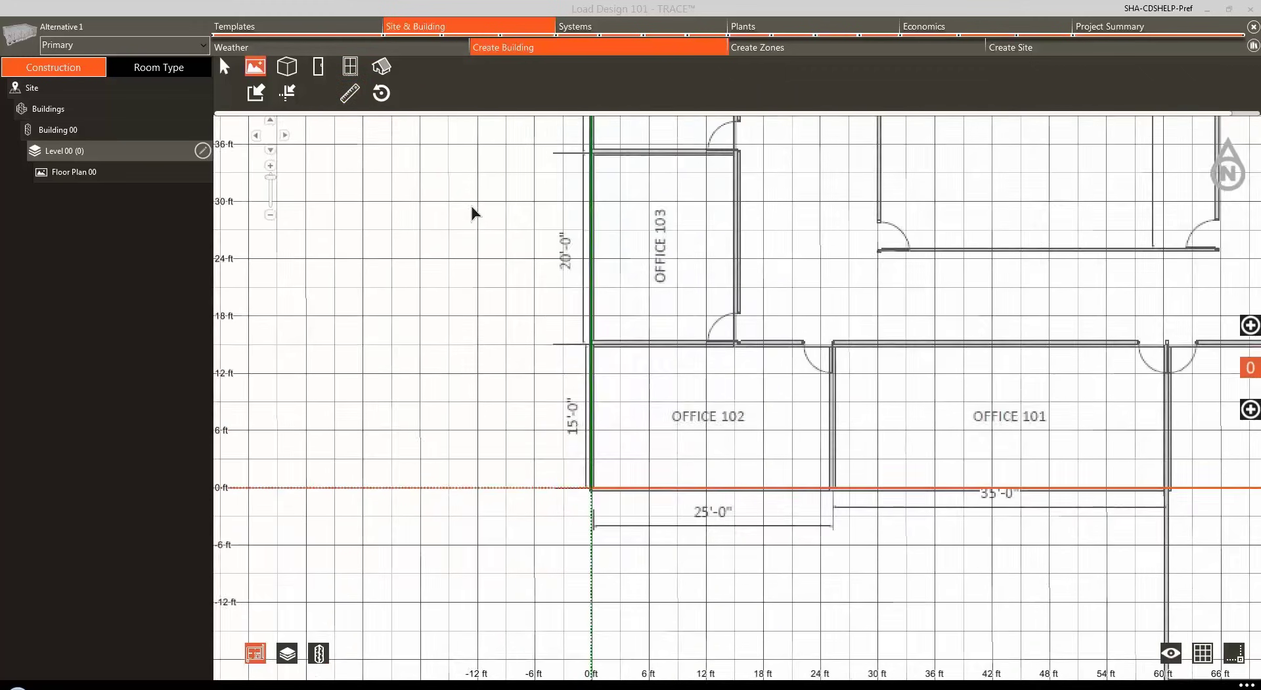
# Draw rectangular rooms over Office 101 and Office 102, from each office's upper corner beside its neighbour to the opposite lower corner
pyautogui.moveTo(473, 211); pyautogui.dragTo(360, 442)
pyautogui.scroll(-2, 386, 412)
pyautogui.scroll(-4, 364, 442)
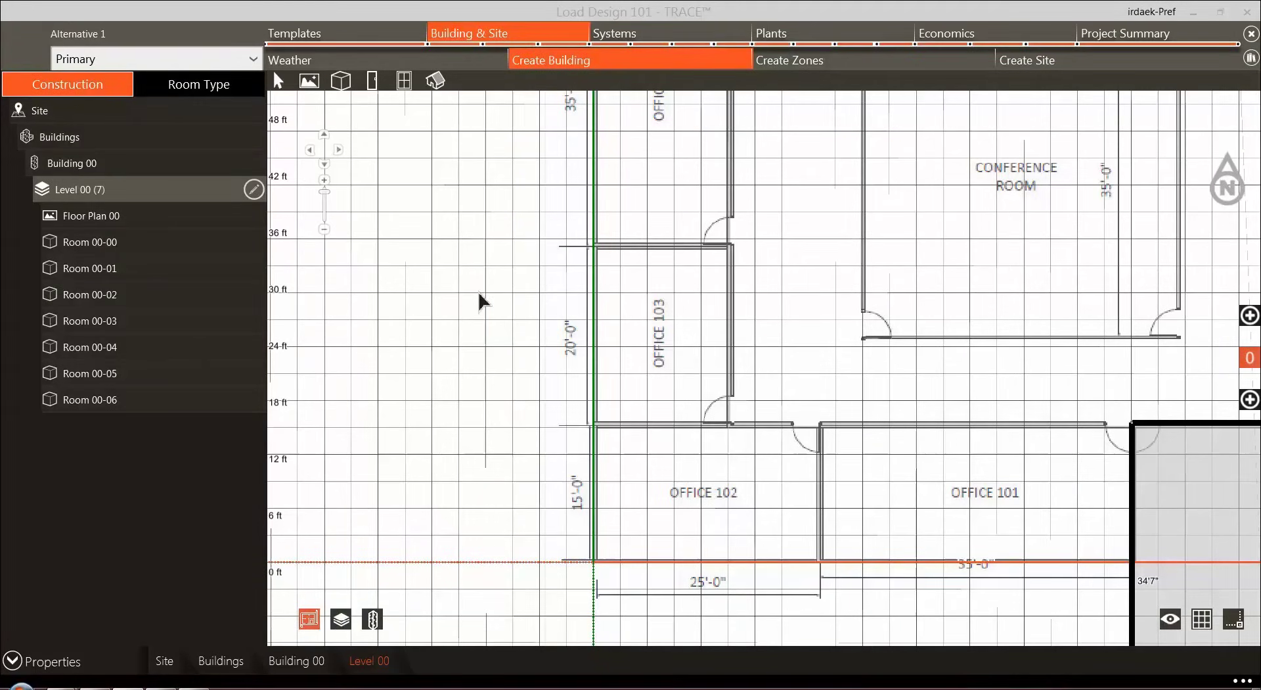
pyautogui.click(345, 83)
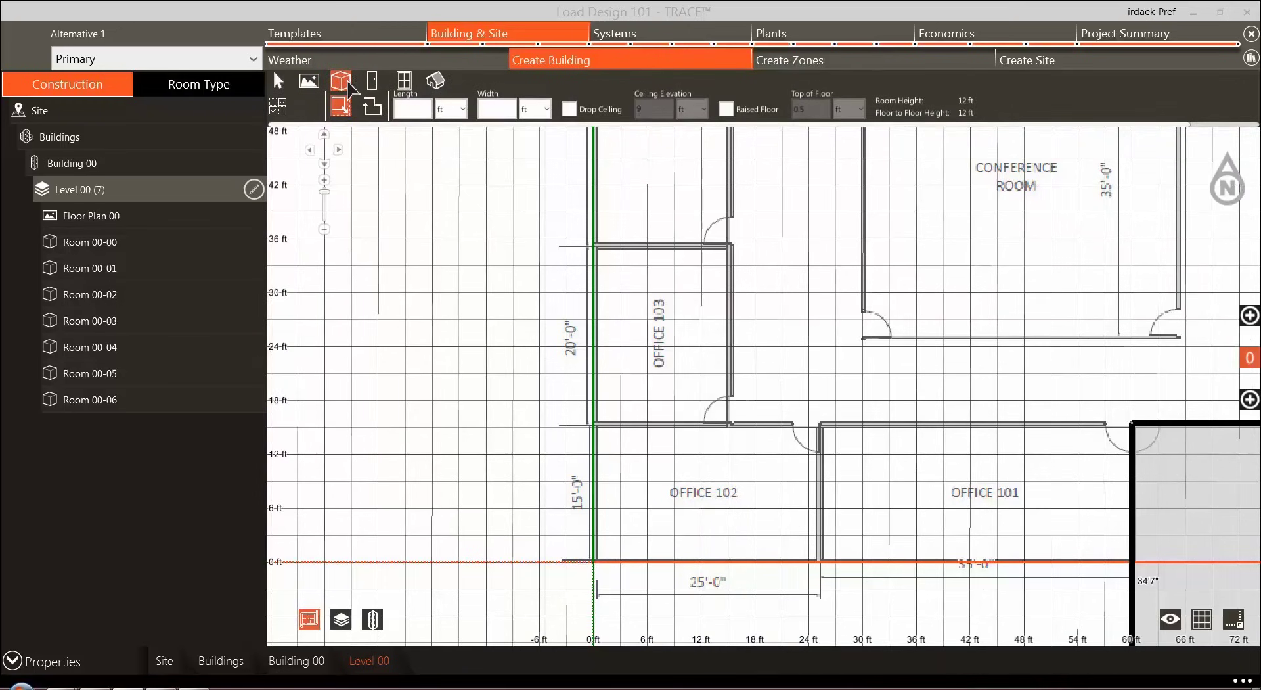
pyautogui.click(340, 117)
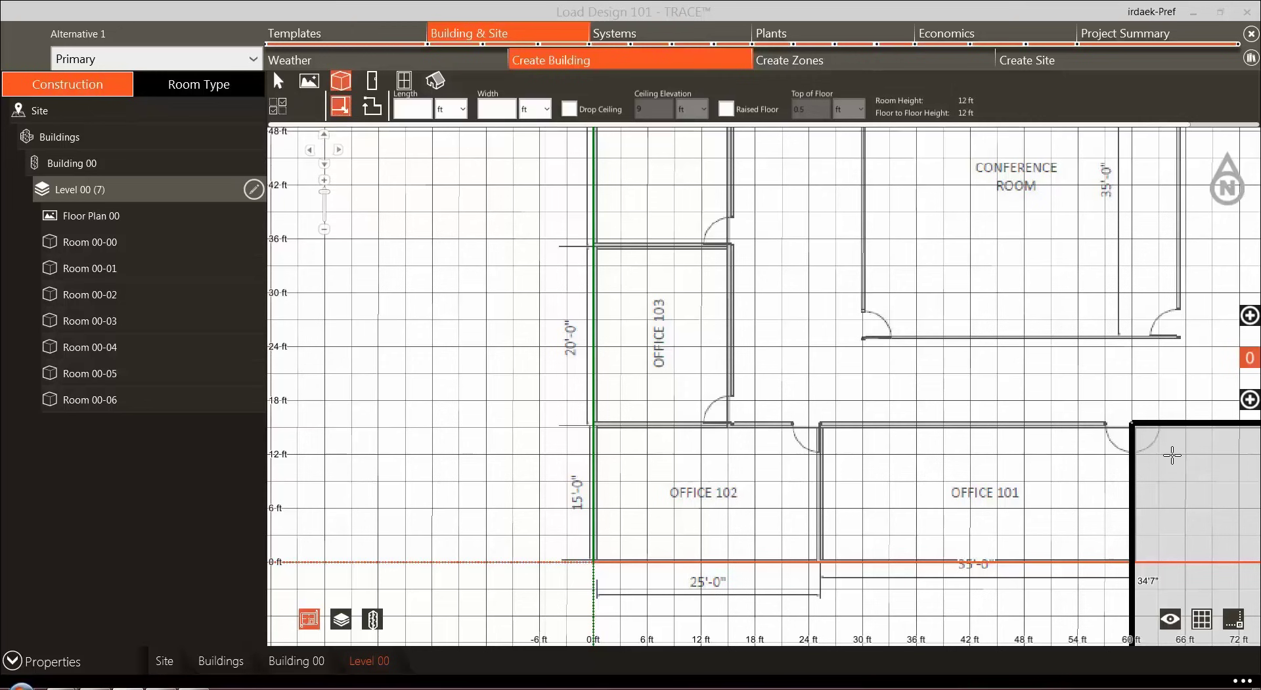
pyautogui.click(1131, 422)
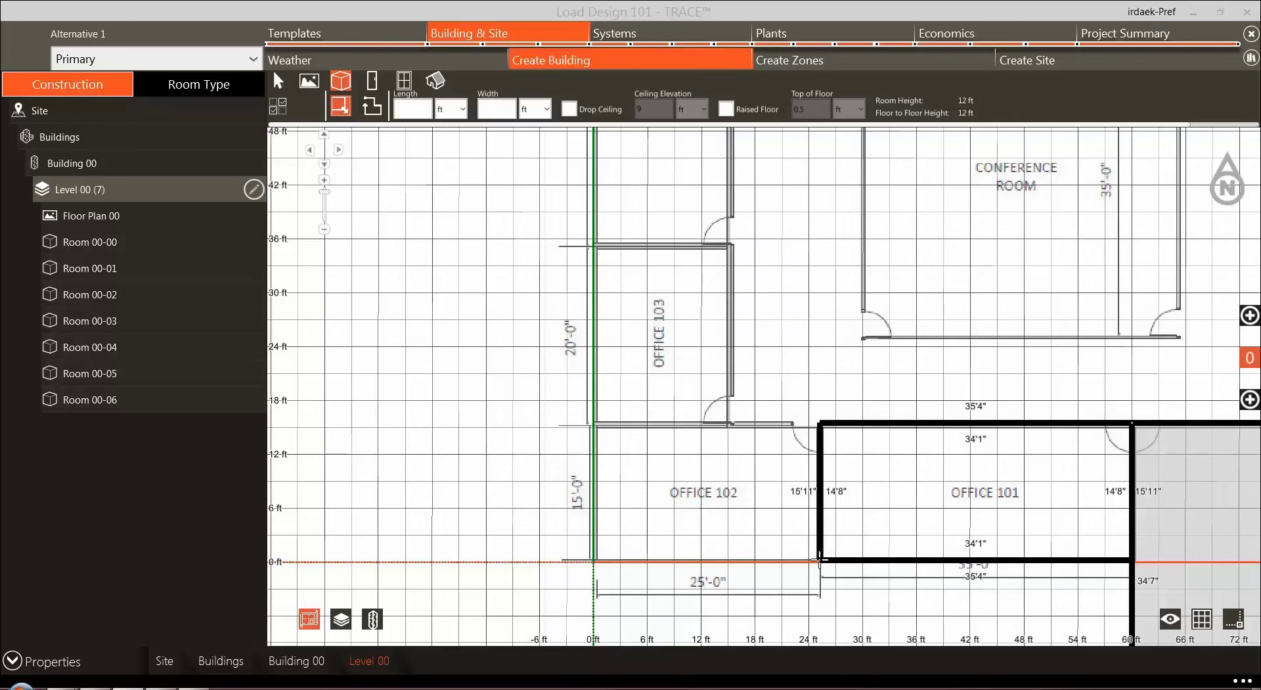
pyautogui.click(820, 560)
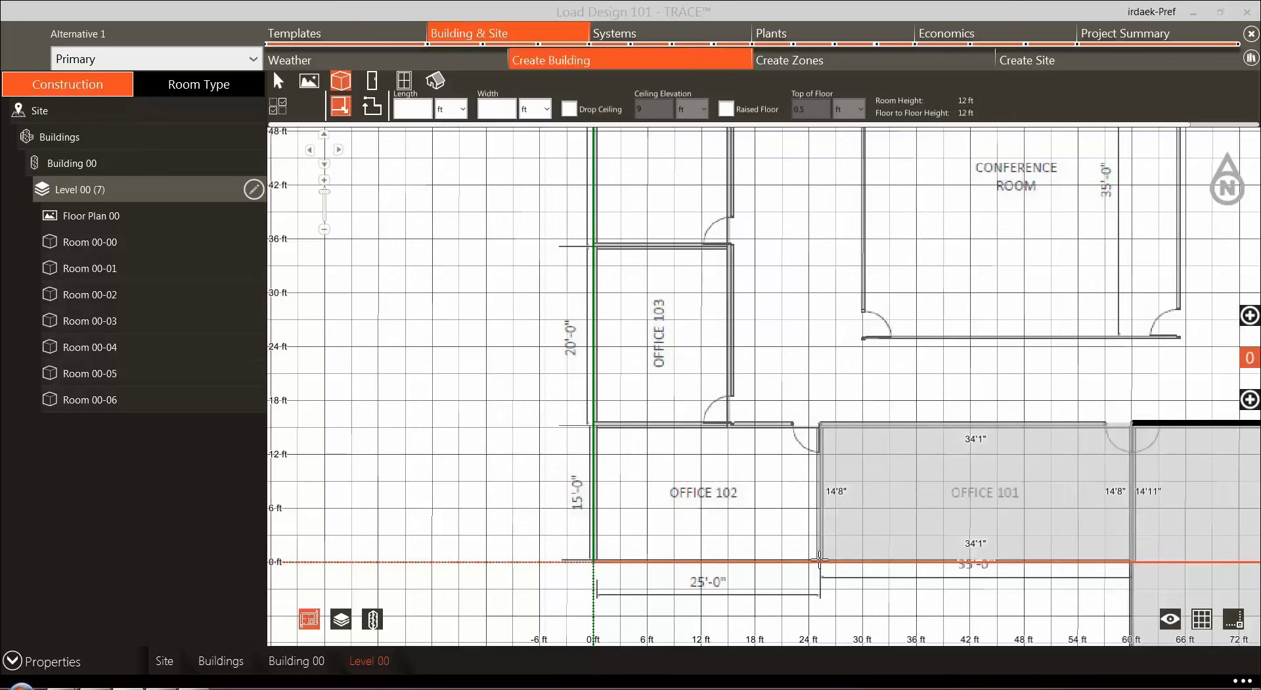
pyautogui.click(820, 424)
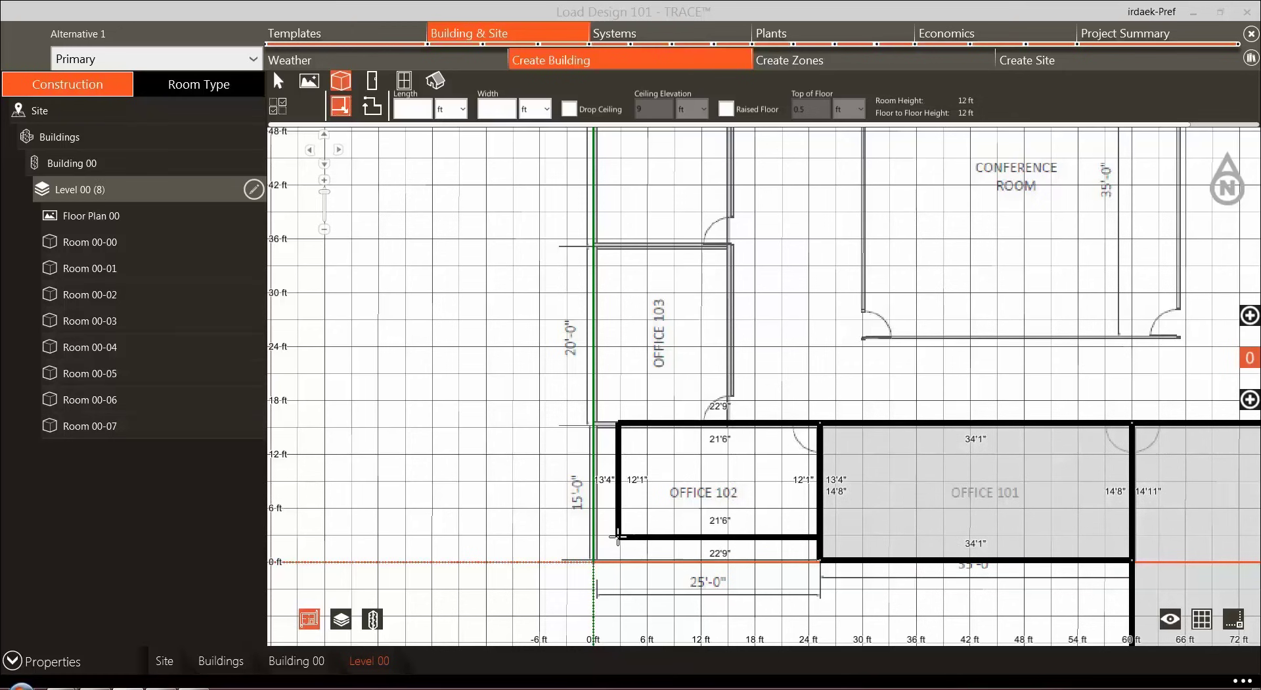
pyautogui.click(594, 561)
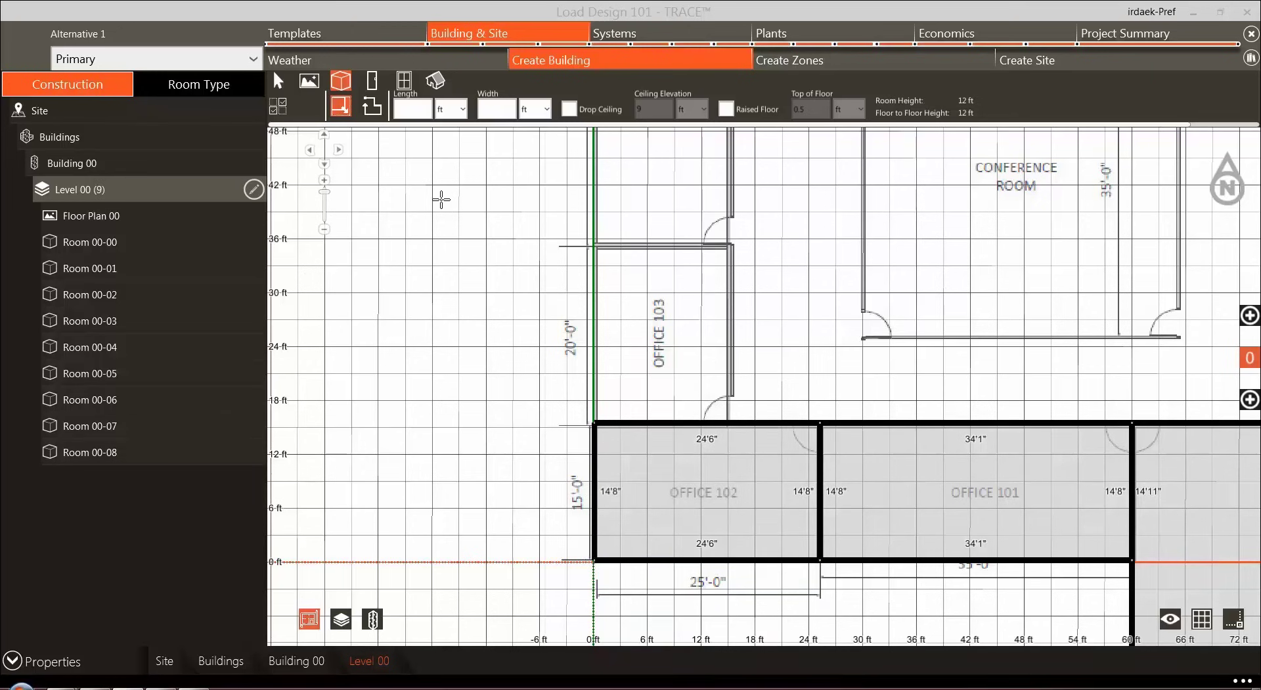
# Draw Office 103 wall by wall with the polygon room tool, starting and ending on the north wall of Office 102
pyautogui.click(372, 106)
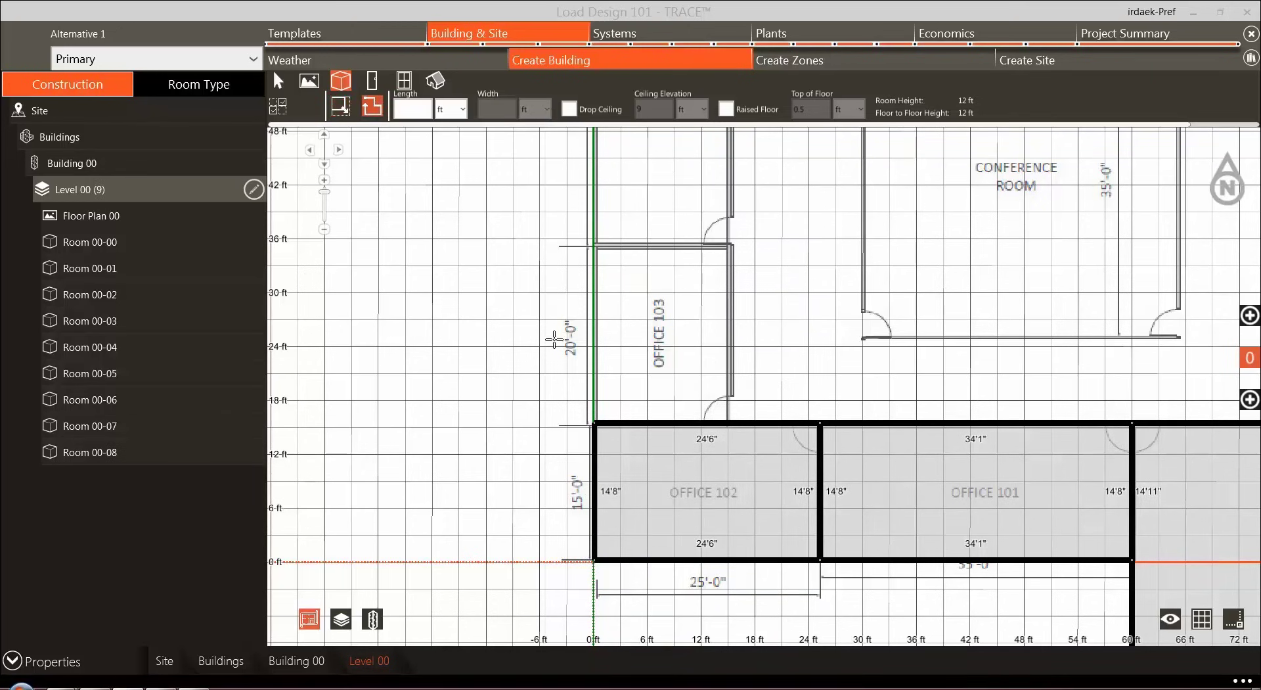
pyautogui.click(594, 425)
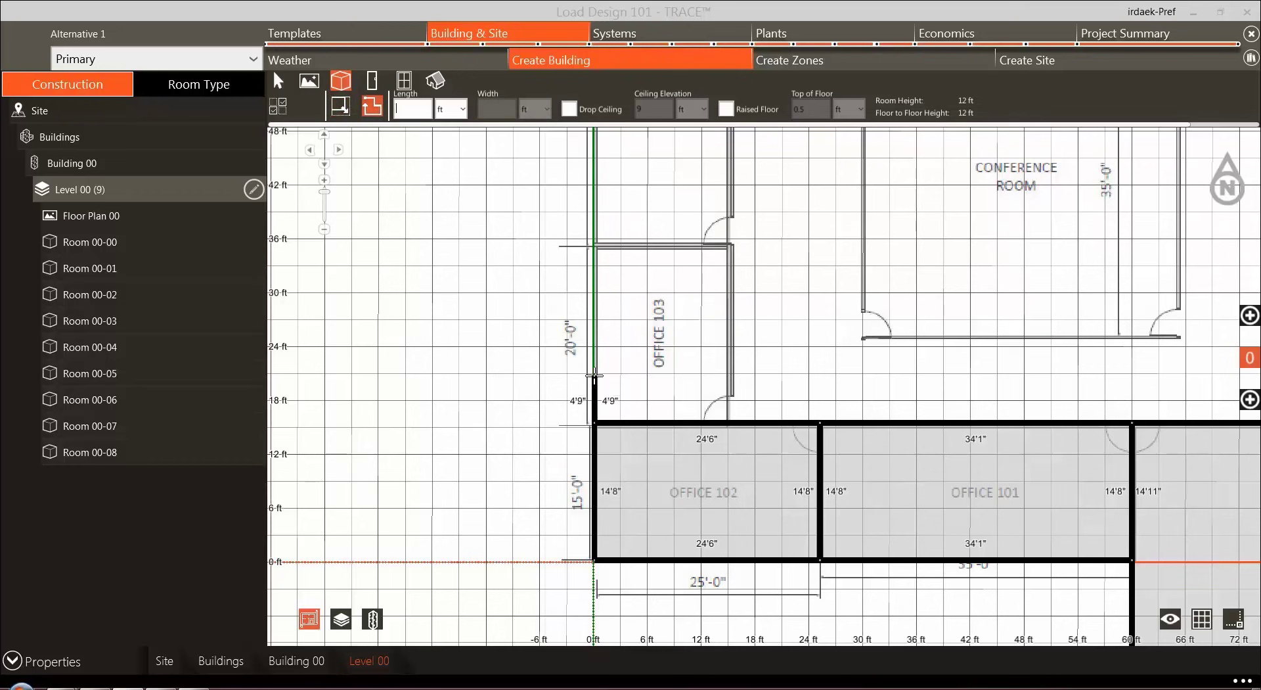
pyautogui.click(594, 244)
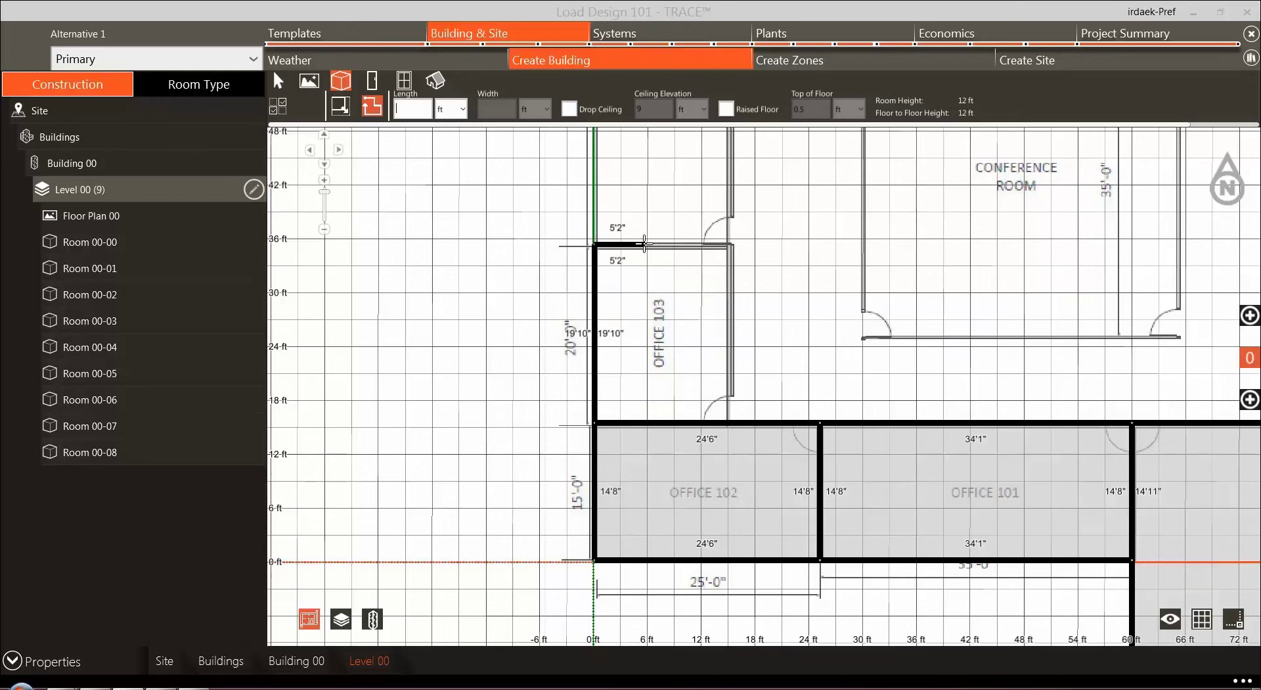
pyautogui.click(730, 243)
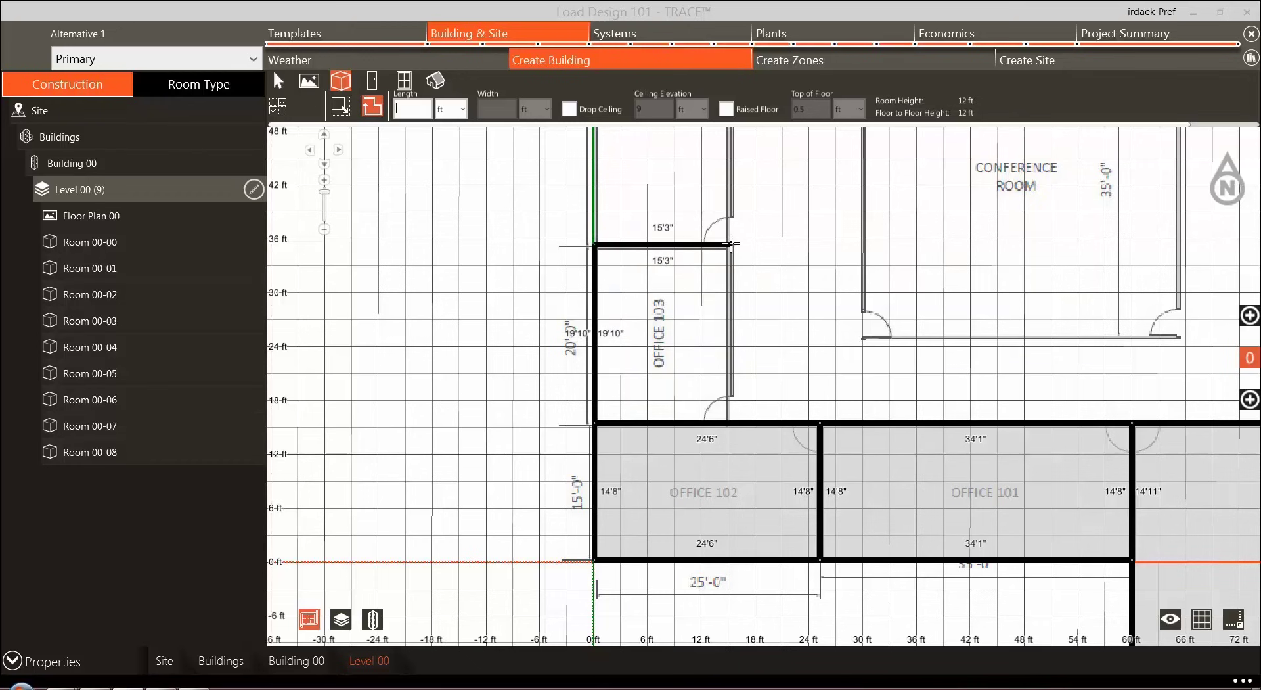
pyautogui.click(731, 424)
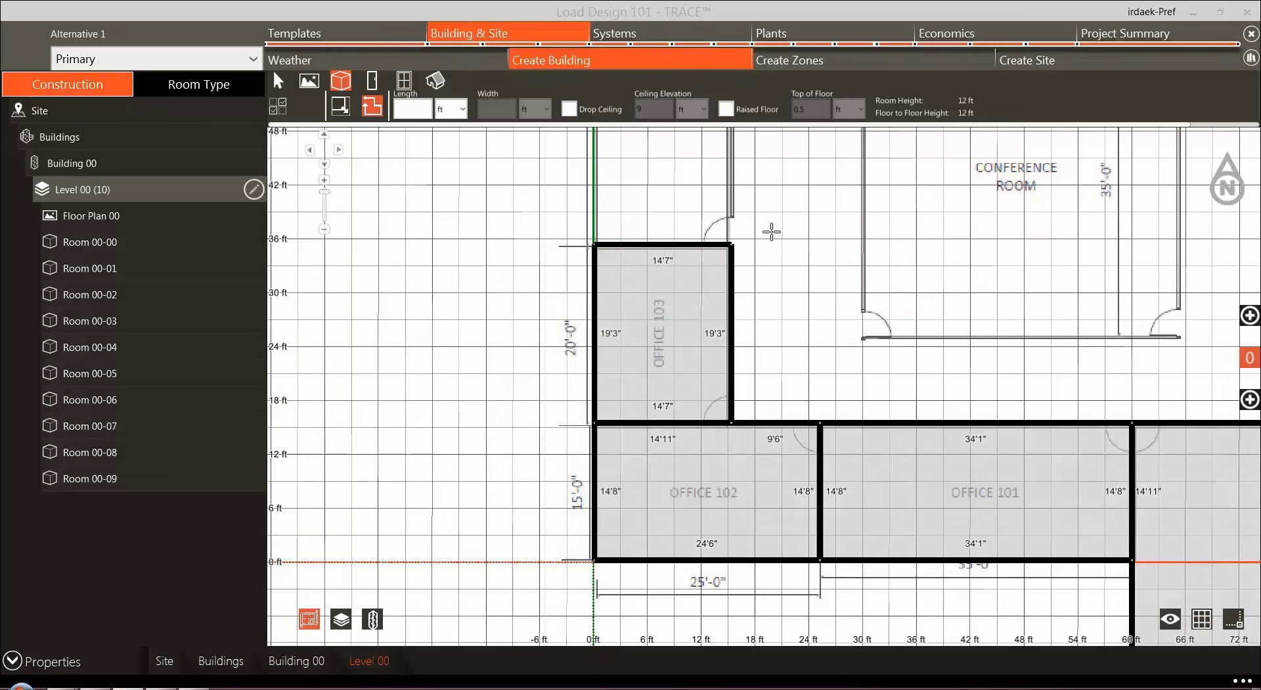
# Switch to rectangular room drawing for Office 104
pyautogui.scroll(3, 742, 478)
pyautogui.moveTo(742, 478); pyautogui.dragTo(706, 582)
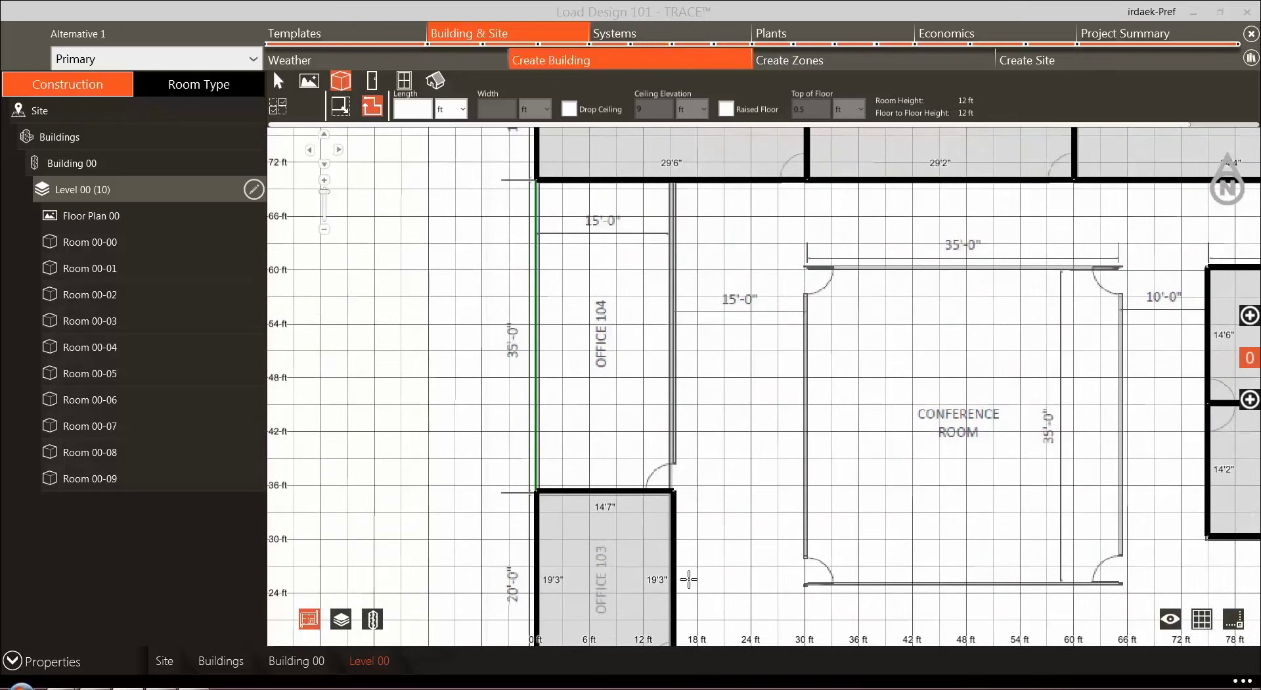
pyautogui.click(340, 105)
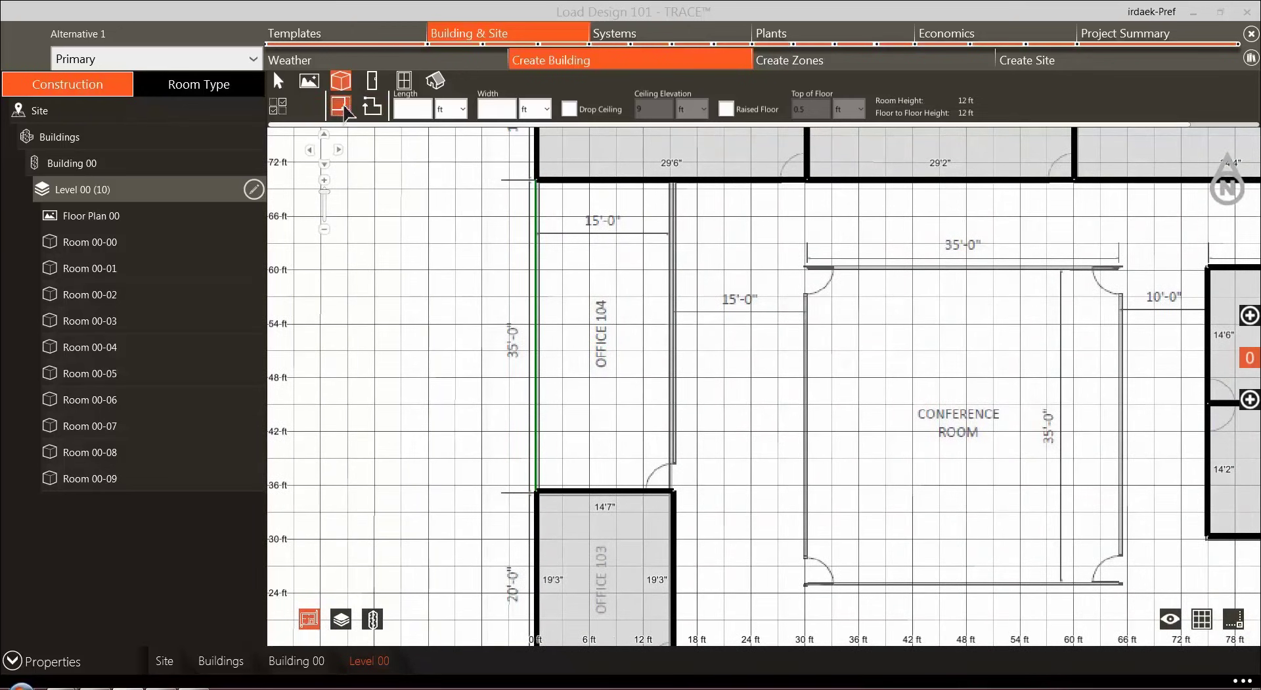
pyautogui.click(401, 112)
pyautogui.click(493, 110)
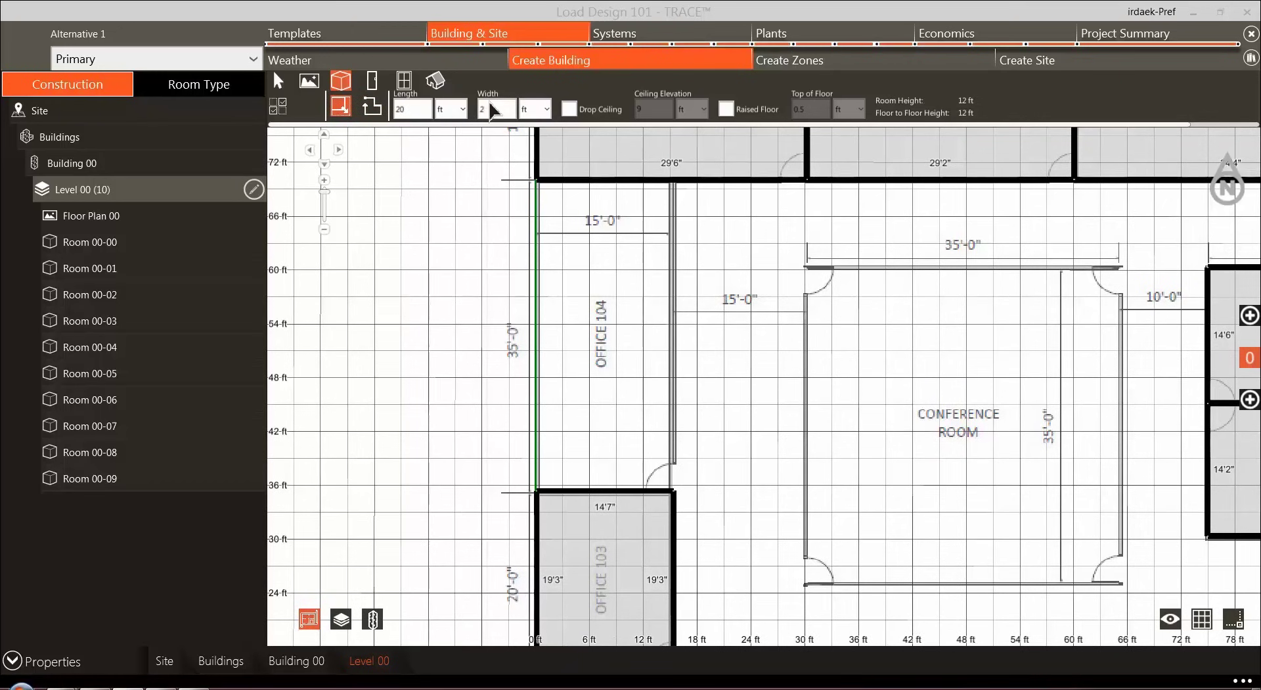
pyautogui.write('20')
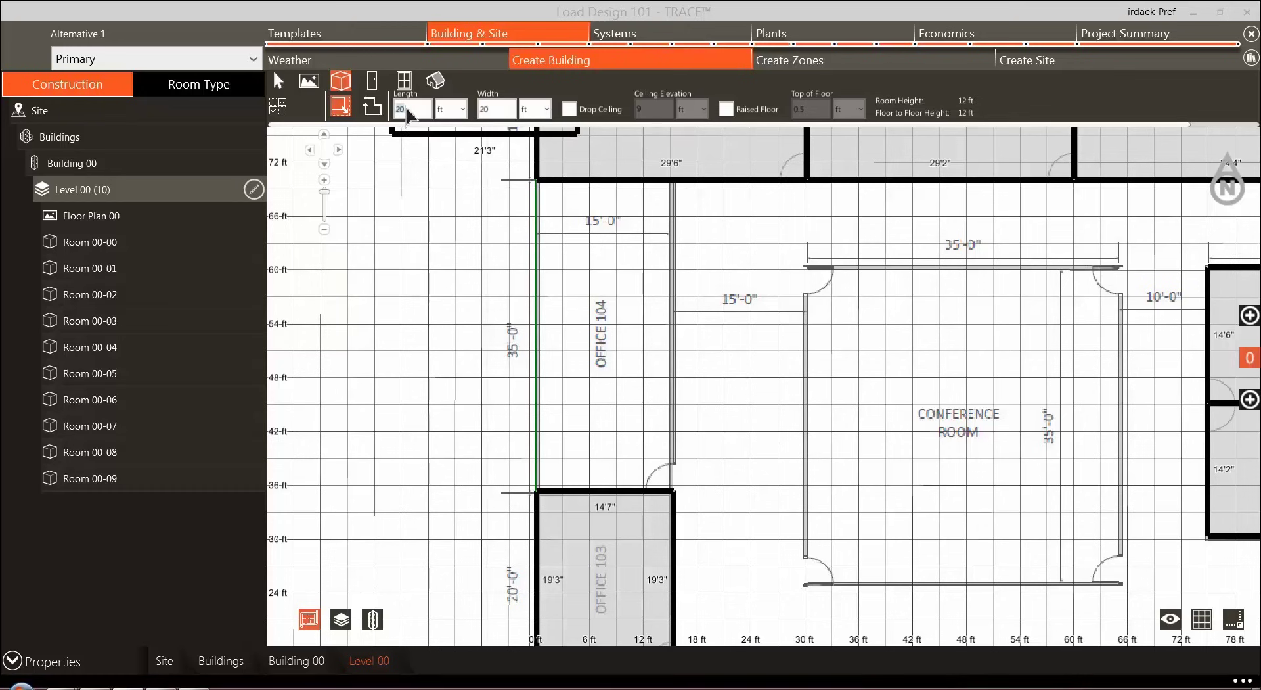
pyautogui.press('BackSpace')
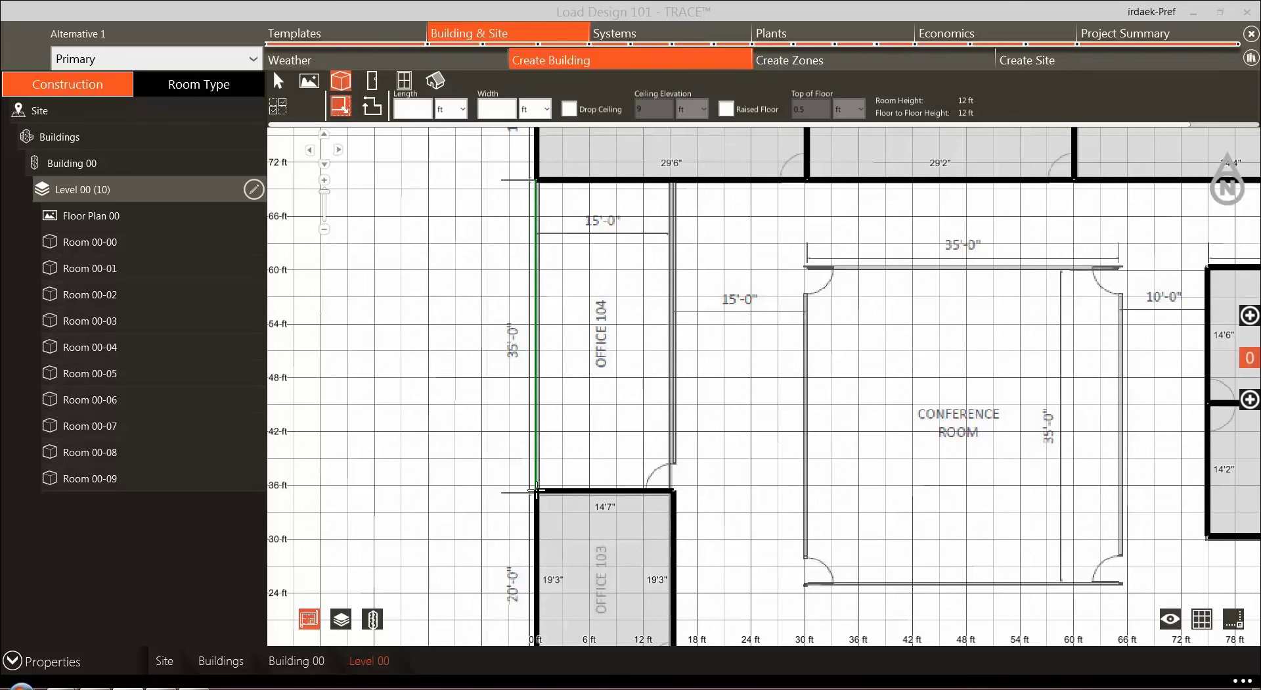
# Draw rectangular rooms corner to corner over Office 104 and the Conference Room
pyautogui.moveTo(536, 491)
pyautogui.mouseDown()
pyautogui.moveTo(669, 292)
pyautogui.moveTo(673, 178)
pyautogui.mouseUp()
pyautogui.moveTo(972, 394); pyautogui.dragTo(689, 224)
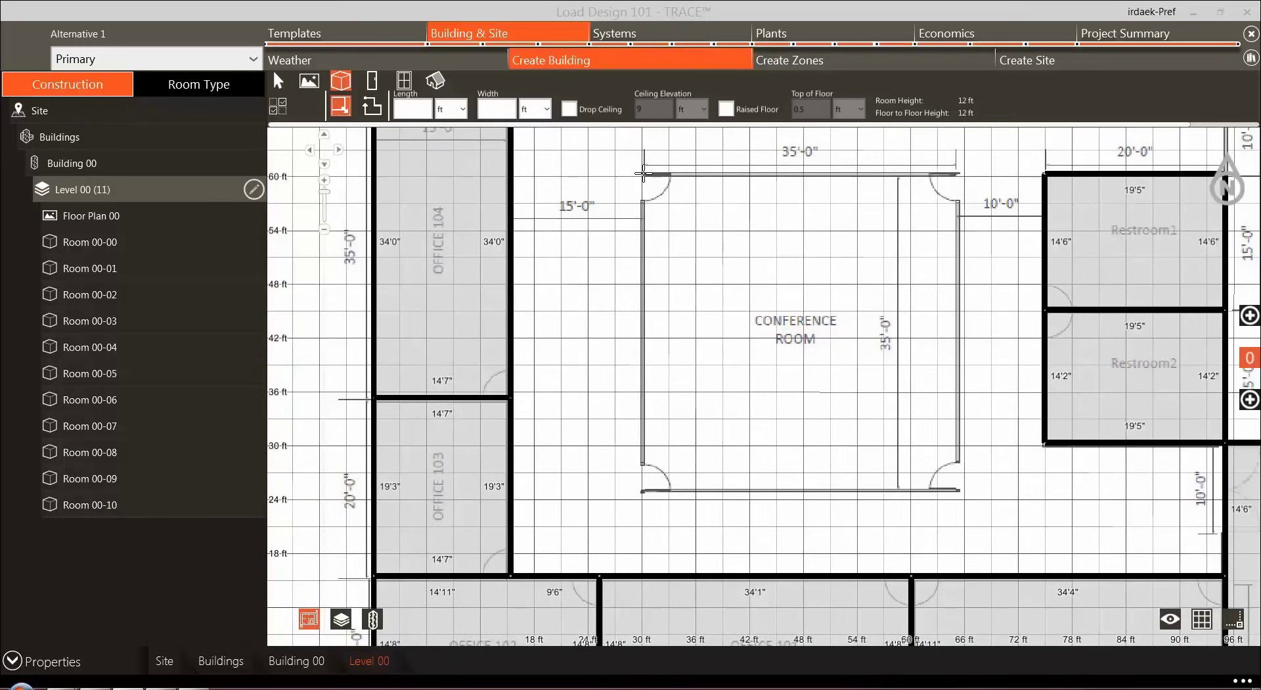
pyautogui.moveTo(644, 174); pyautogui.dragTo(961, 491)
# Create the corridor room by drawing the missing exterior wall from Office 107's southeast corner to Restroom1's northeast corner with the polygon room tool
pyautogui.moveTo(1030, 437); pyautogui.dragTo(785, 468)
pyautogui.scroll(-3, 785, 468)
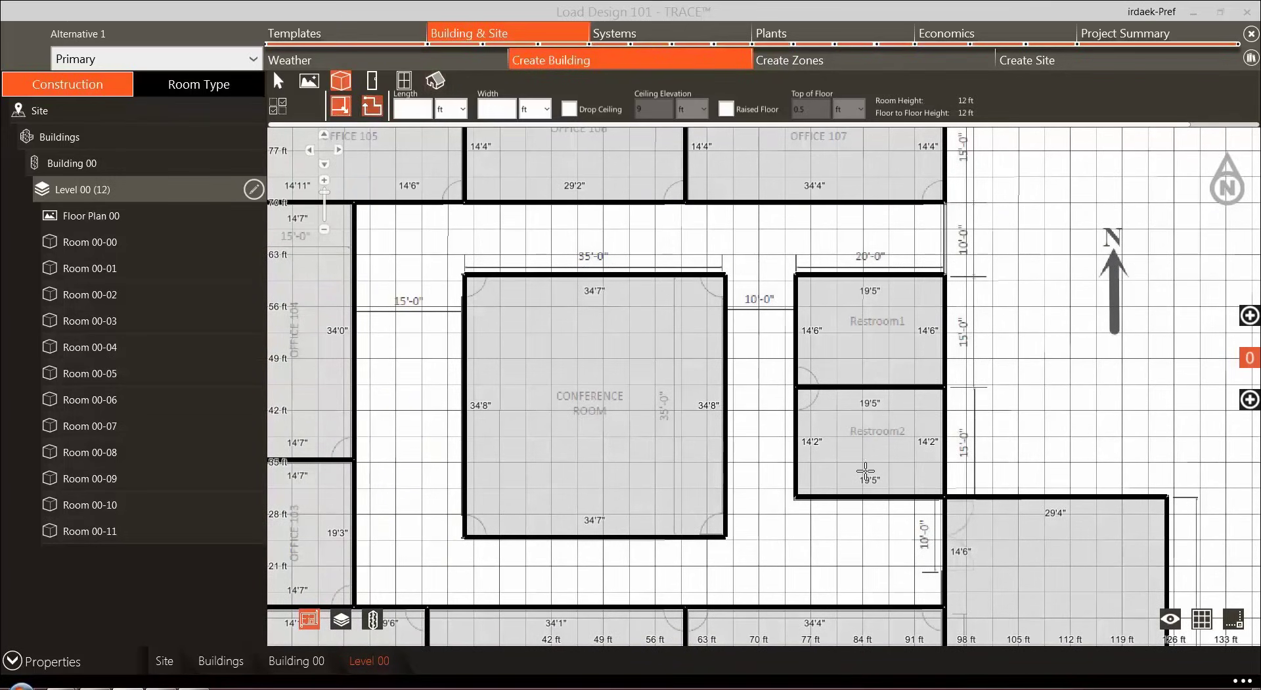
pyautogui.click(1238, 623)
pyautogui.click(372, 107)
pyautogui.scroll(5, 933, 226)
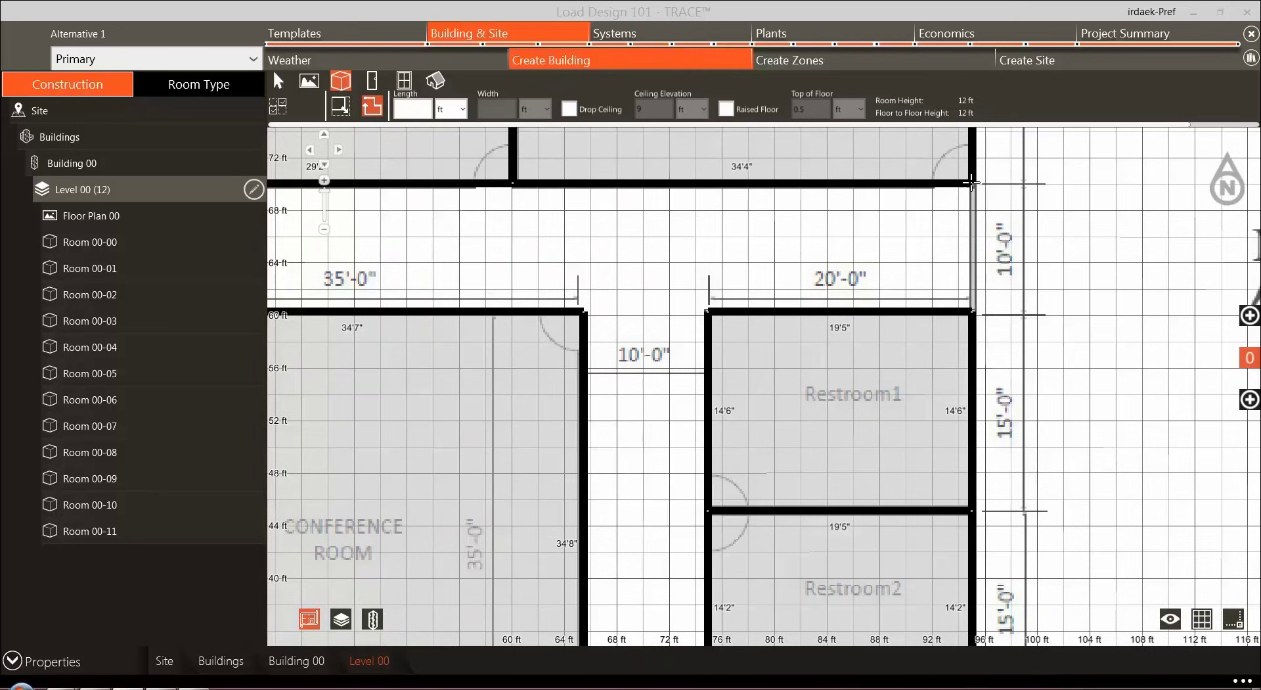
pyautogui.moveTo(972, 183); pyautogui.dragTo(972, 313)
# Rename Room 00-00 as Lobby
pyautogui.scroll(-5, 874, 304)
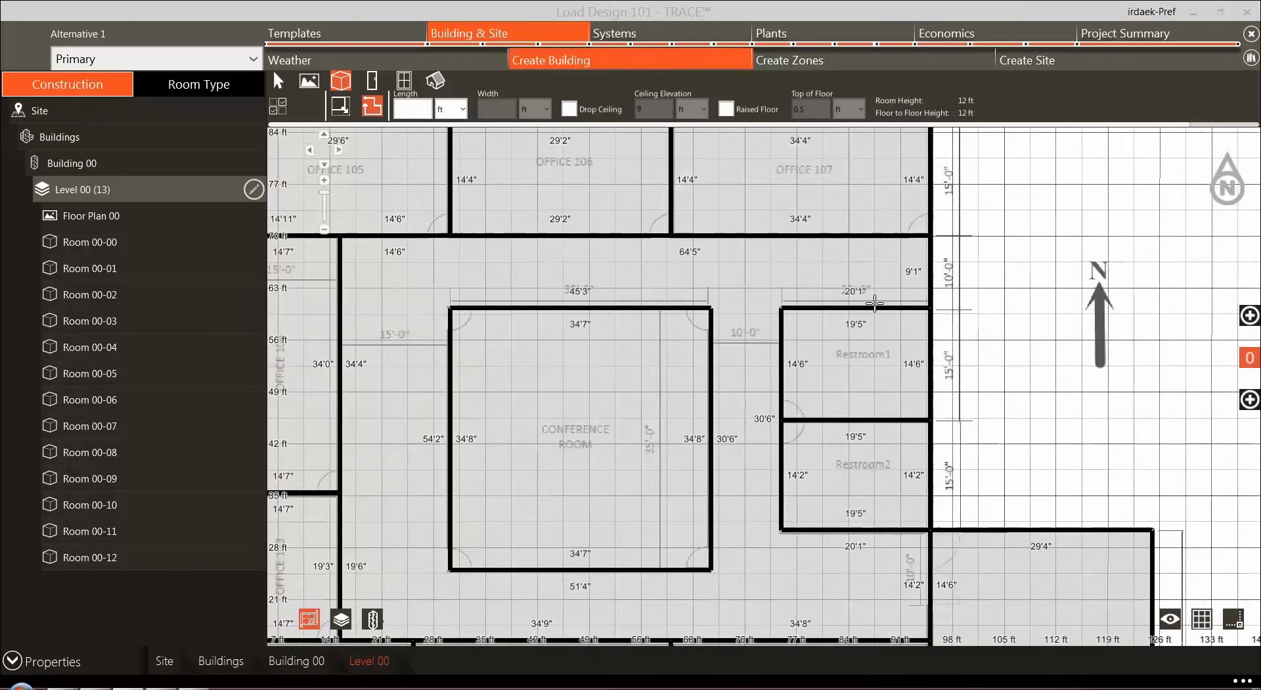
pyautogui.scroll(-2, 872, 306)
pyautogui.scroll(-2, 871, 368)
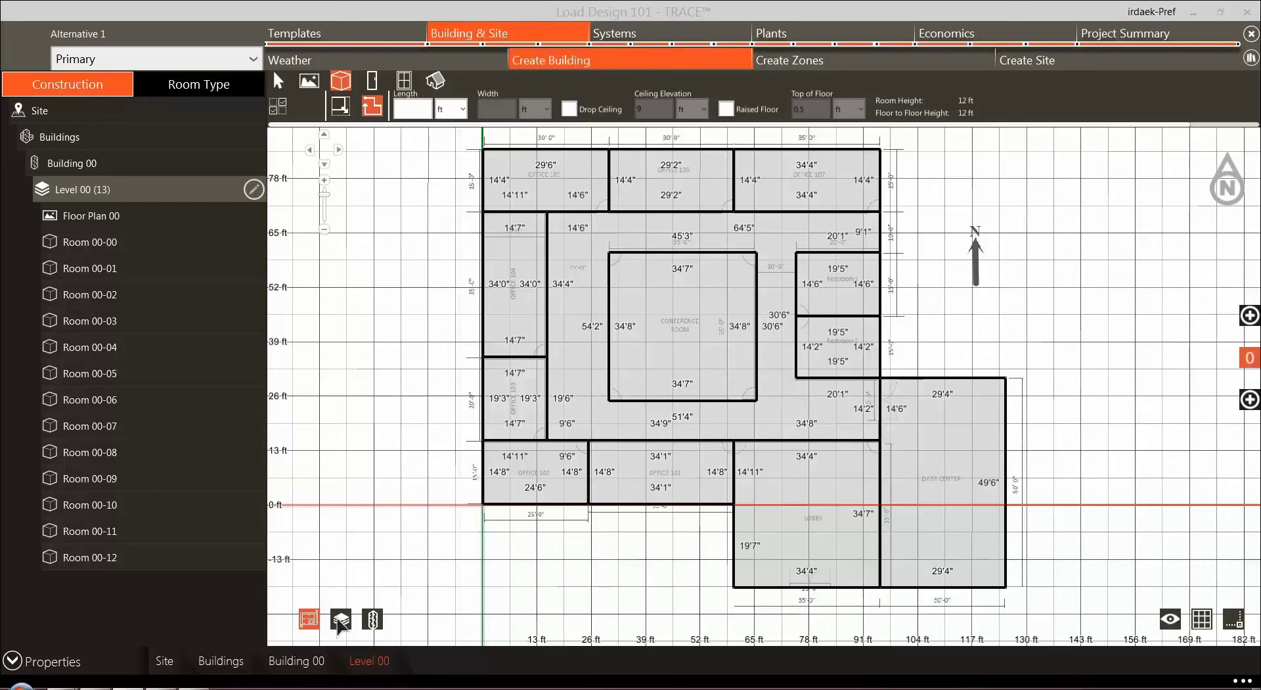
pyautogui.moveTo(1168, 624)
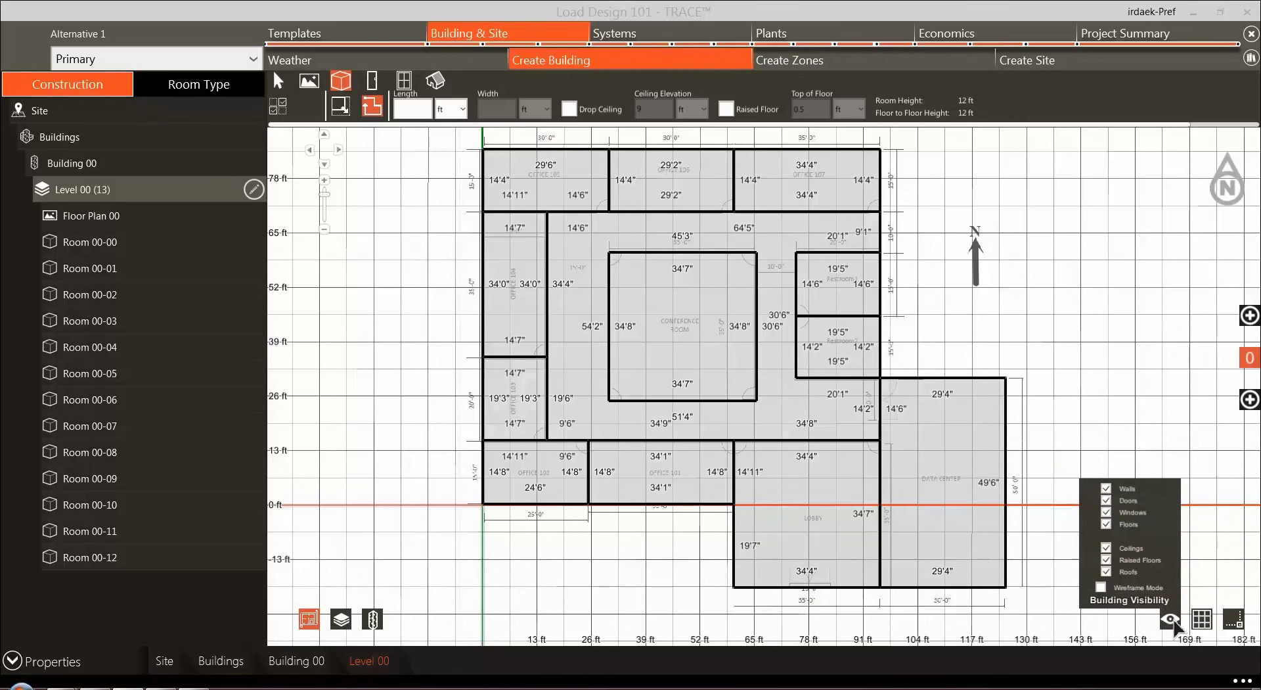
pyautogui.click(110, 244)
pyautogui.rightClick(110, 244)
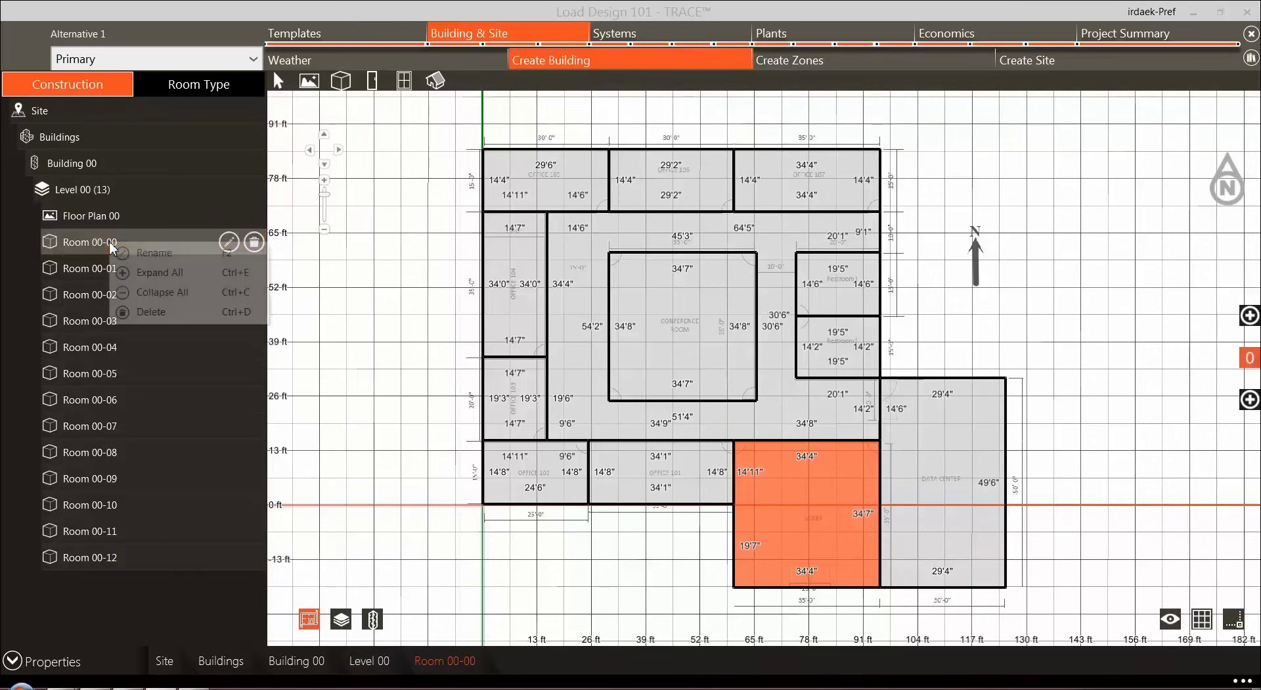
pyautogui.click(158, 255)
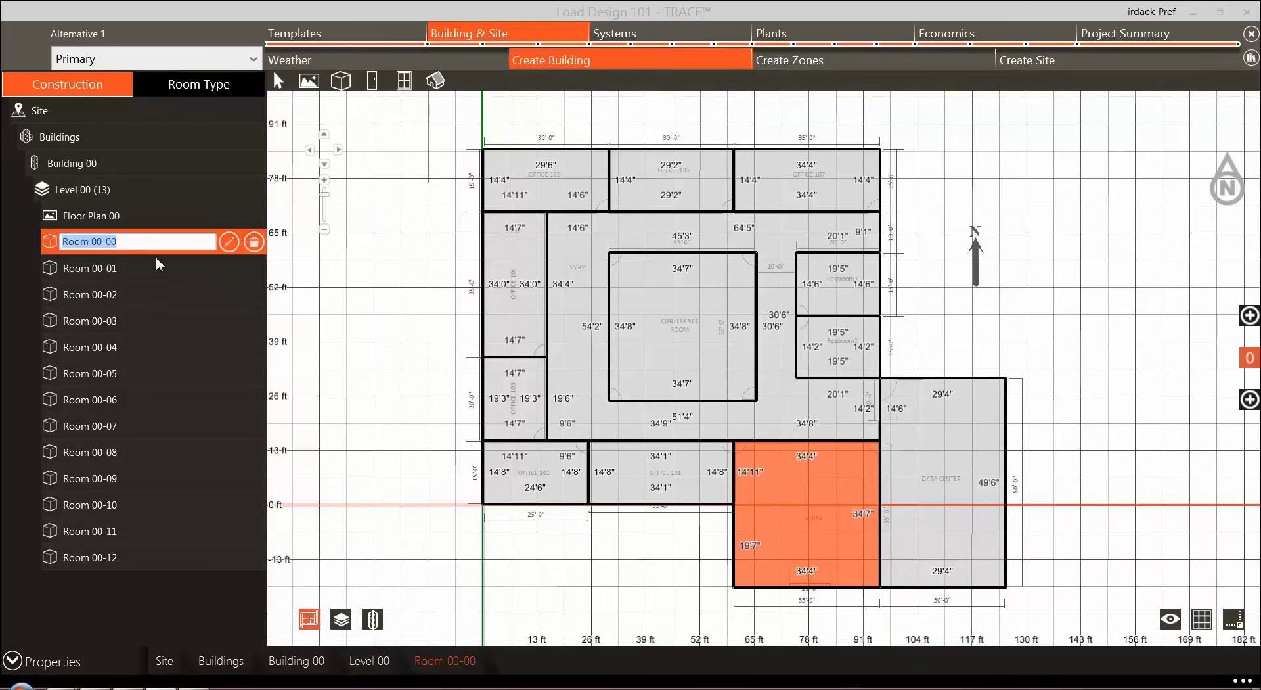
pyautogui.write('Lobby')
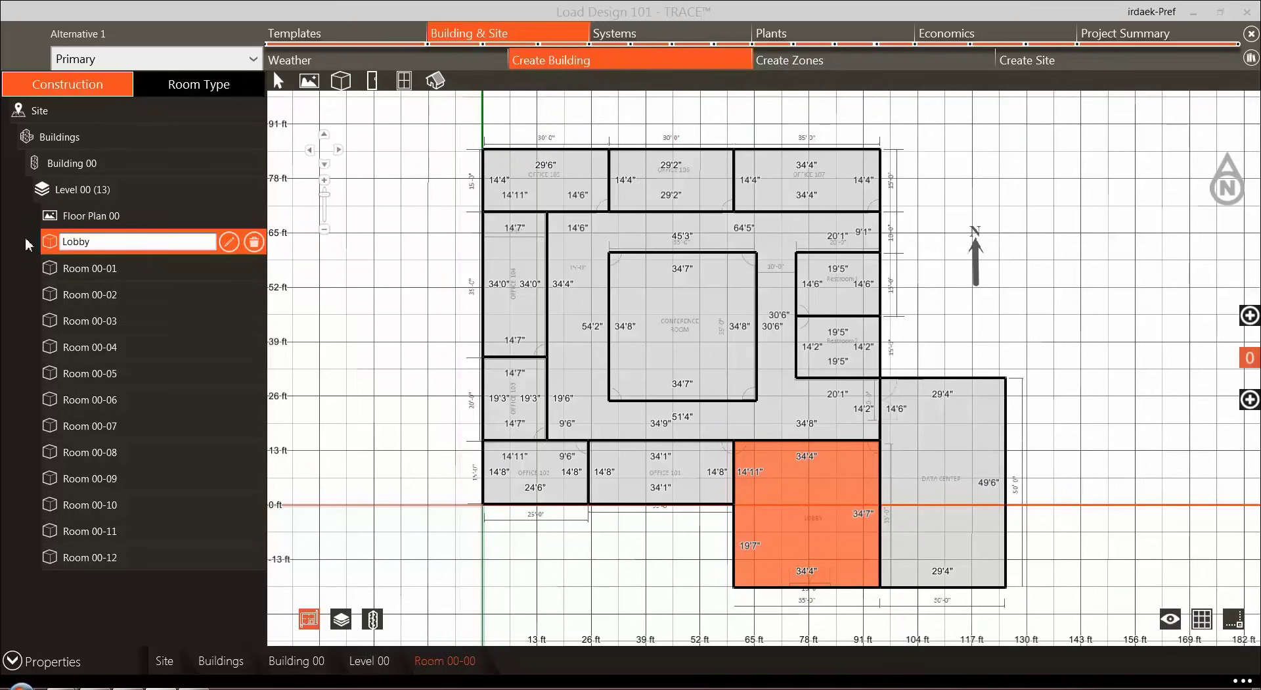
pyautogui.press('Return')
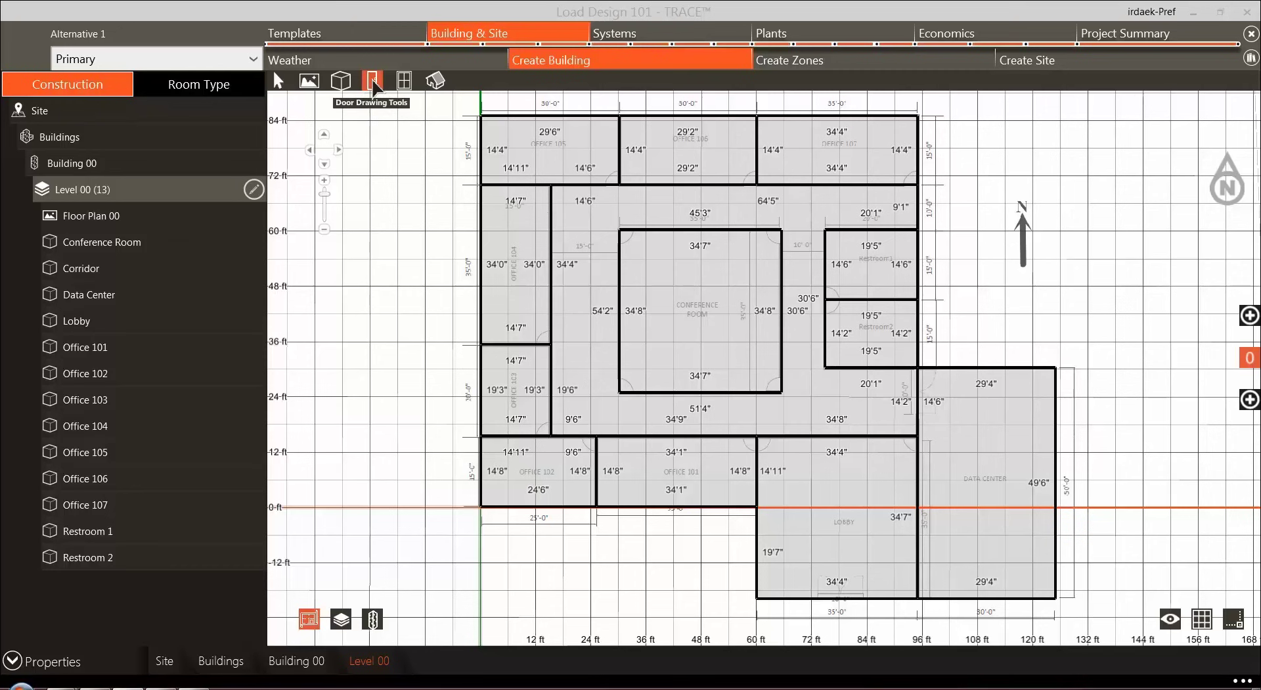
# Preview the global exterior glass door 90.1-07 Zone 4 Metal Frame Entrance Door in the door library, and return to the theme construction
pyautogui.click(373, 82)
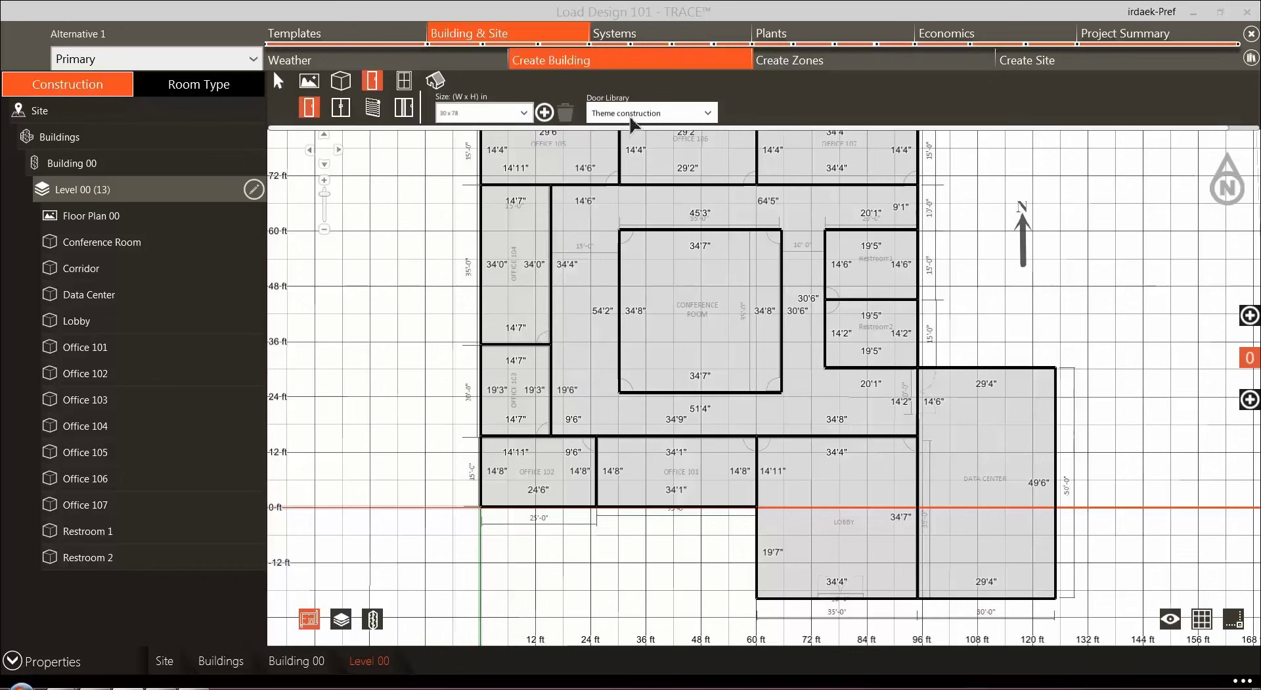
pyautogui.click(703, 113)
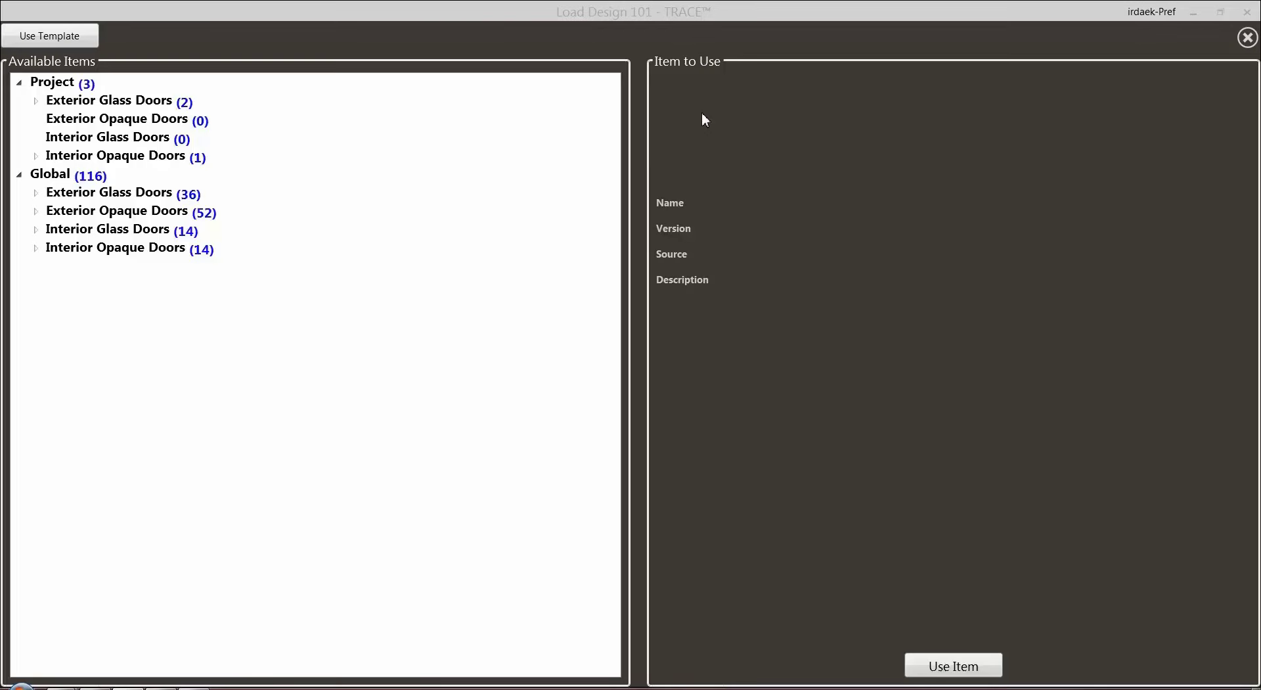
pyautogui.click(36, 194)
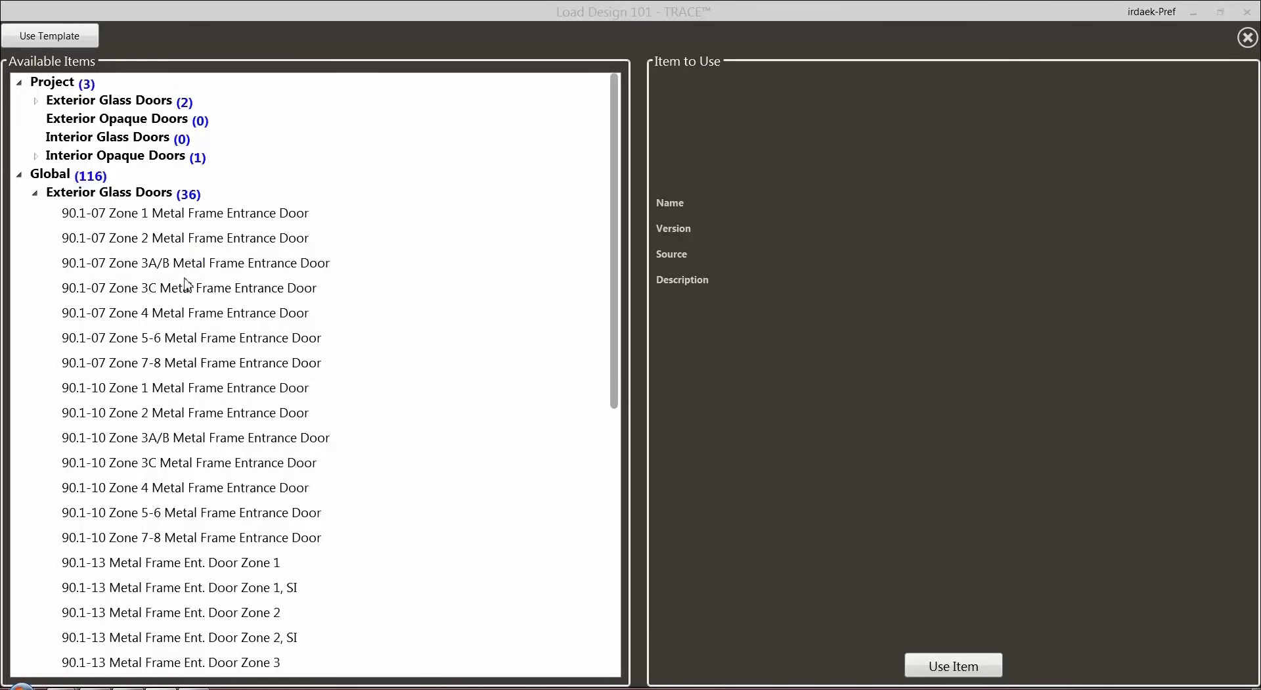
pyautogui.click(192, 316)
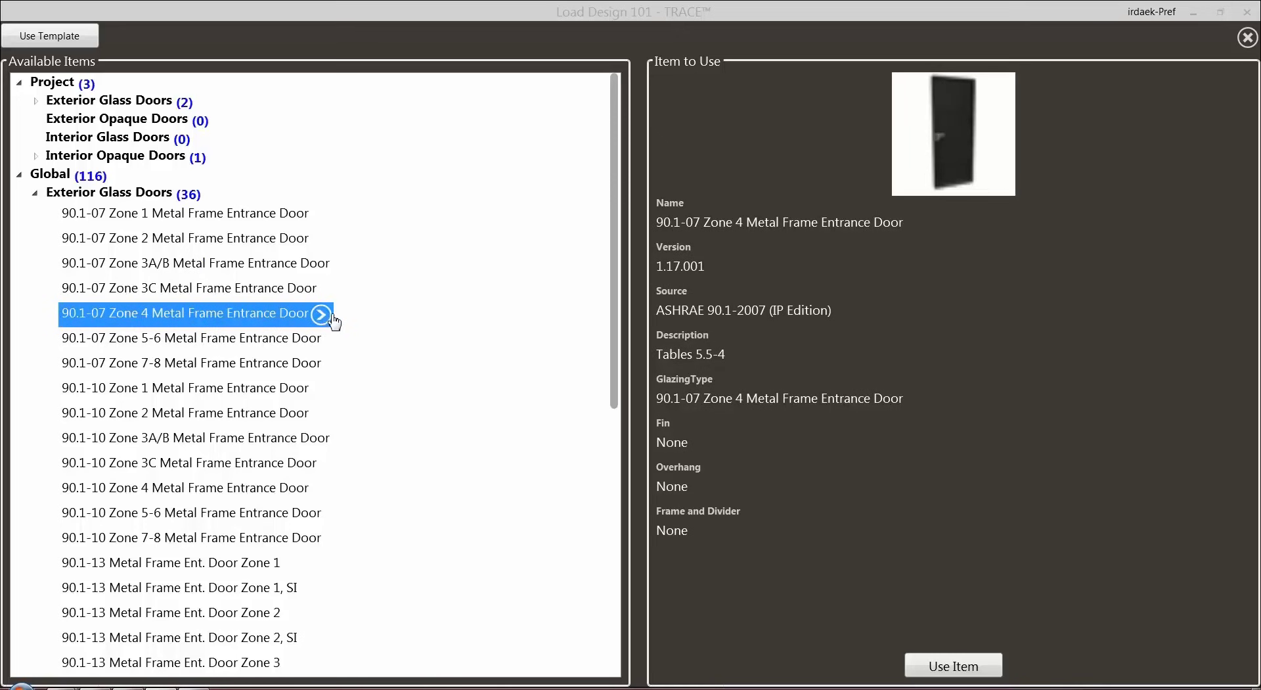
pyautogui.click(66, 39)
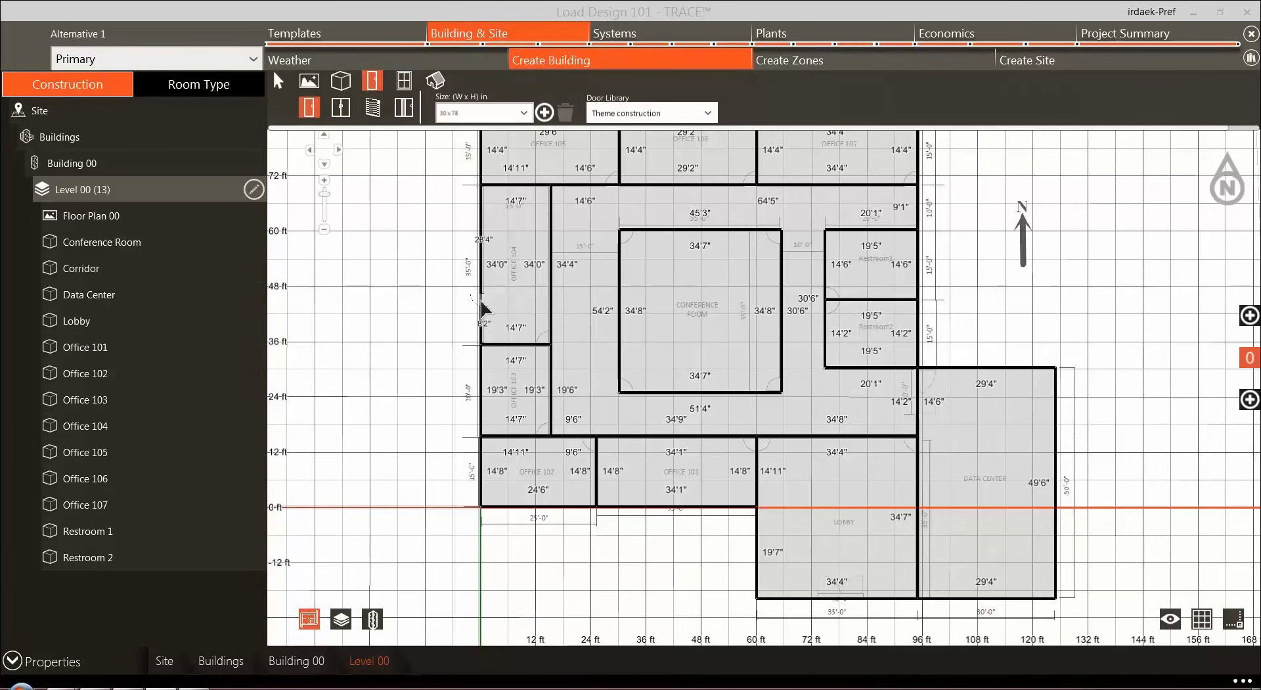
# Delete the single door on Office 104's west exterior wall
pyautogui.scroll(6, 483, 309)
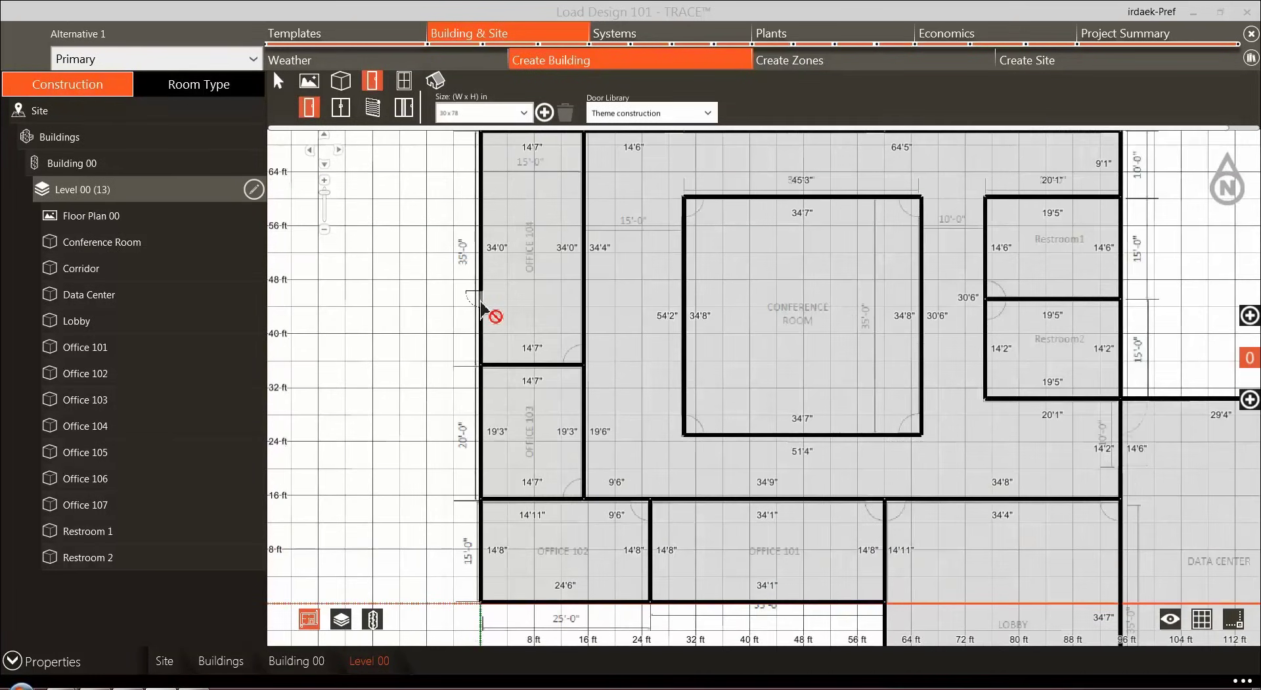
pyautogui.click(279, 82)
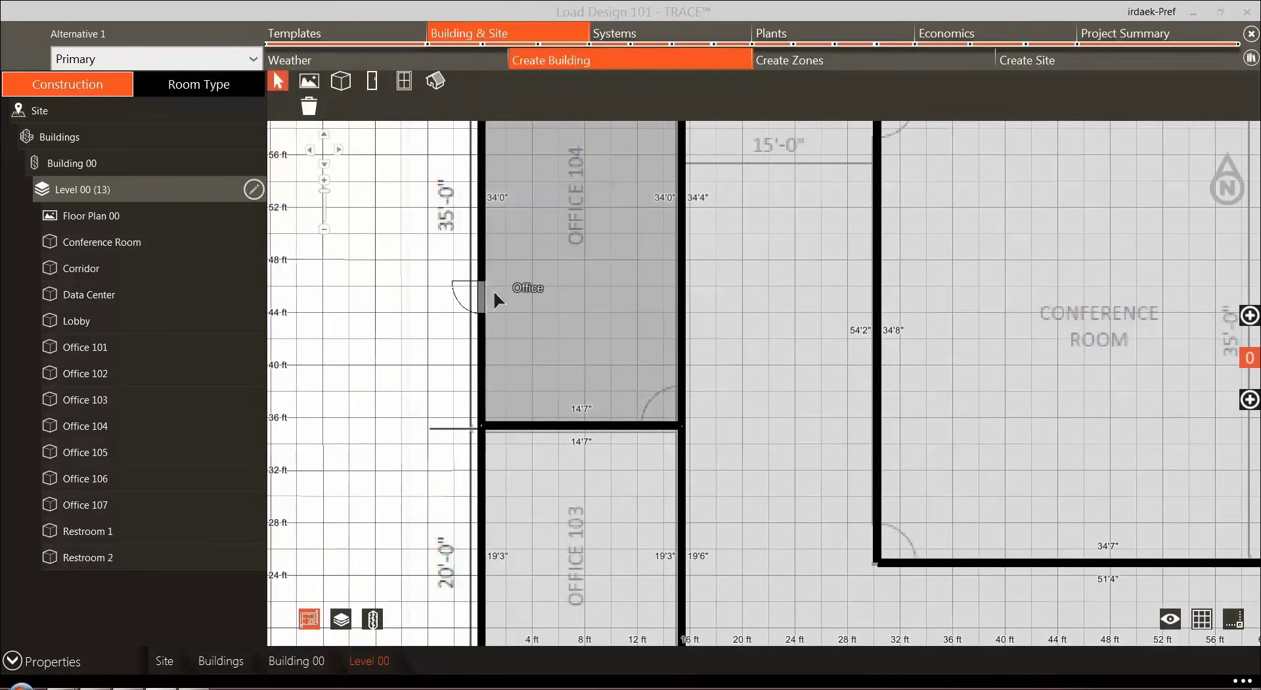
pyautogui.click(487, 306)
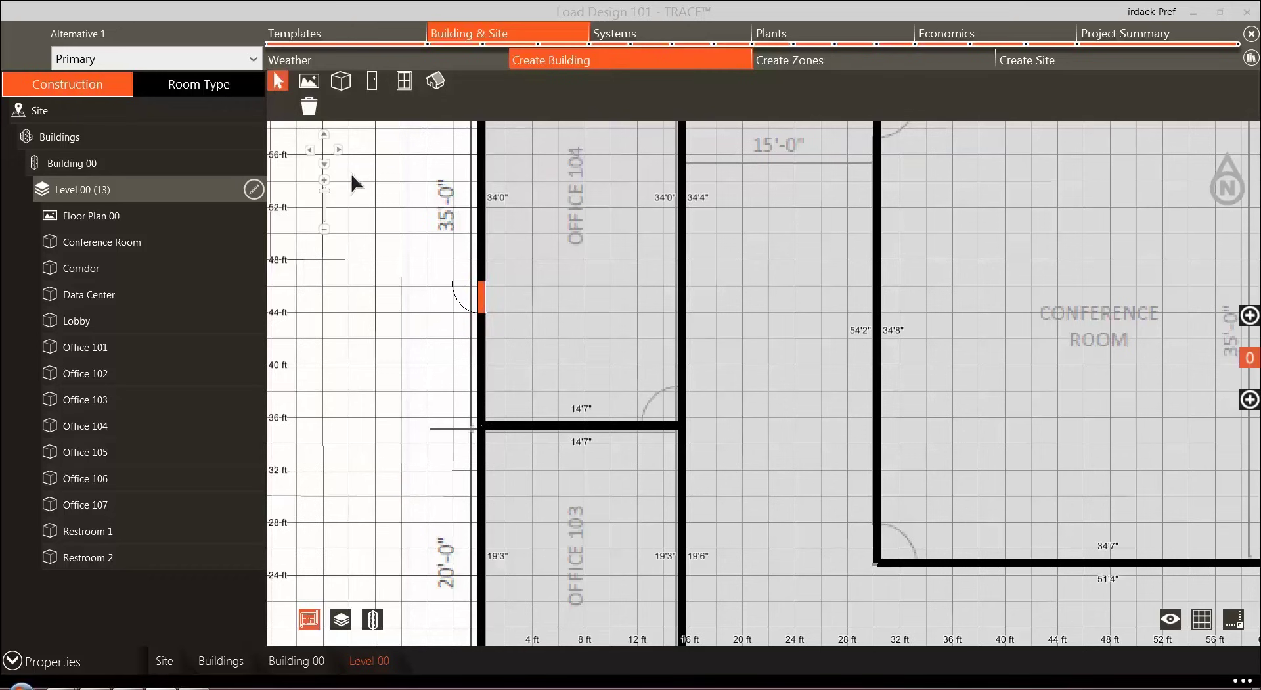
pyautogui.click(309, 107)
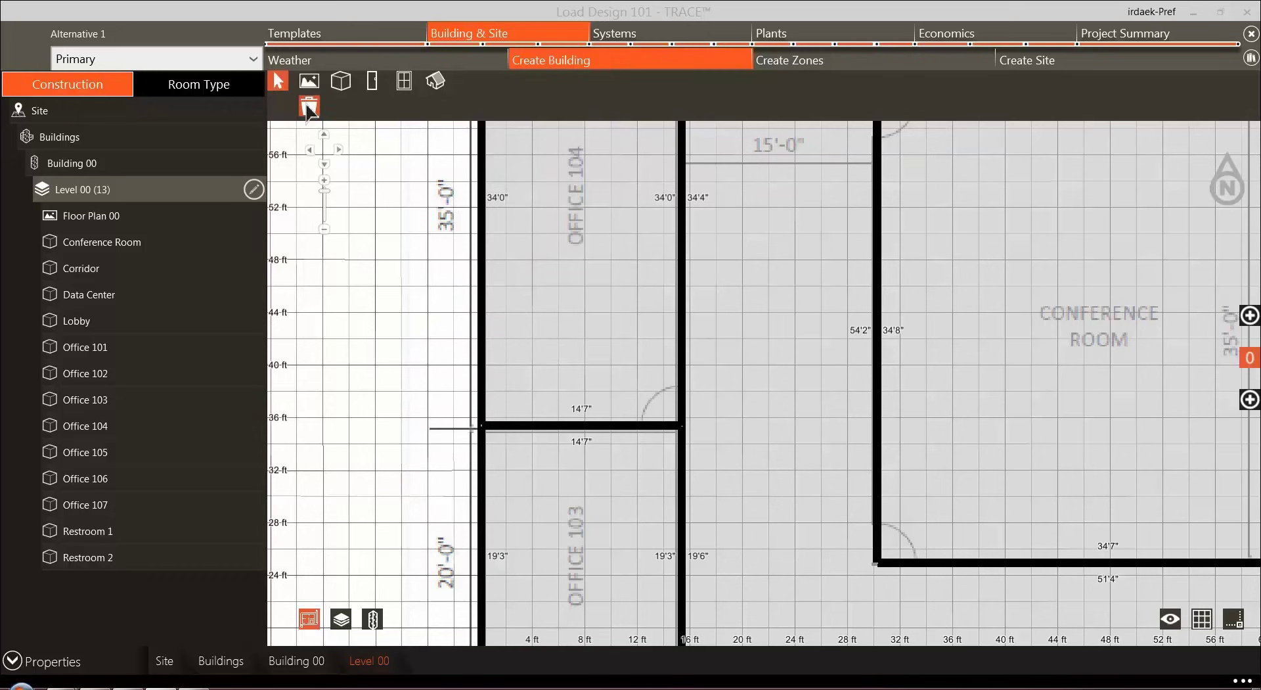
# Place a double door 120 in wide and 96 in high in the Lobby's south wall over the floor plan's door symbol
pyautogui.click(372, 81)
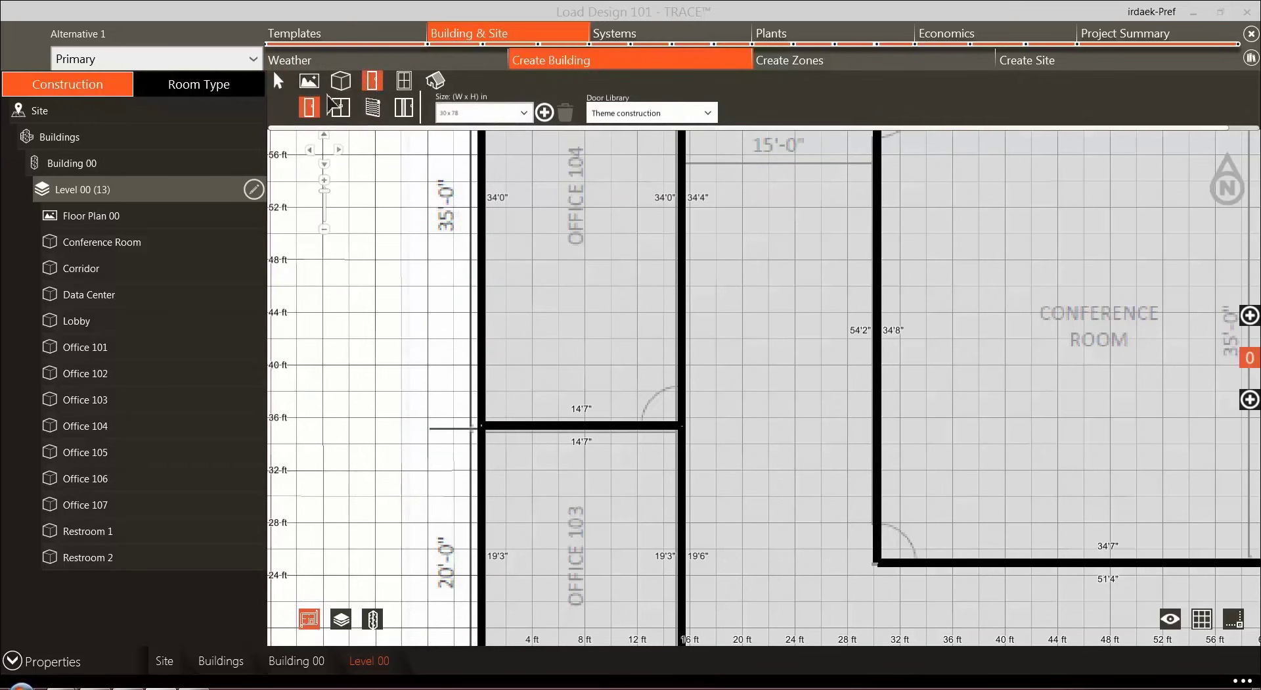
pyautogui.click(545, 113)
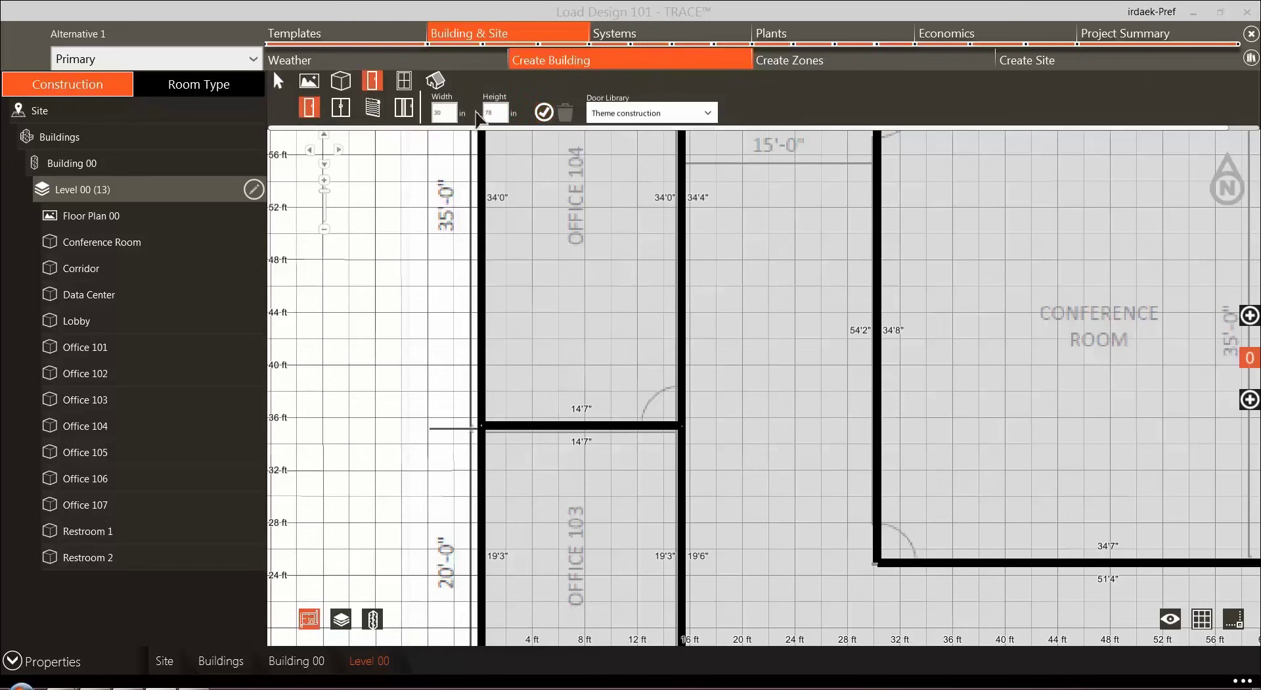
pyautogui.click(341, 106)
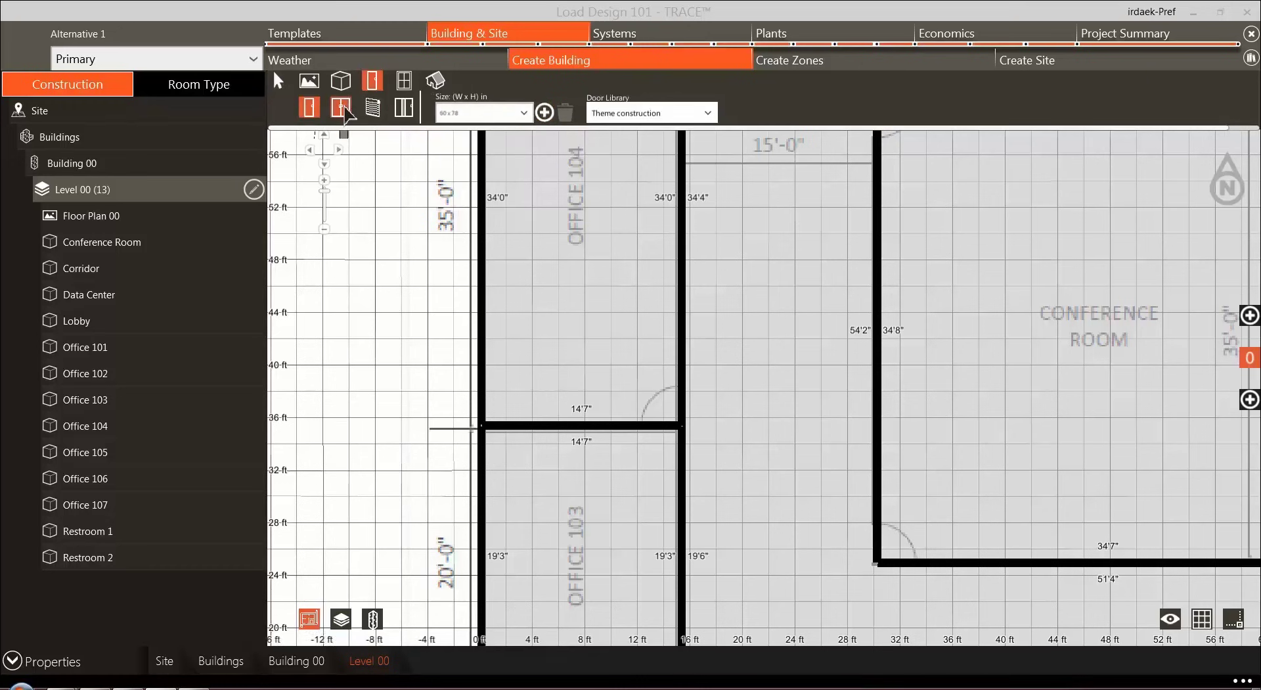
pyautogui.click(545, 113)
pyautogui.scroll(-5, 839, 494)
pyautogui.hscroll(5, 839, 494)
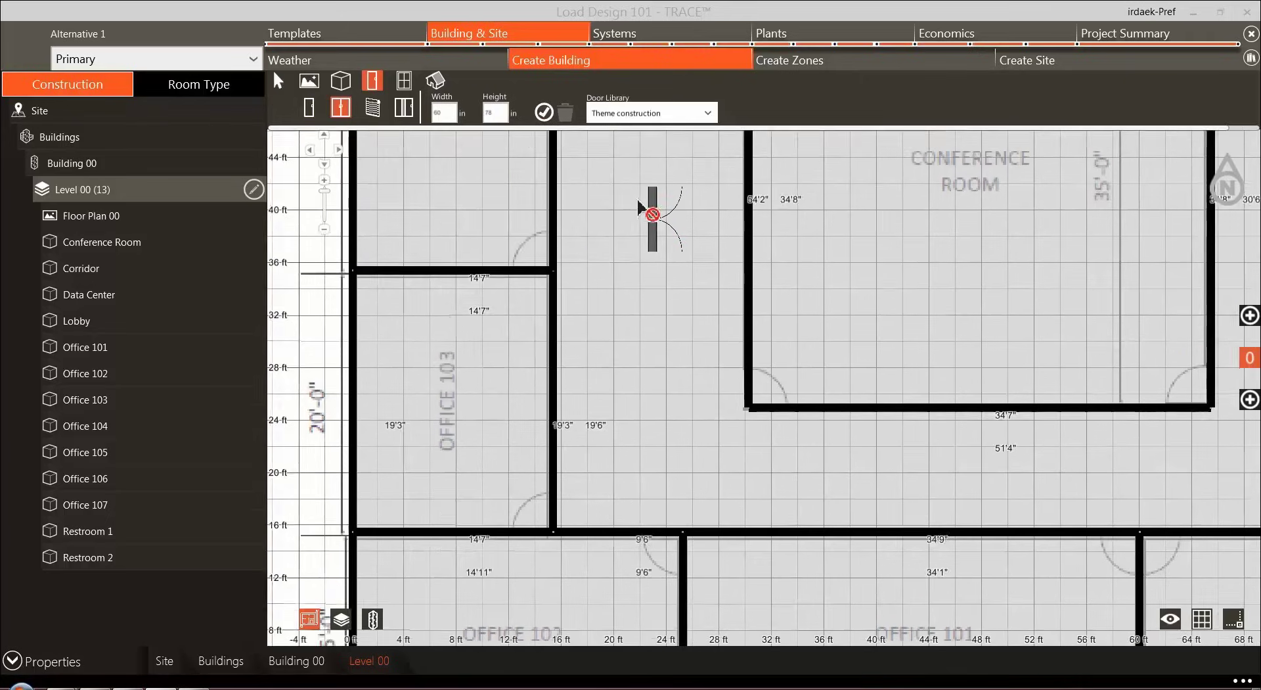
pyautogui.scroll(-3, 1183, 563)
pyautogui.hscroll(3, 1183, 563)
pyautogui.scroll(-3, 788, 305)
pyautogui.hscroll(3, 789, 304)
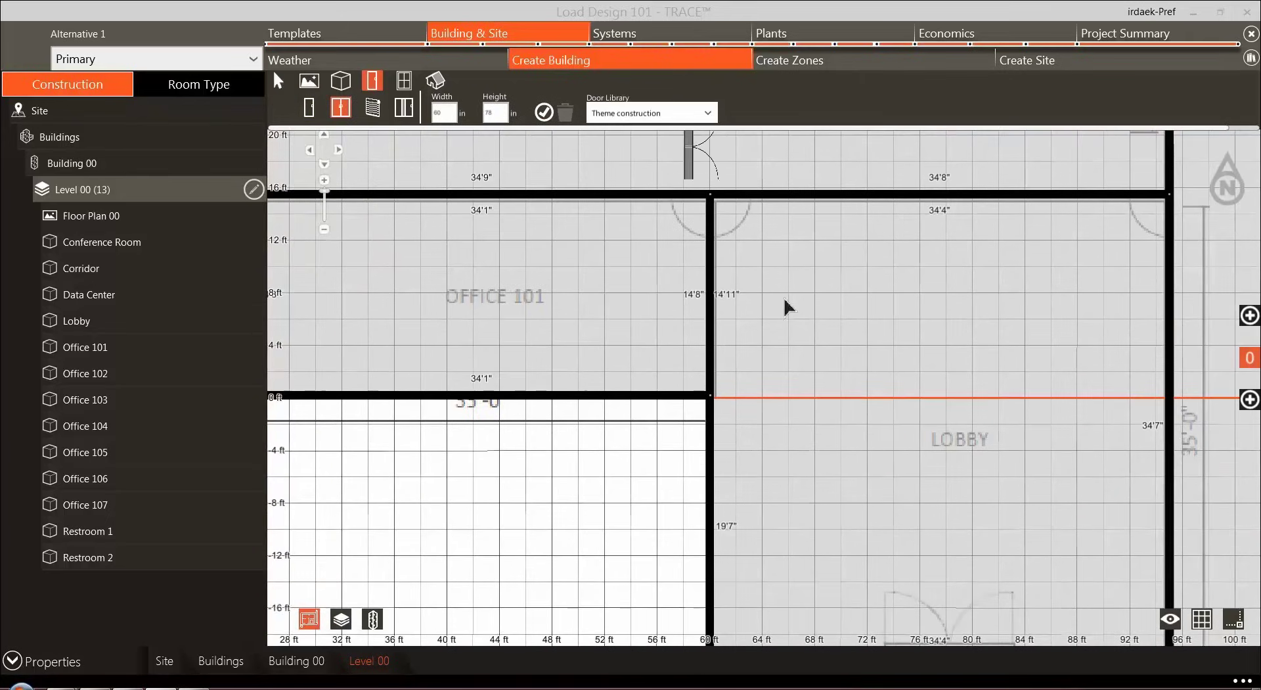
pyautogui.scroll(-2, 963, 563)
pyautogui.scroll(-3, 925, 322)
pyautogui.hscroll(2, 925, 322)
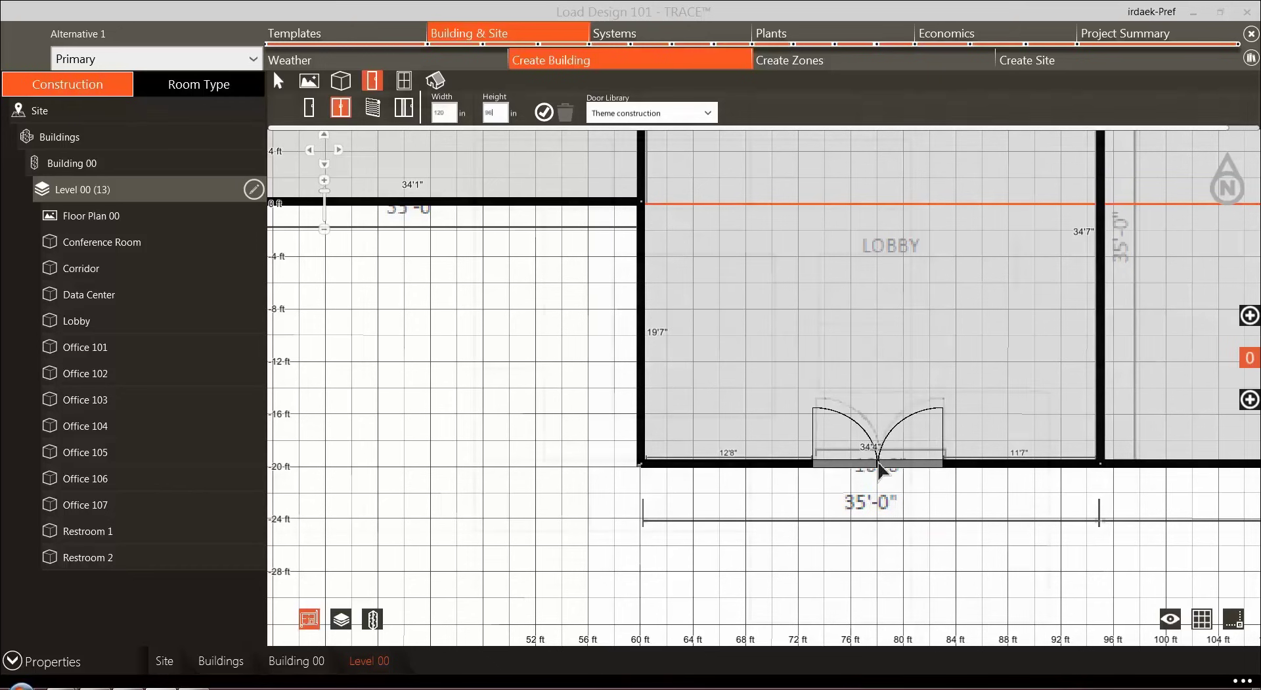
# Examine the single-window size presets and custom size fields, and the multiple-window quantity and spacing options
pyautogui.click(404, 81)
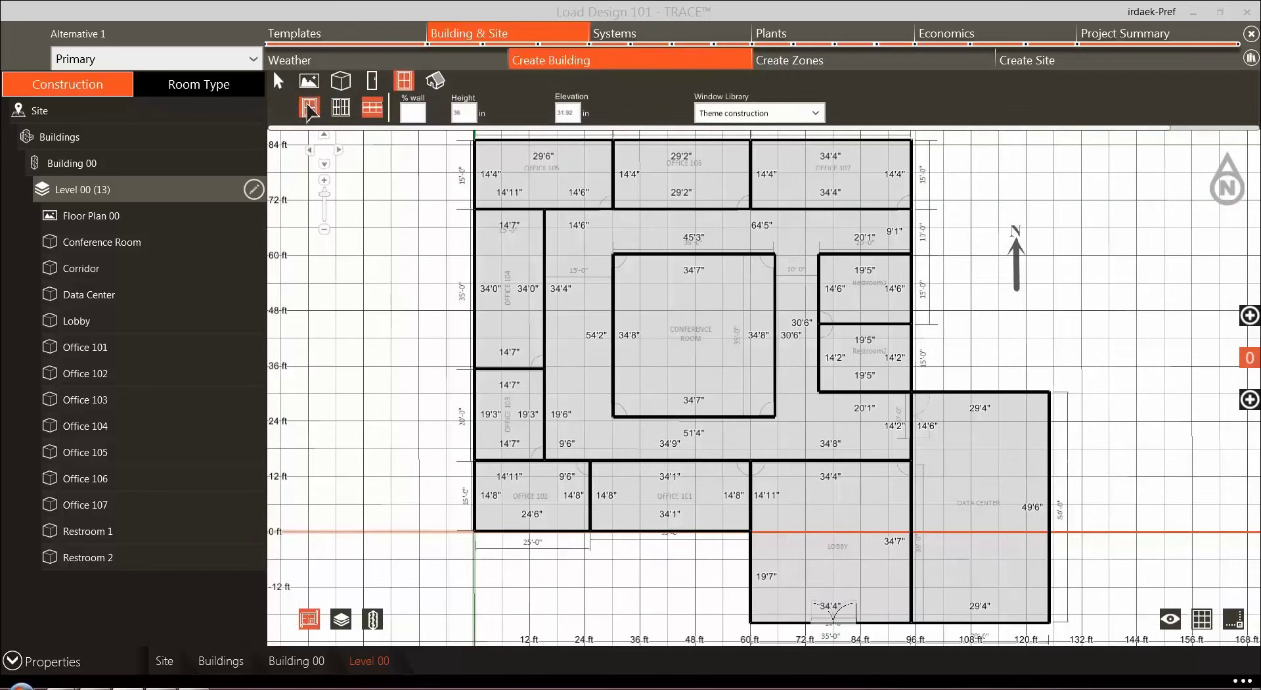
pyautogui.click(309, 107)
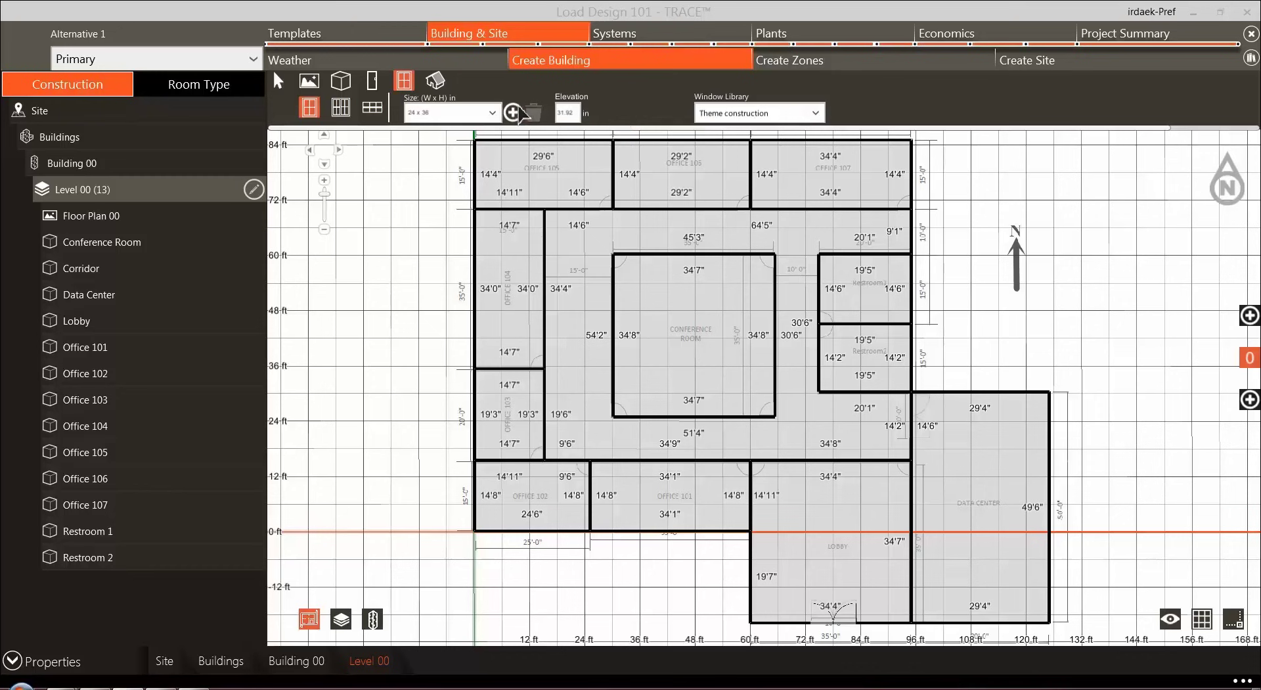
pyautogui.click(492, 115)
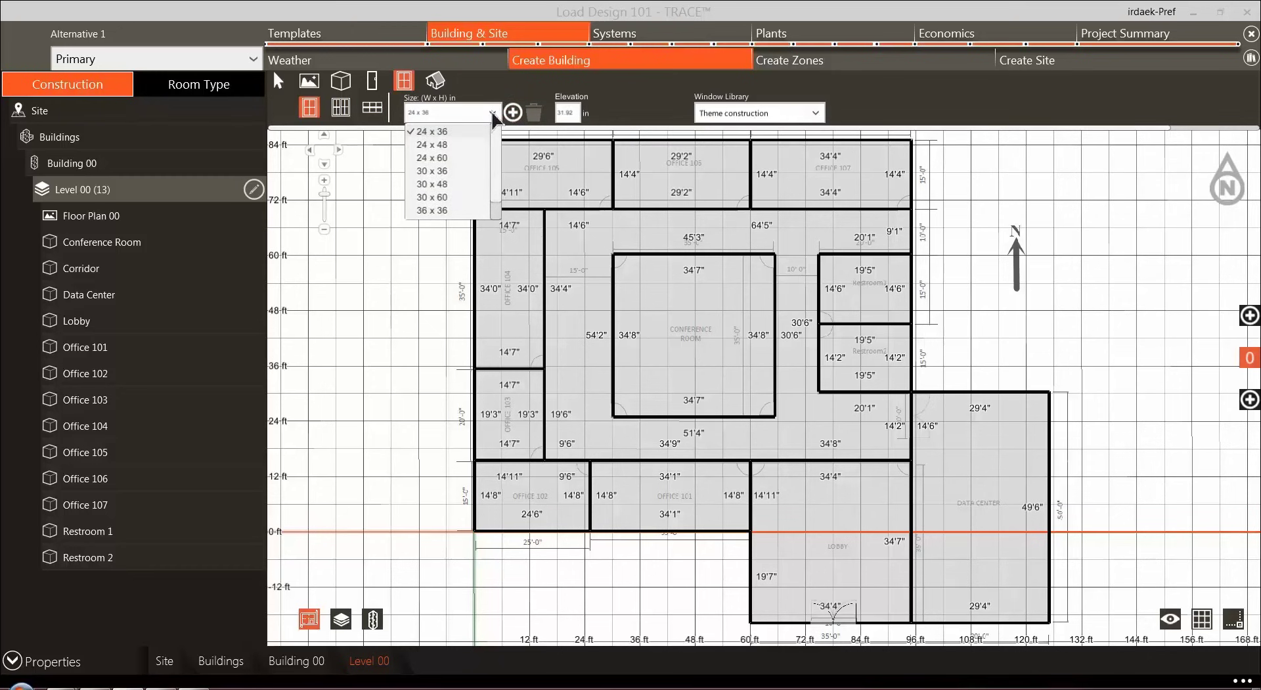
pyautogui.click(493, 115)
pyautogui.click(513, 113)
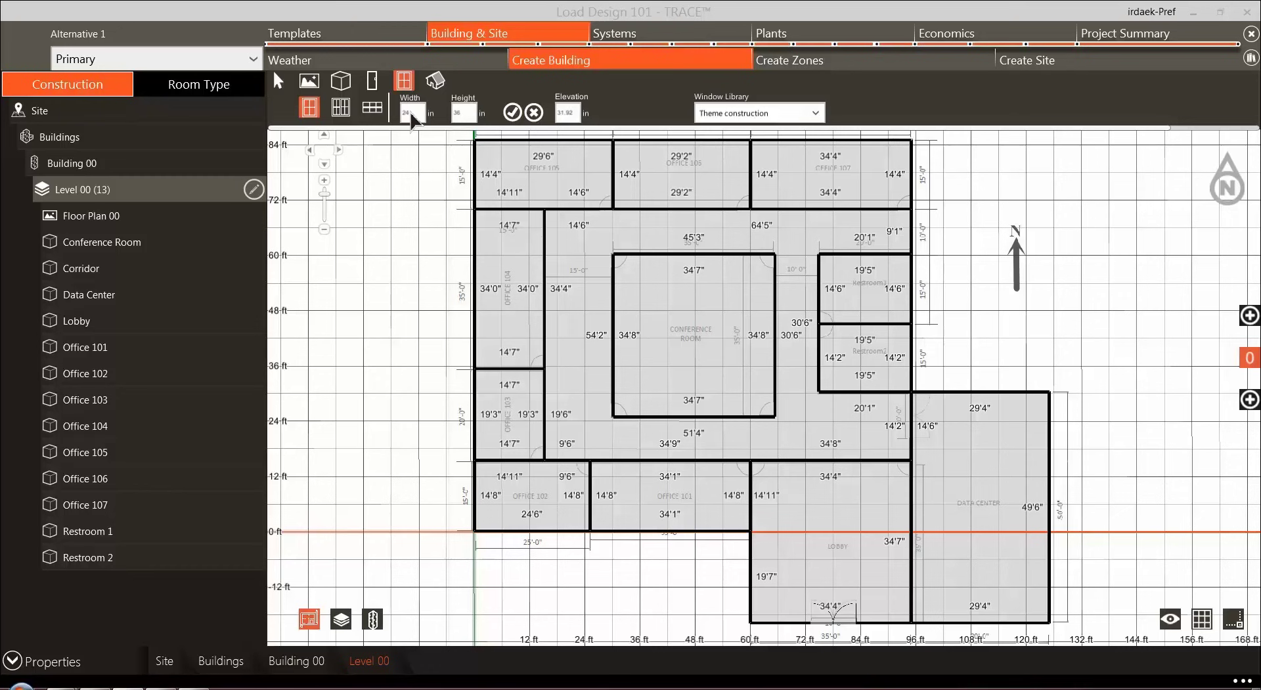
pyautogui.click(341, 109)
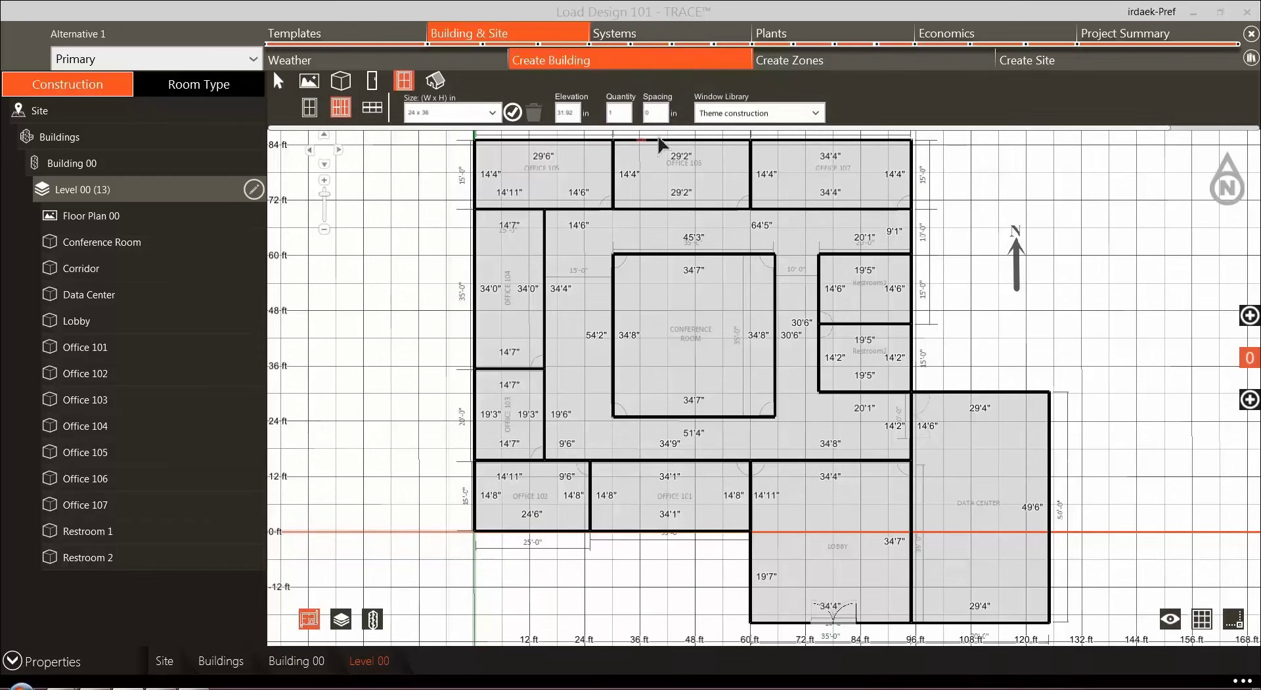
# Add windows covering 30% of the wall to the south exterior walls of Office 102, Office 101 and the Lobby
pyautogui.click(372, 112)
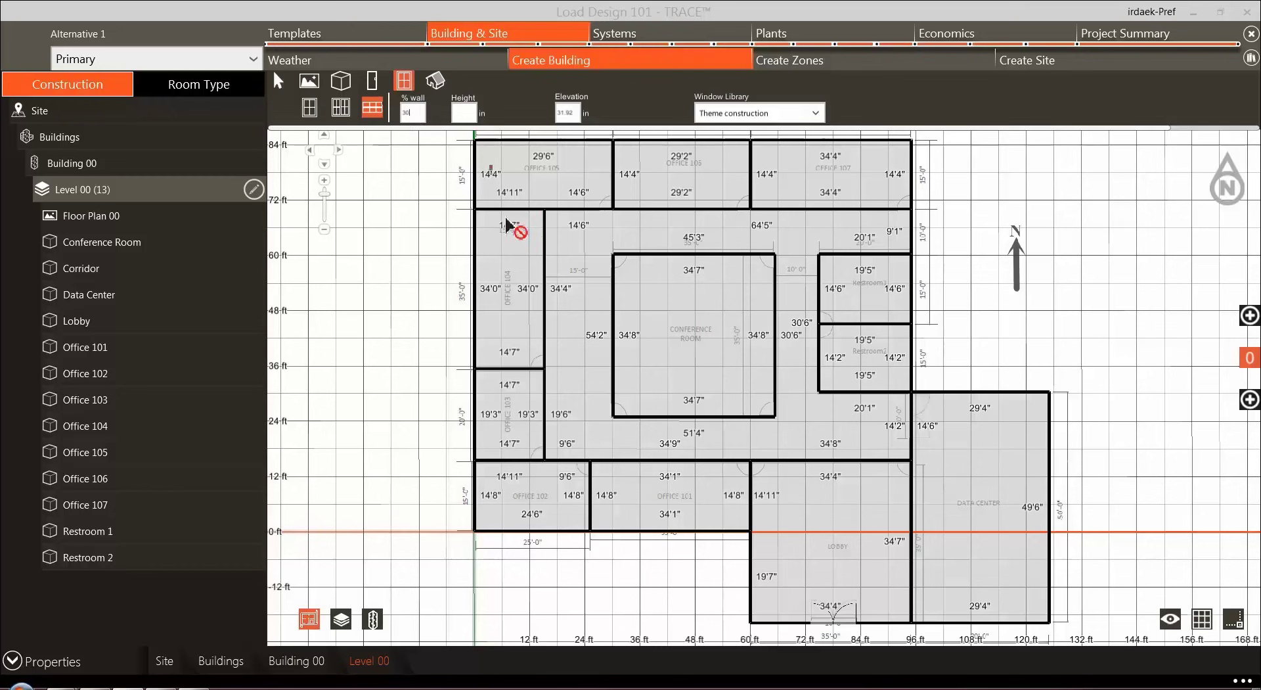
pyautogui.click(533, 534)
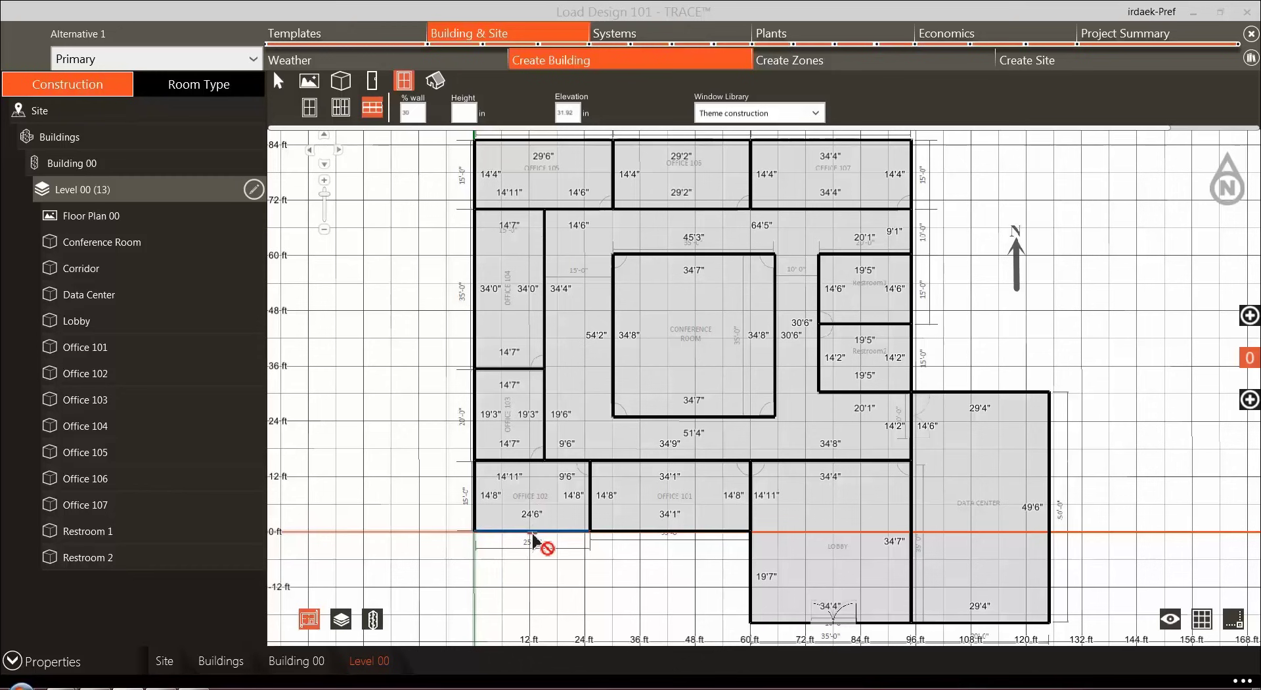
pyautogui.click(643, 534)
pyautogui.click(797, 621)
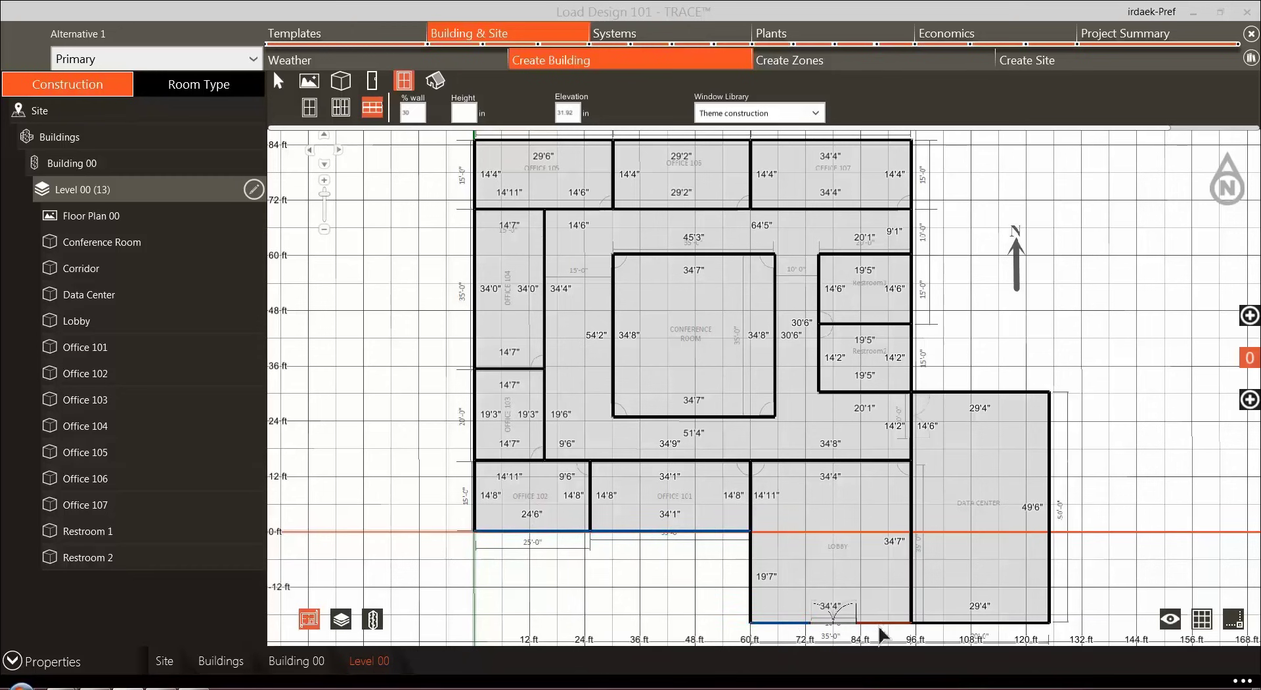
# Add 30% wall windows to the west exterior walls of Office 103, Office 104 and Office 105
pyautogui.click(476, 419)
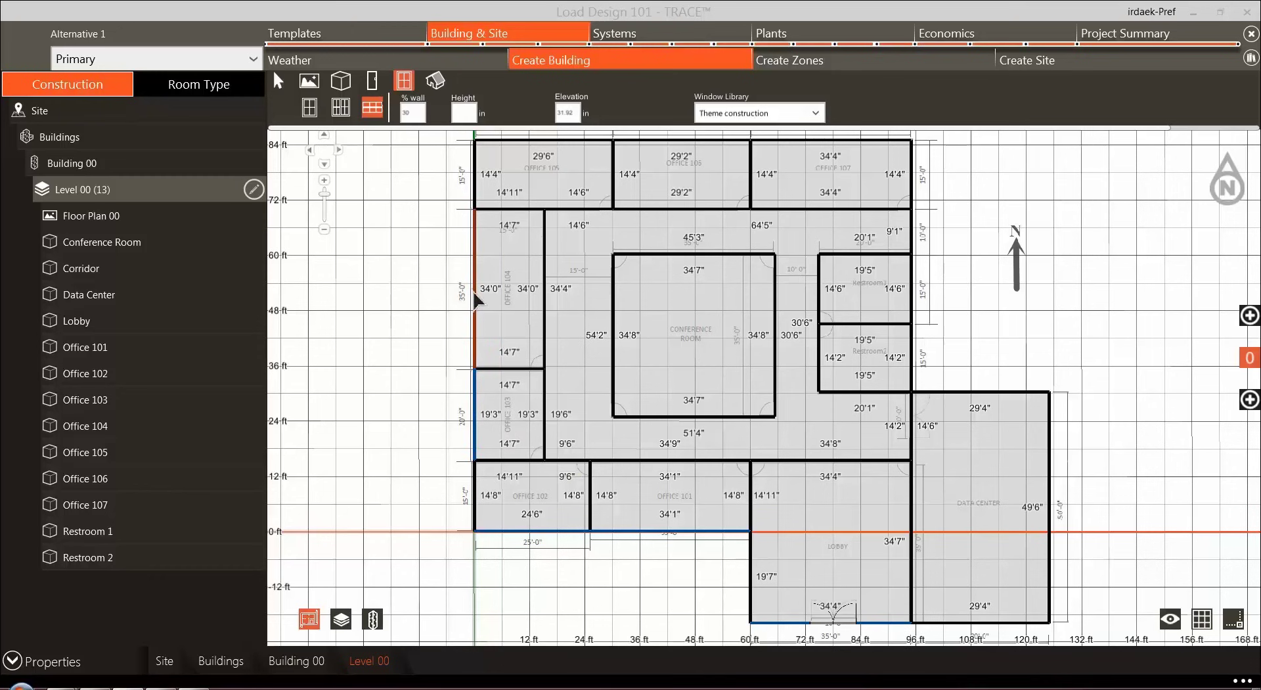
pyautogui.click(475, 301)
pyautogui.click(476, 184)
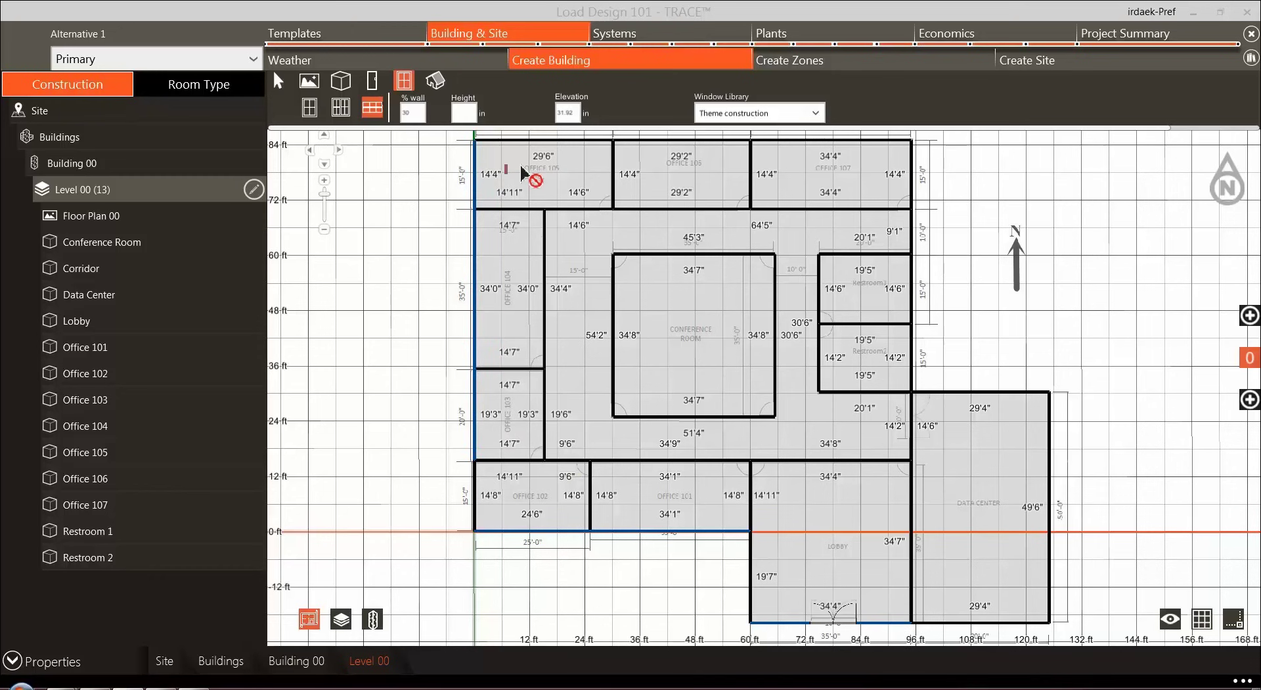
# Add 30% wall windows to the north walls of Offices 105, 106 and 107 and the east walls of Office 107 and the Corridor
pyautogui.click(555, 149)
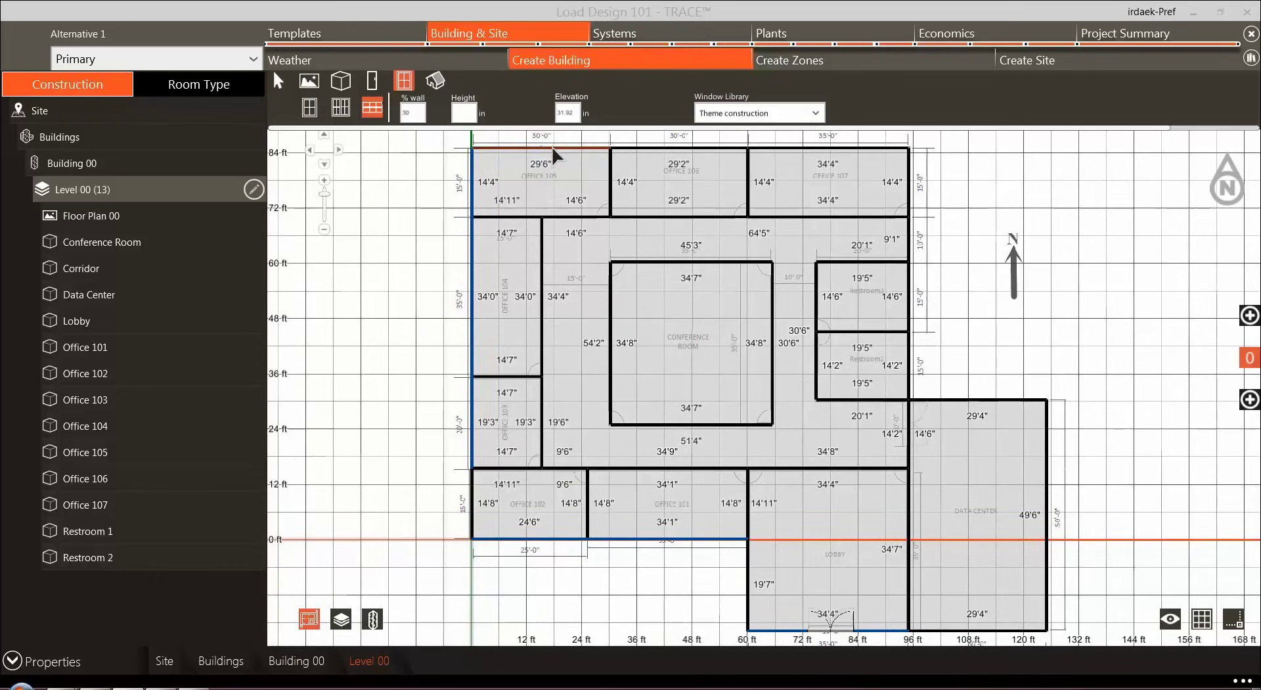
pyautogui.click(681, 150)
pyautogui.click(838, 151)
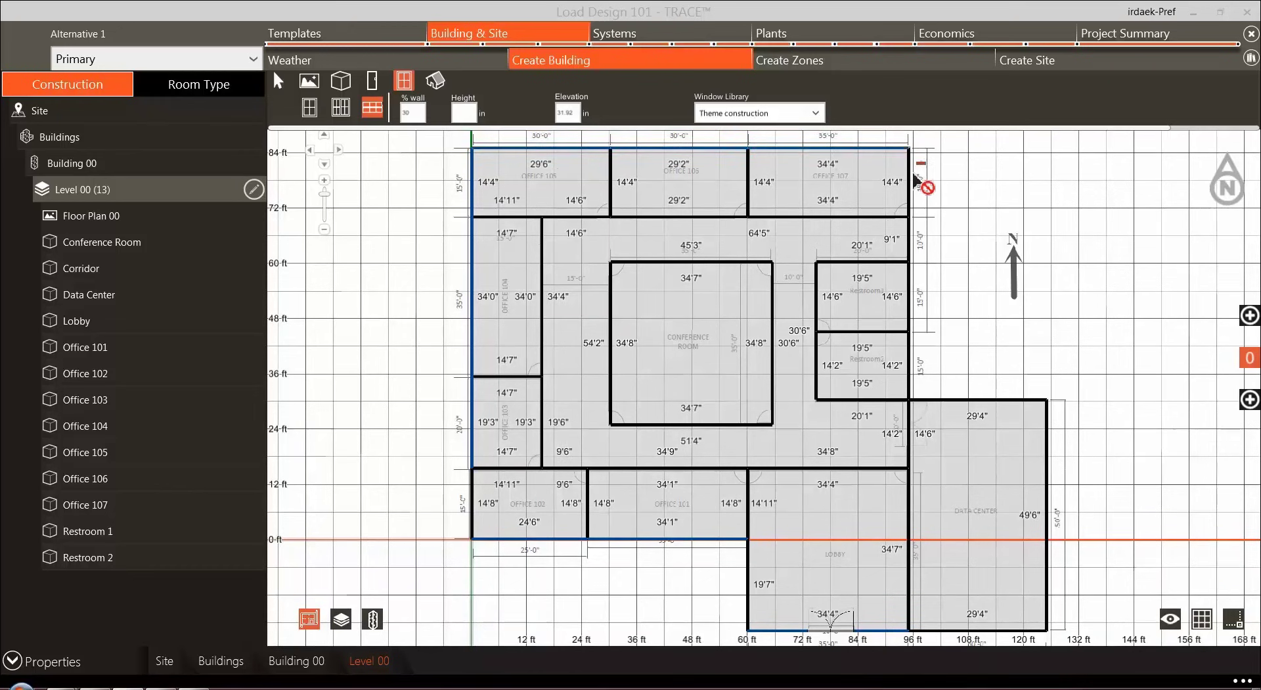
pyautogui.click(911, 188)
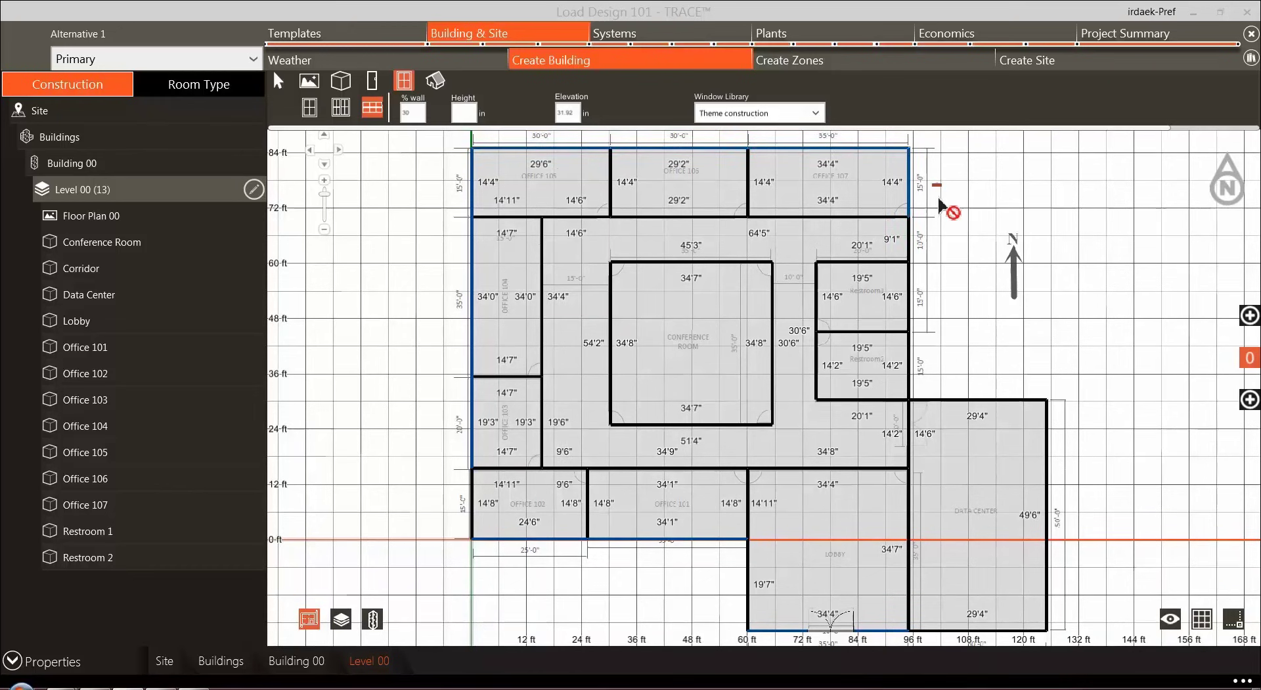
pyautogui.click(912, 245)
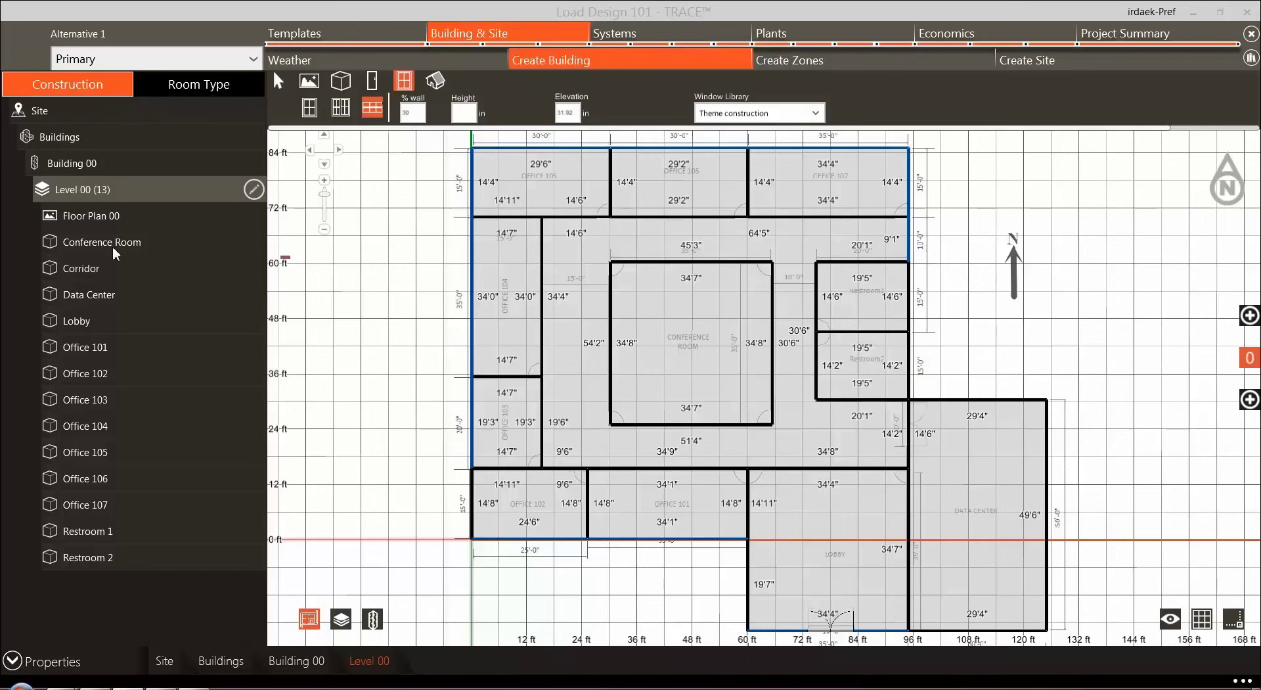
# Review the construction properties of the Conference Room's slab and its four interior walls
pyautogui.click(89, 242)
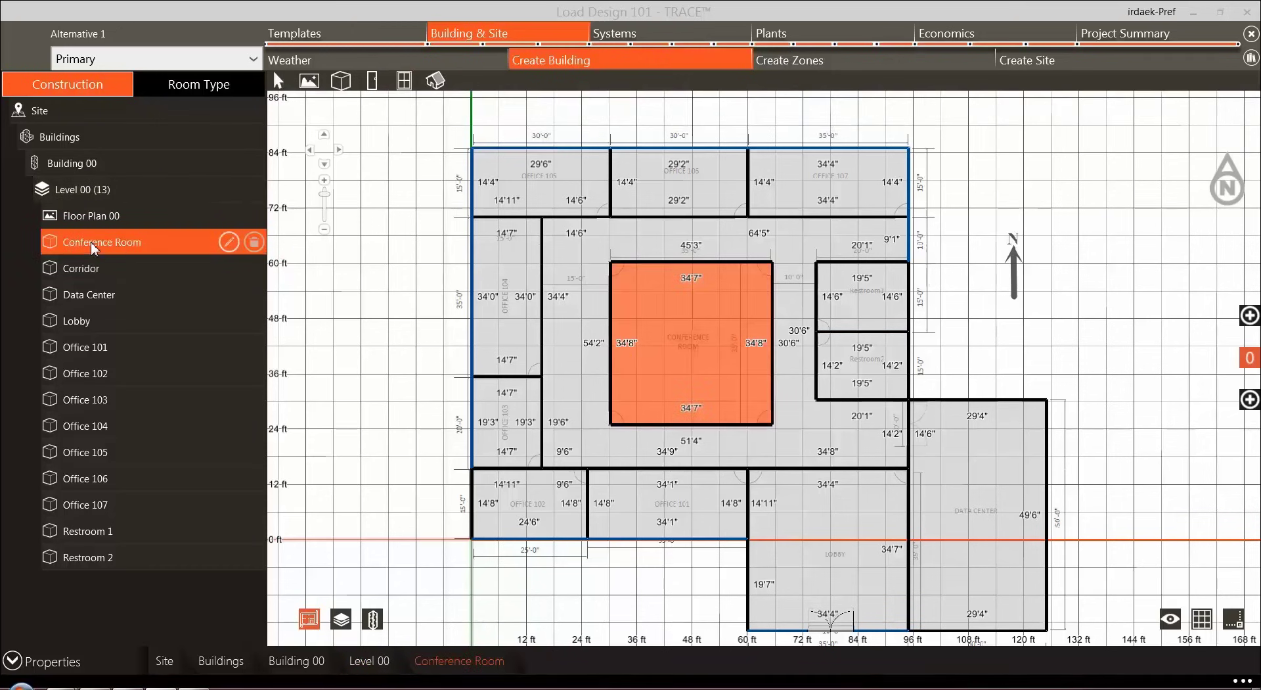
pyautogui.click(234, 244)
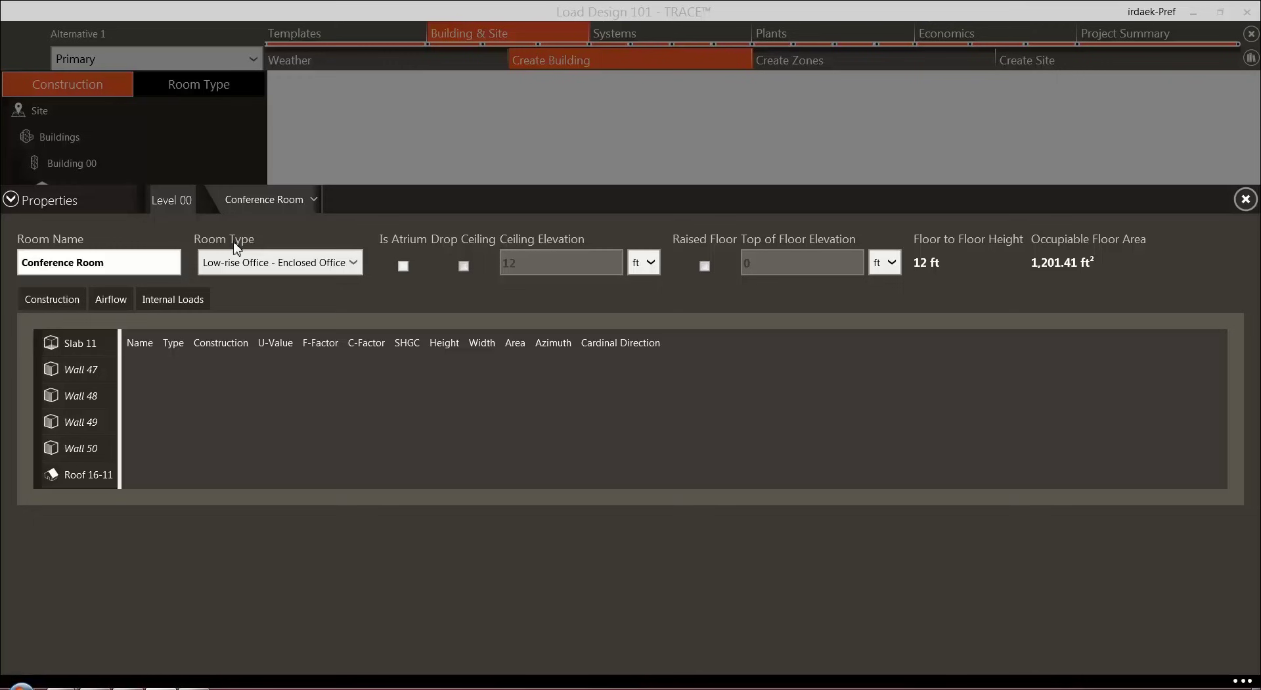
pyautogui.click(68, 343)
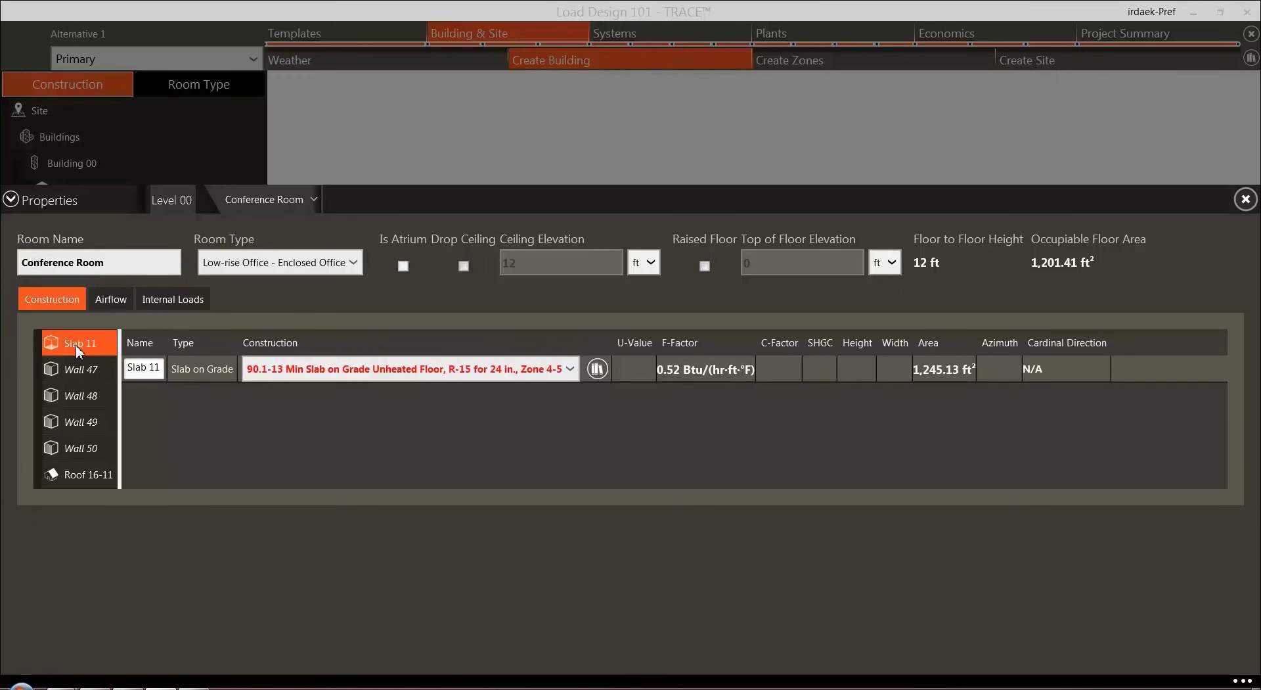
pyautogui.click(73, 372)
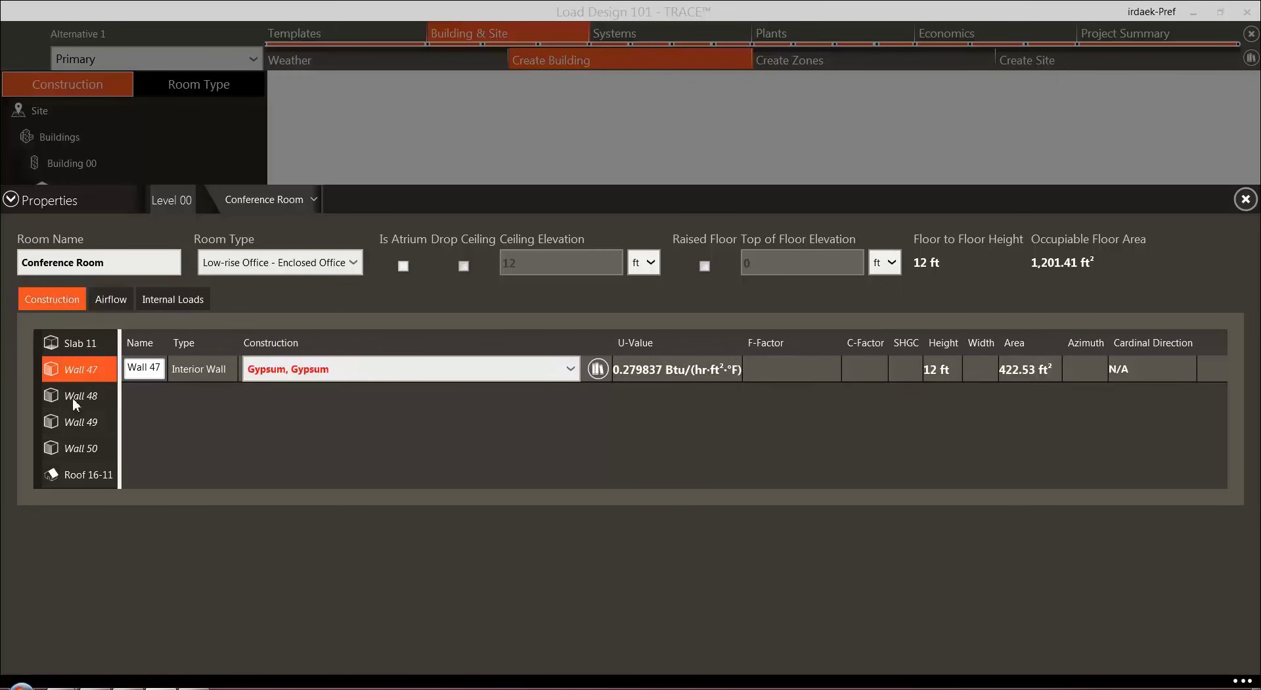
pyautogui.click(72, 397)
pyautogui.click(69, 424)
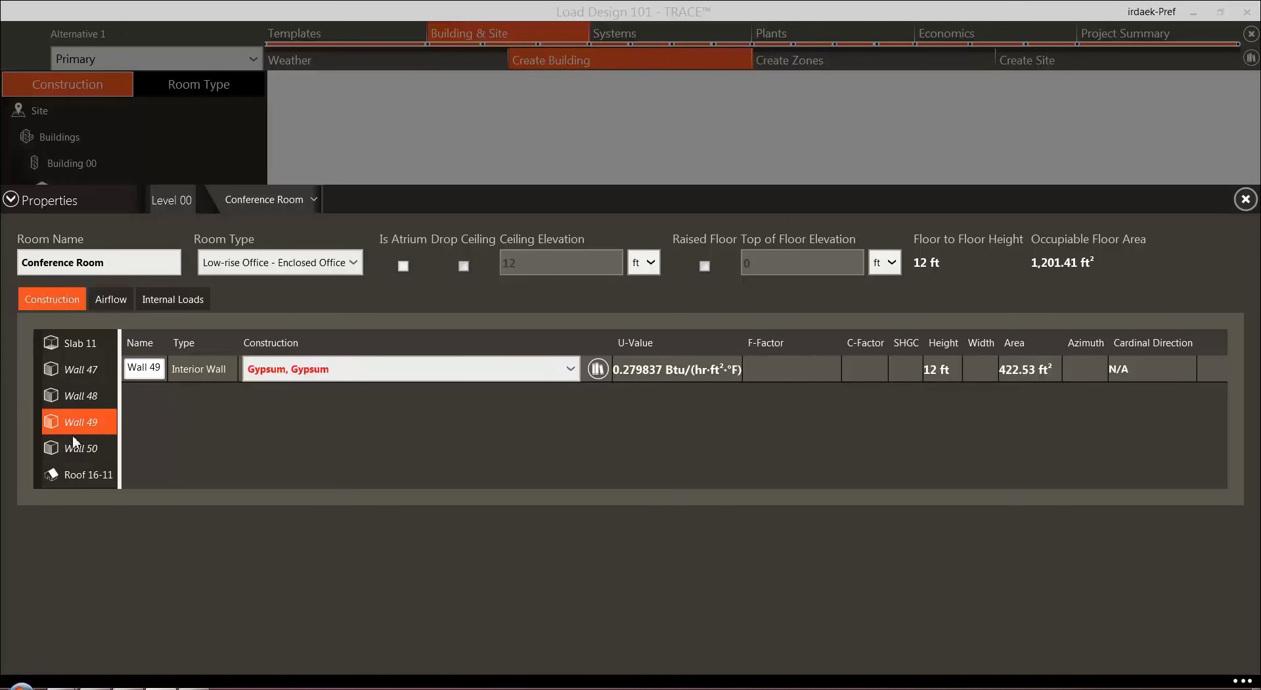
pyautogui.click(76, 451)
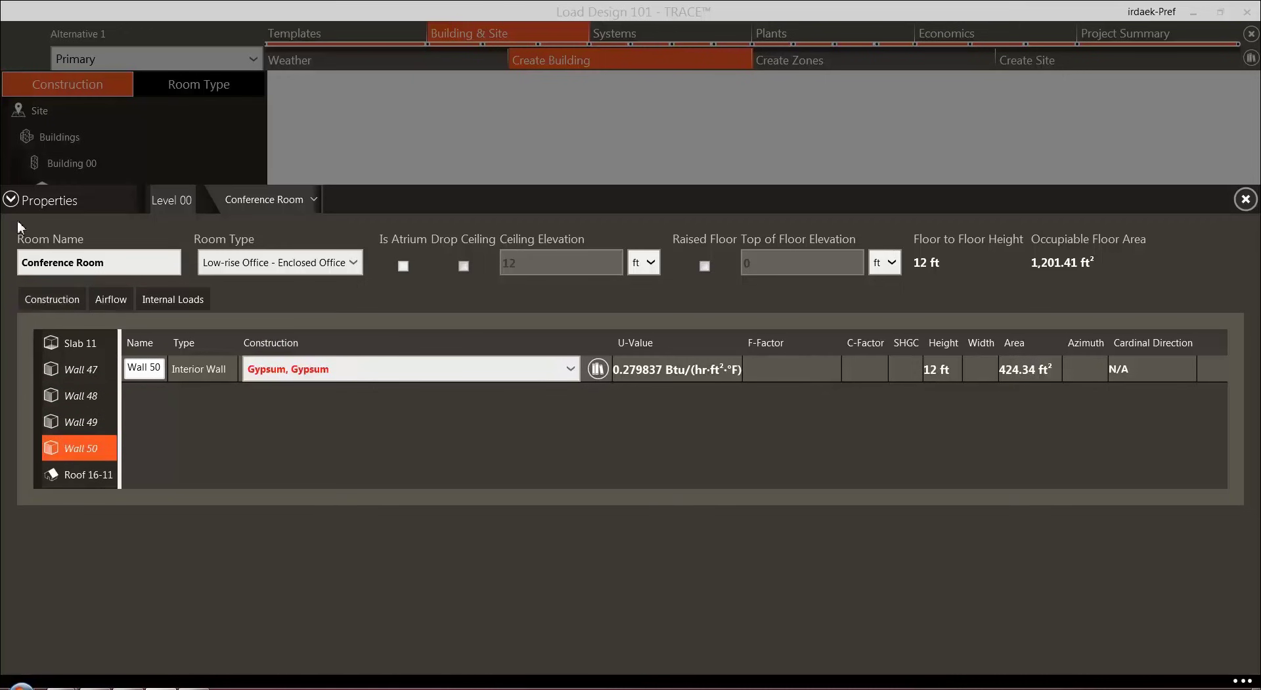
# Inspect Level 00 in 3D, orbiting the open-roof model to see its rooms, doors and windows from several sides
pyautogui.click(11, 200)
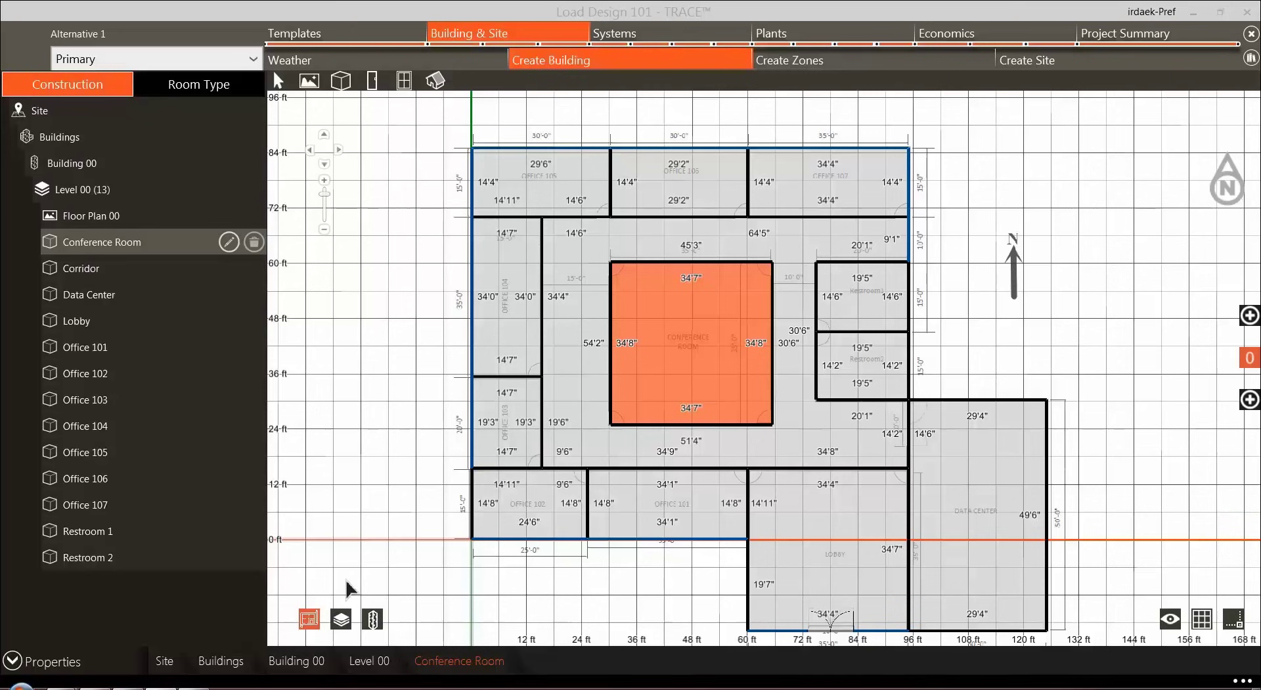
pyautogui.click(373, 620)
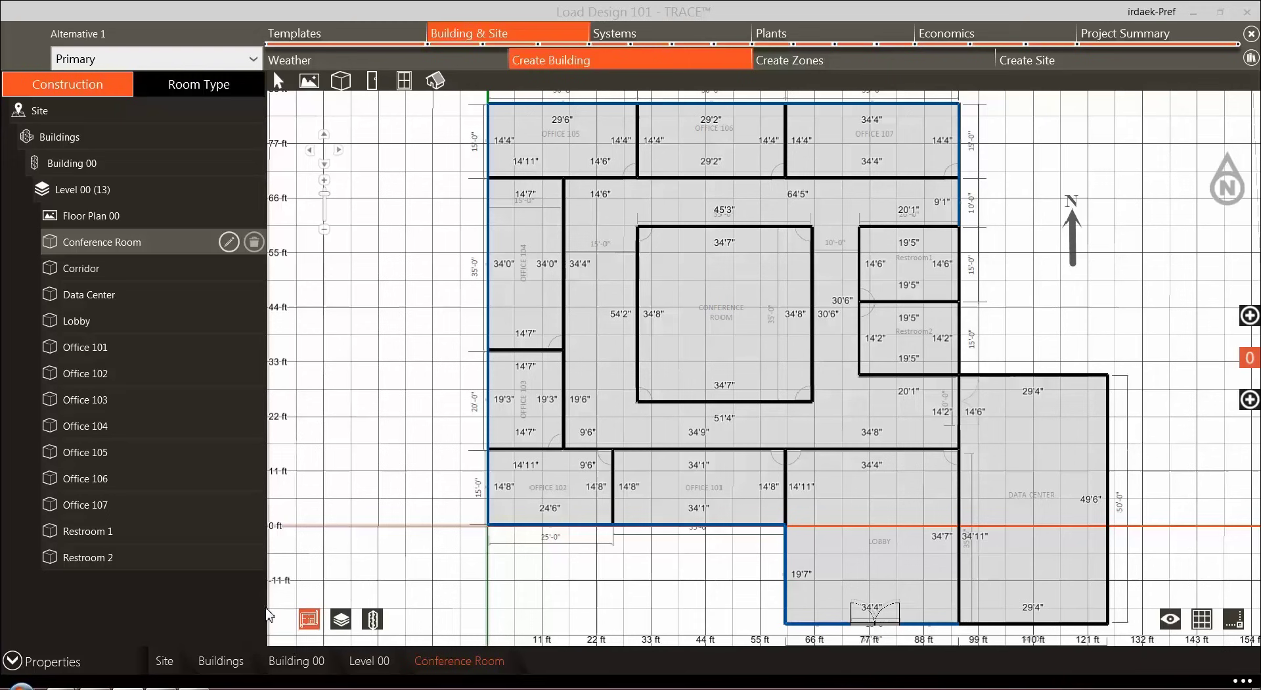
pyautogui.click(341, 620)
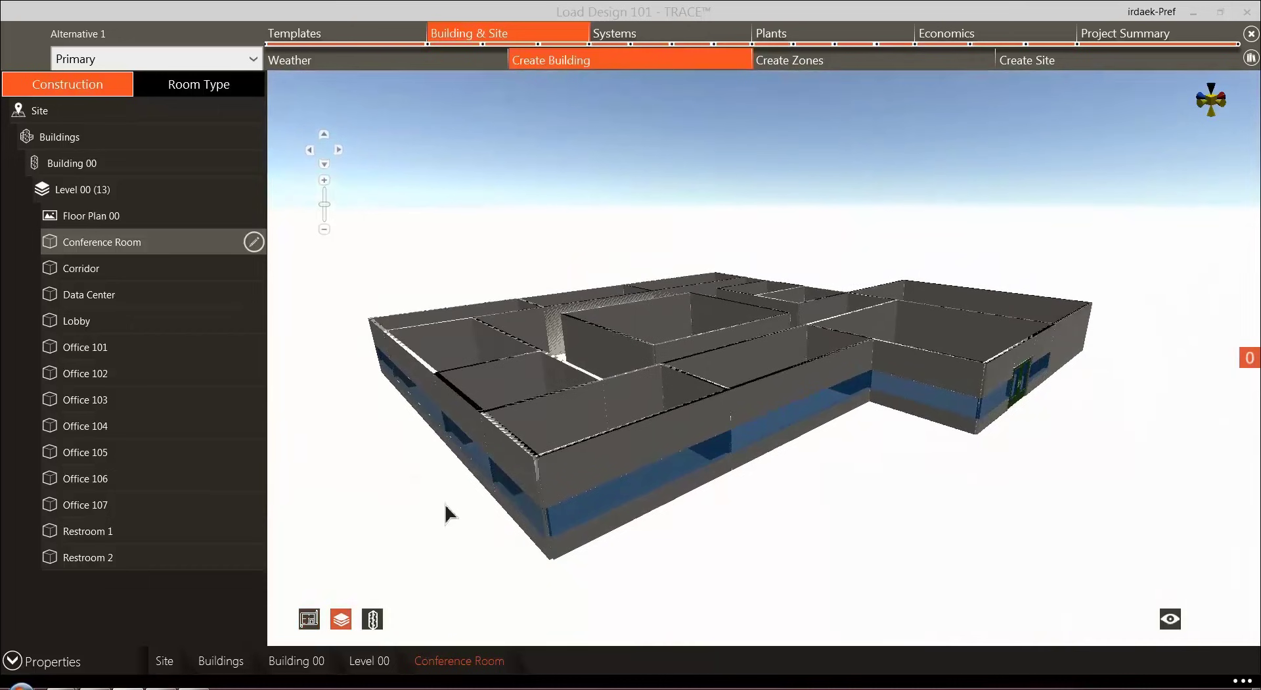
pyautogui.moveTo(451, 506); pyautogui.dragTo(1058, 566)
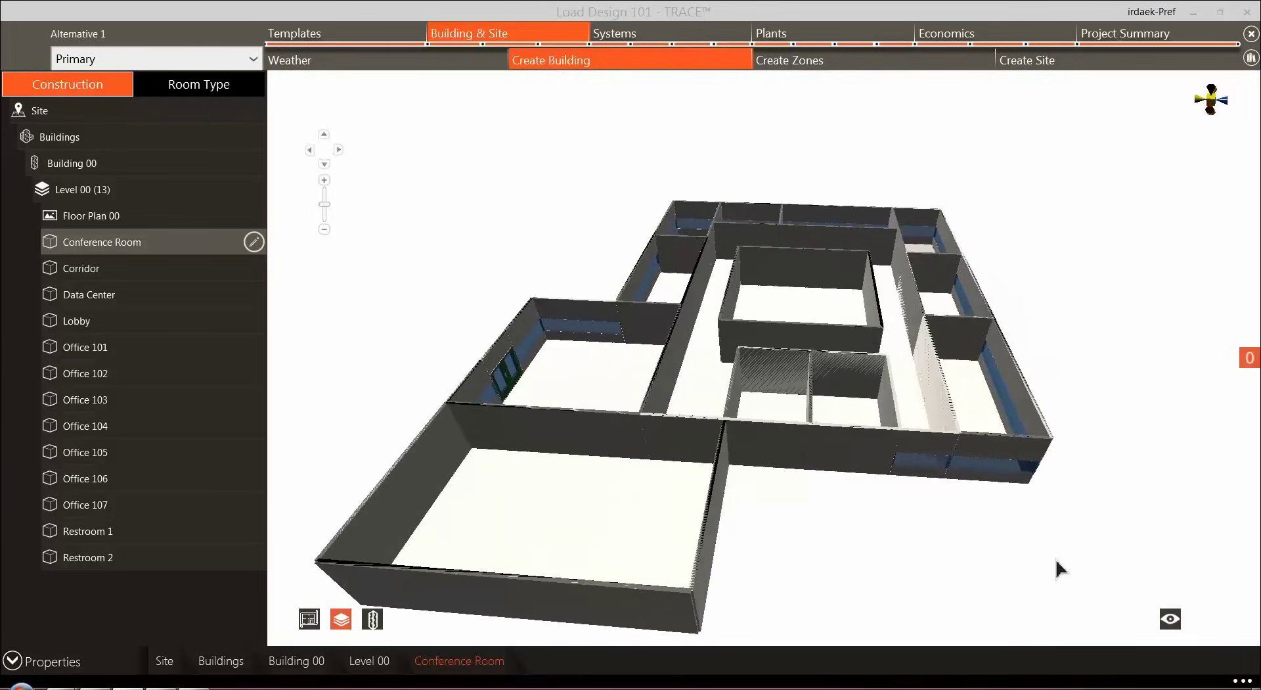
# Inspect the complete building with its roof in 3D from several sides and return to the full floor plan
pyautogui.click(372, 619)
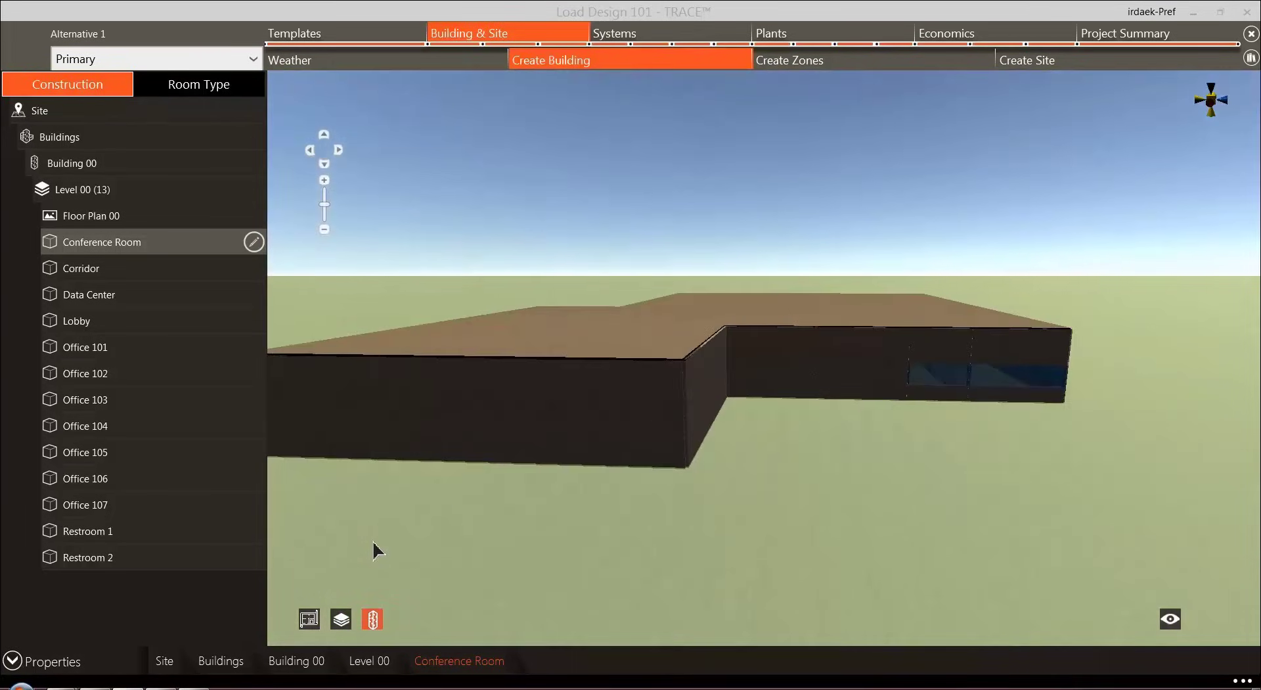
pyautogui.moveTo(353, 526); pyautogui.dragTo(870, 525)
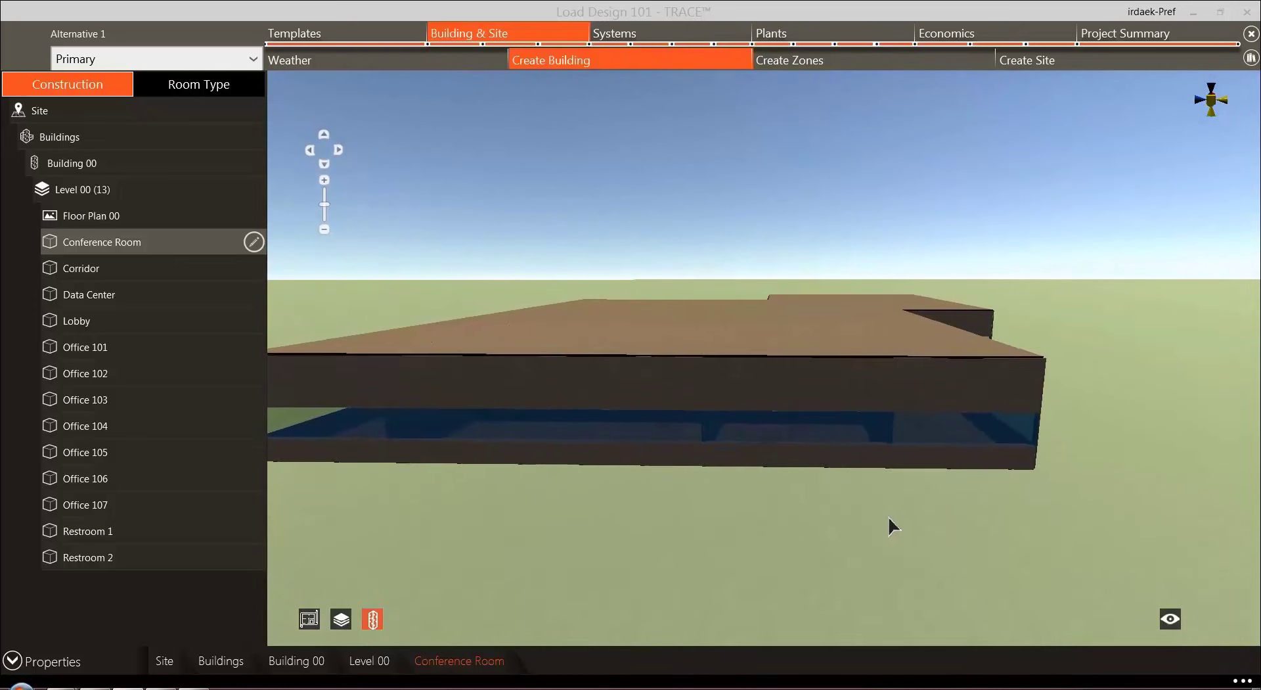
pyautogui.moveTo(1011, 510); pyautogui.dragTo(693, 563)
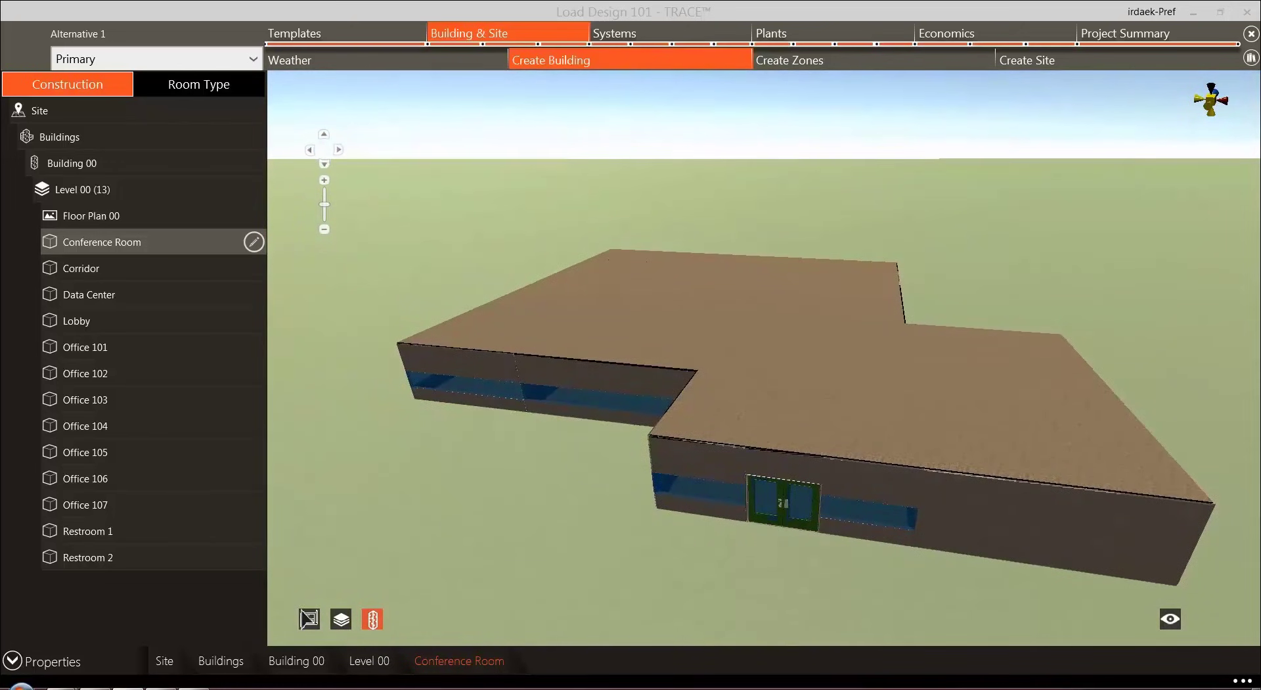
pyautogui.click(309, 619)
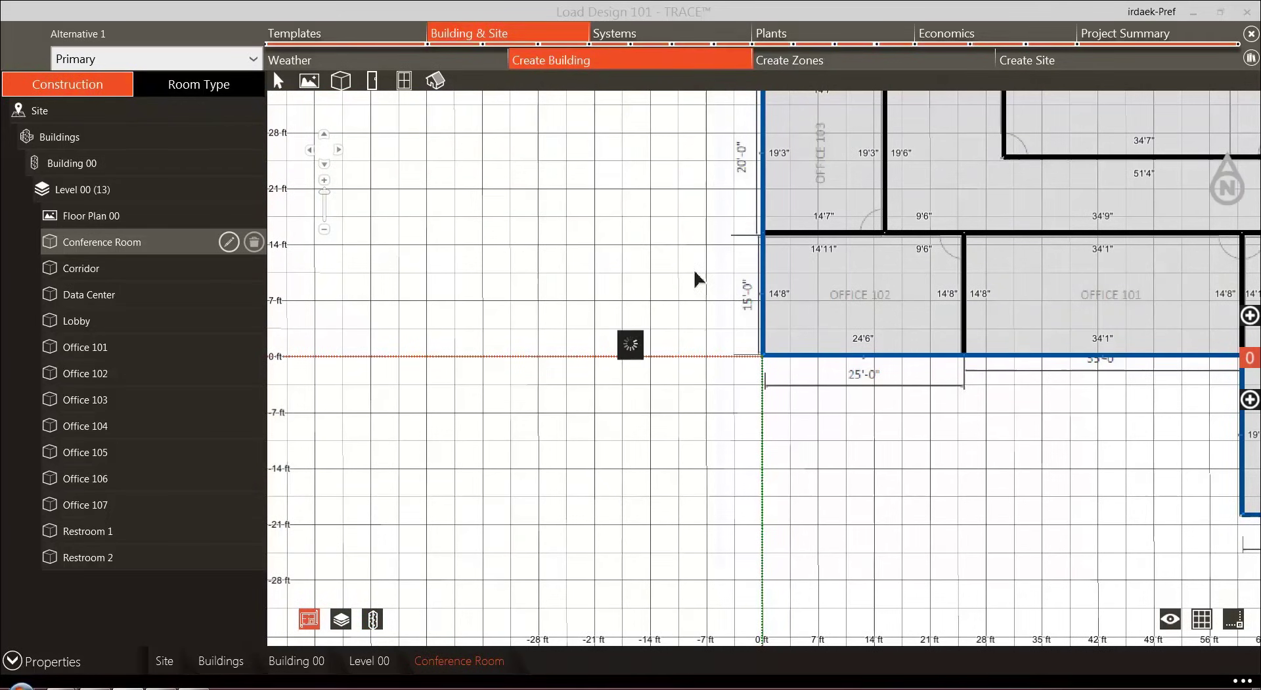
pyautogui.scroll(-5, 697, 277)
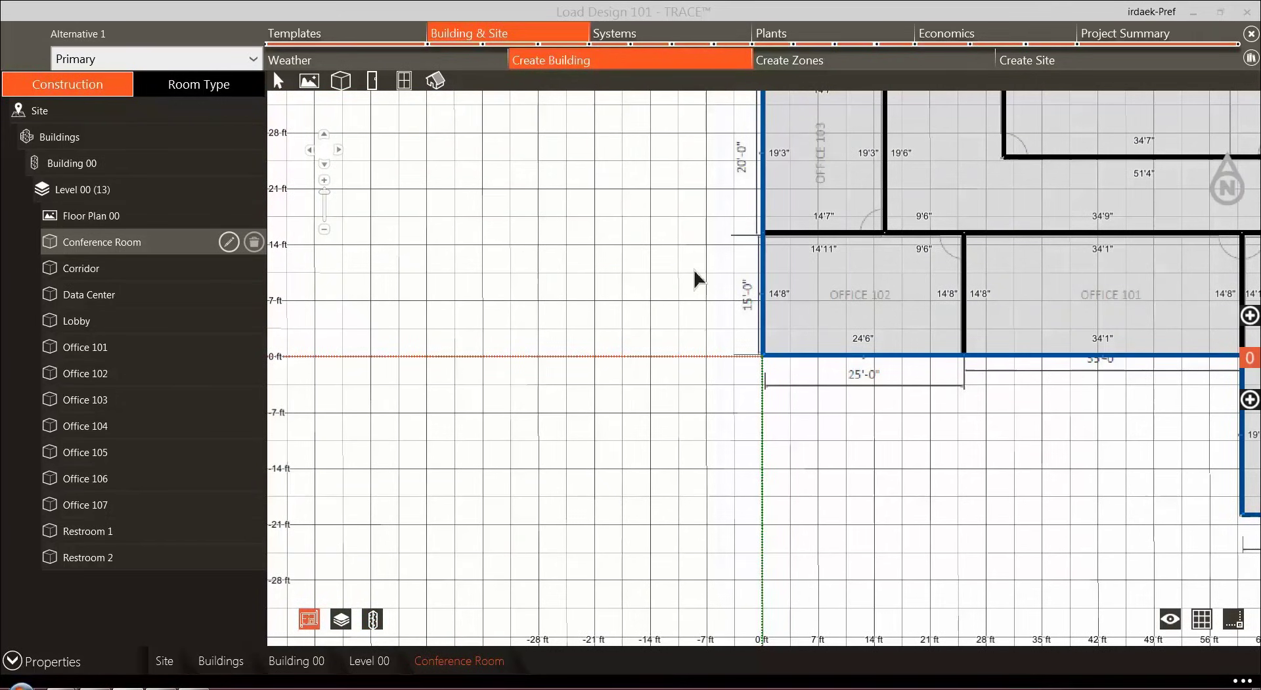
pyautogui.moveTo(583, 439); pyautogui.dragTo(451, 549)
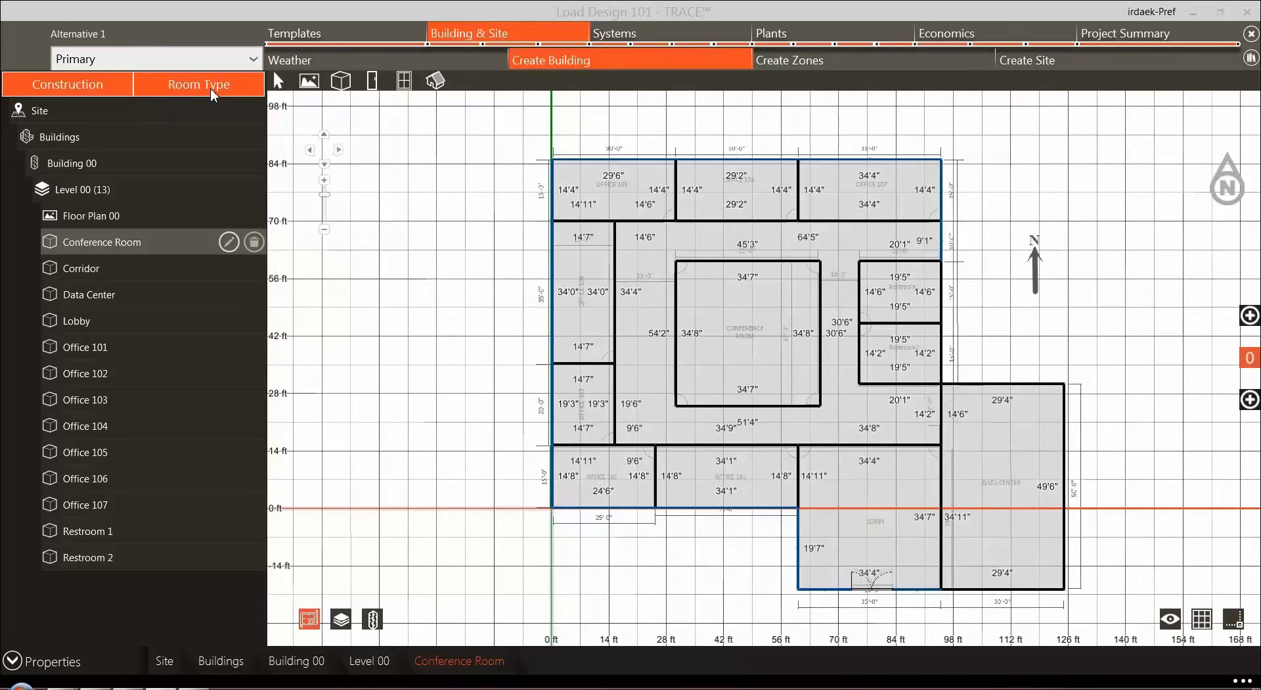
# Assign the Low-rise Office - Hallway/Corridor room type to the Corridor
pyautogui.click(213, 92)
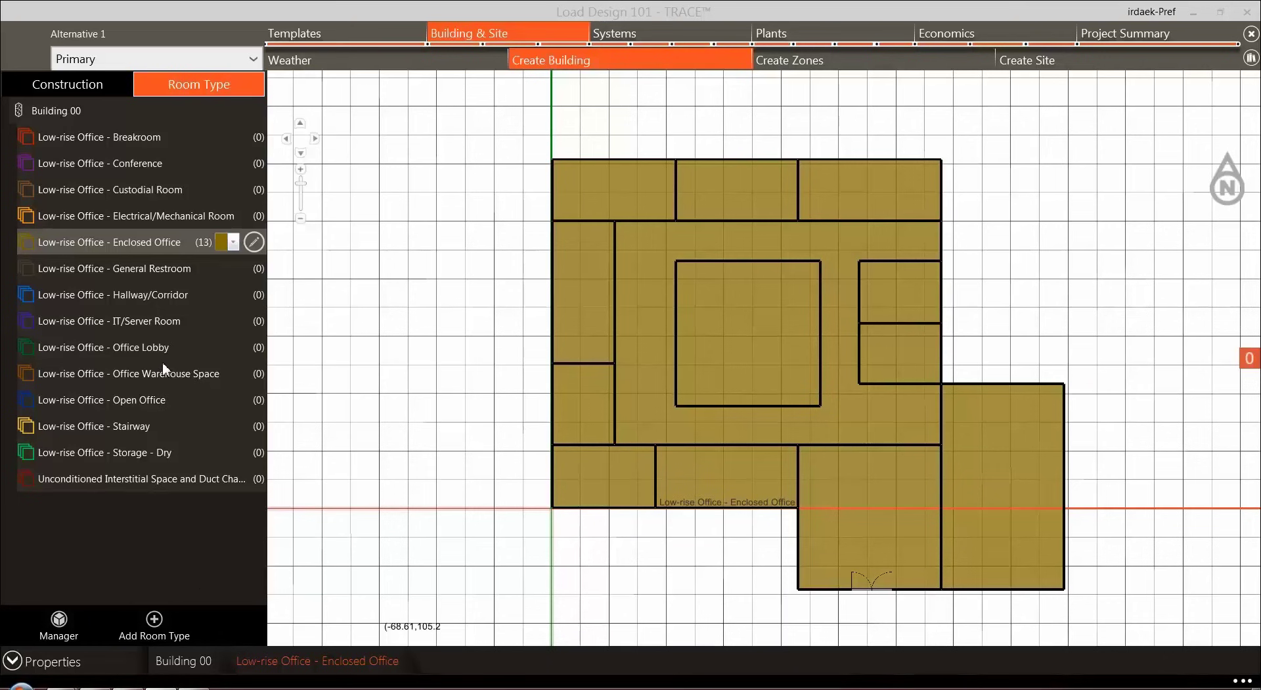
pyautogui.click(144, 294)
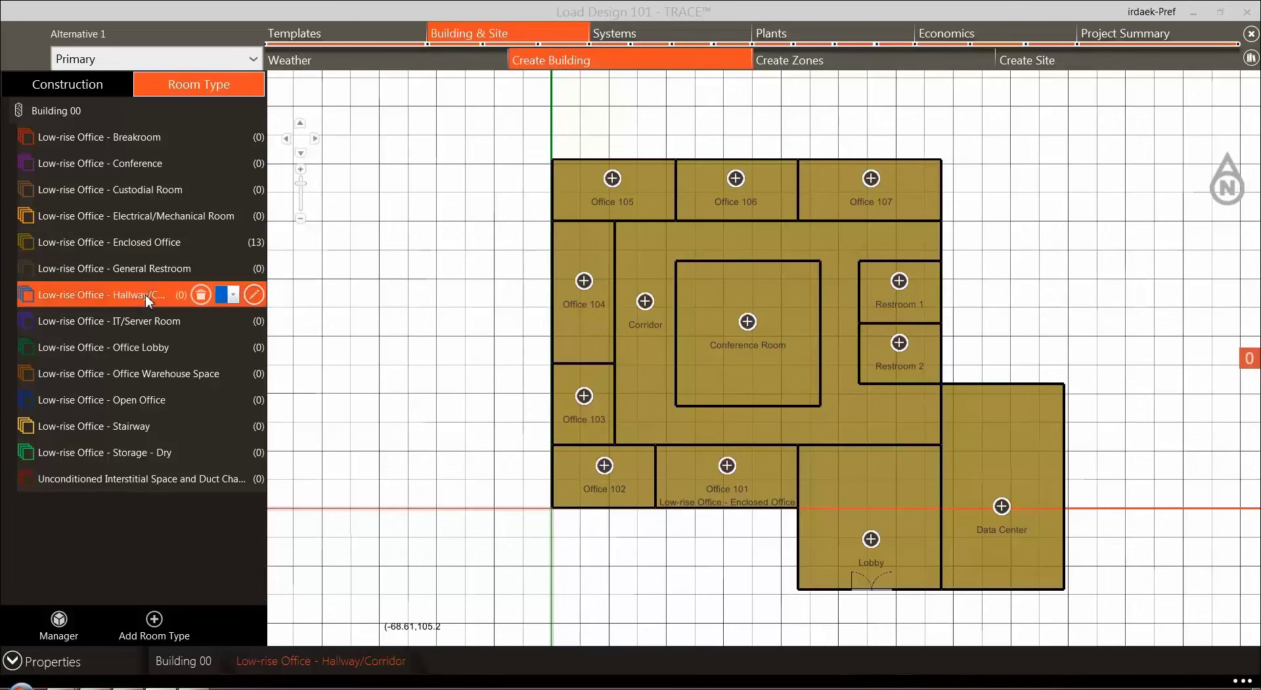
pyautogui.click(645, 301)
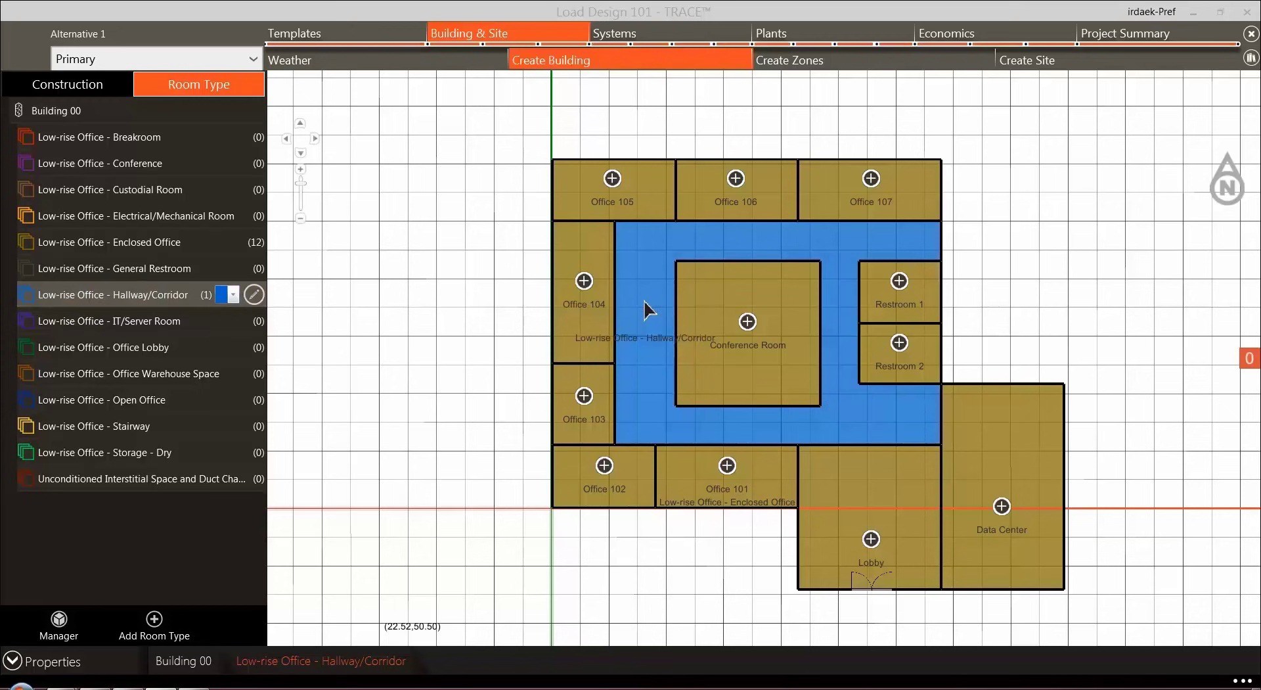
# Assign the Low-rise Office - General Restroom room type to Restroom 2 and Restroom 1 through the Room Type Manager
pyautogui.click(131, 269)
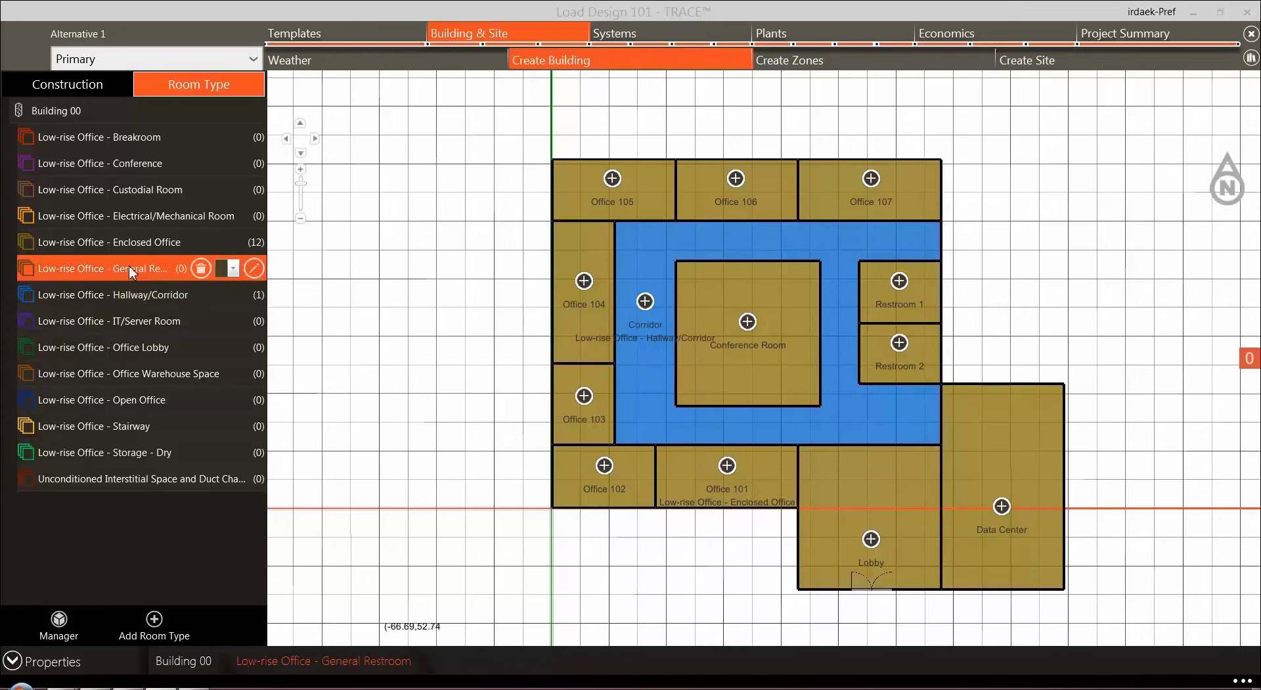
pyautogui.click(66, 623)
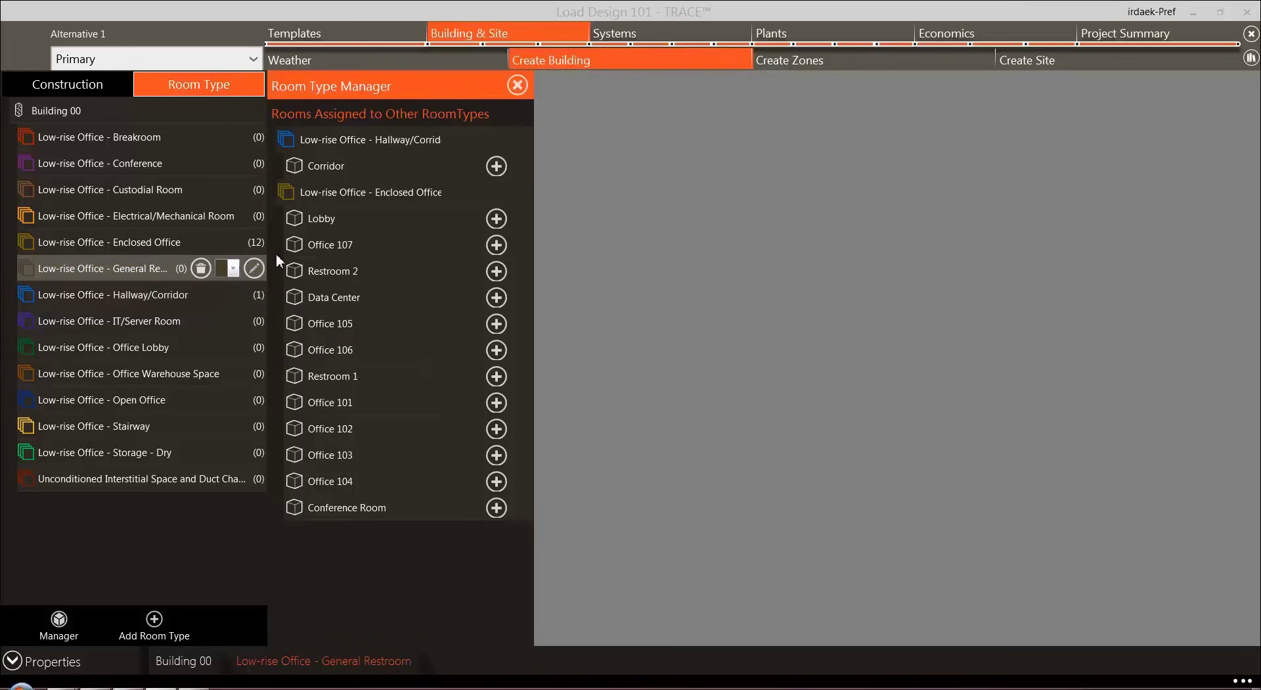
pyautogui.click(496, 271)
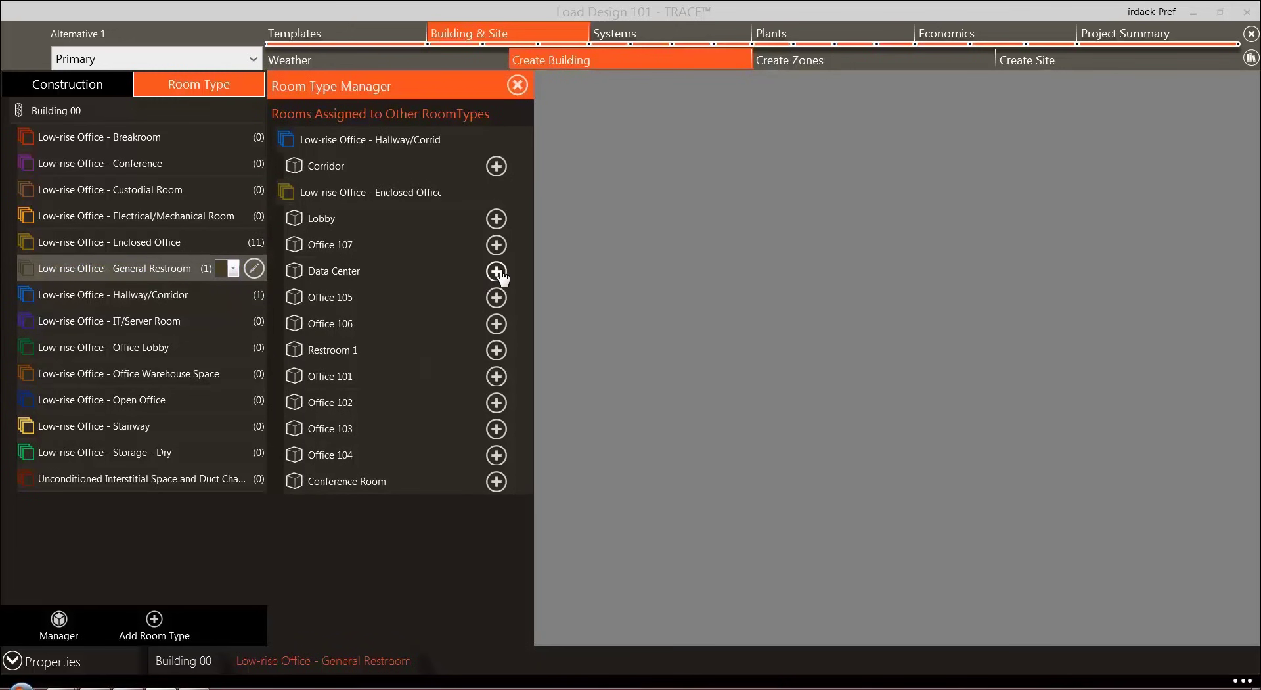
pyautogui.click(497, 351)
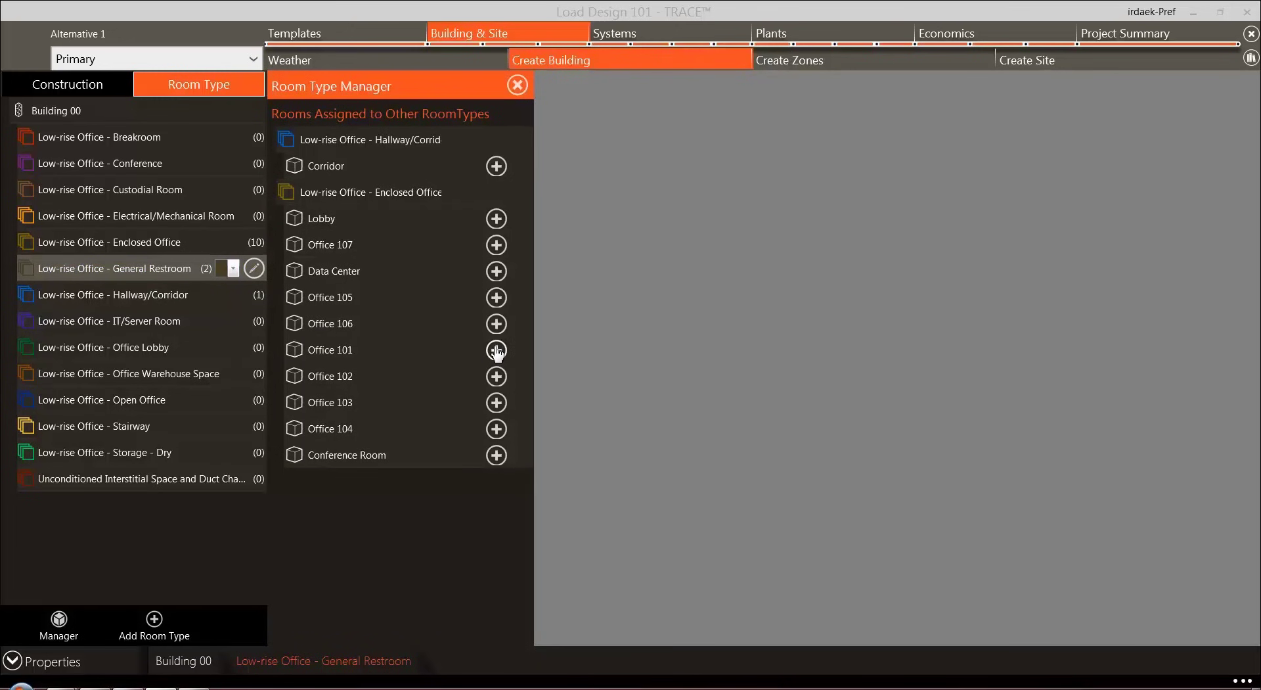
pyautogui.click(518, 85)
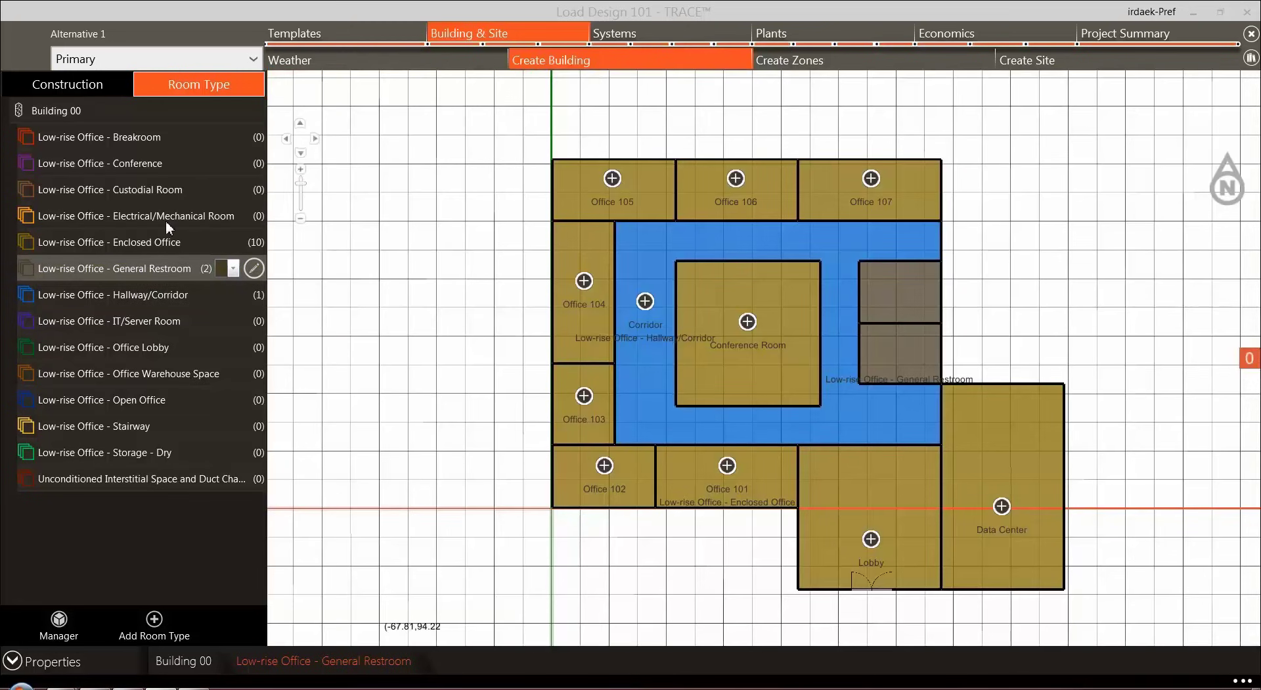
# Assign the Low-rise Office types Conference to the Conference Room, Office Lobby to the Lobby, and IT/Server Room to the Data Center
pyautogui.click(155, 166)
pyautogui.click(748, 321)
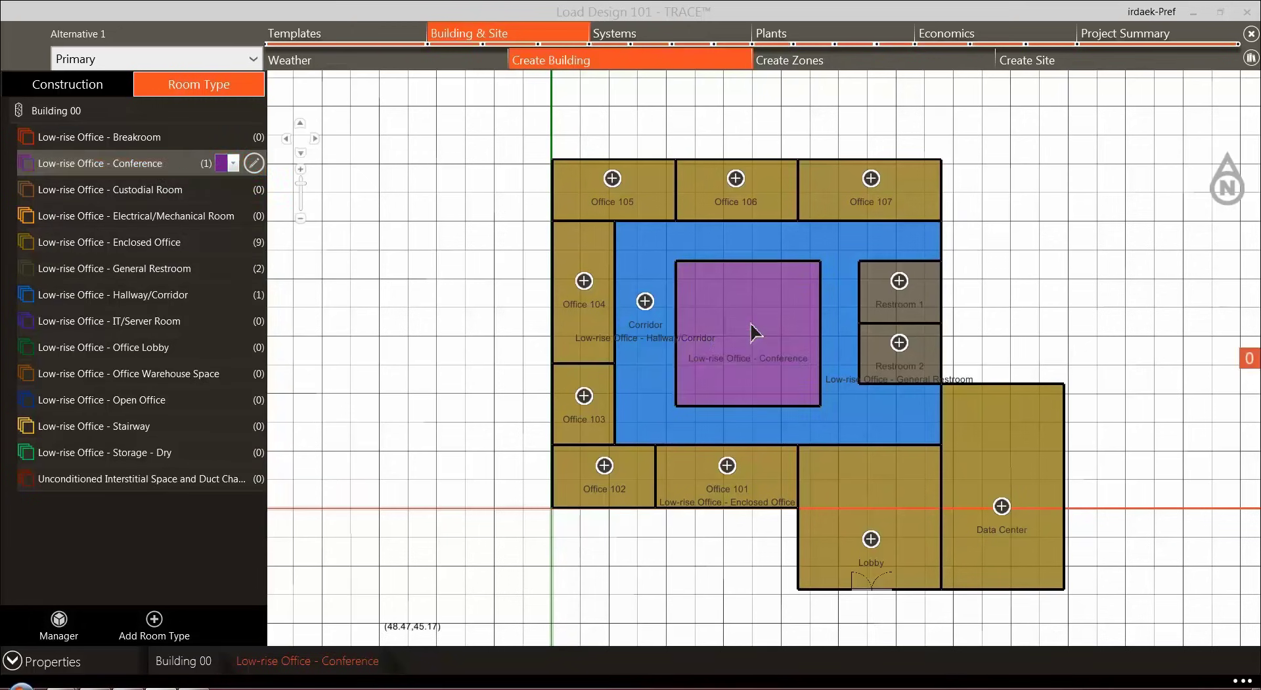
pyautogui.click(142, 348)
pyautogui.click(872, 539)
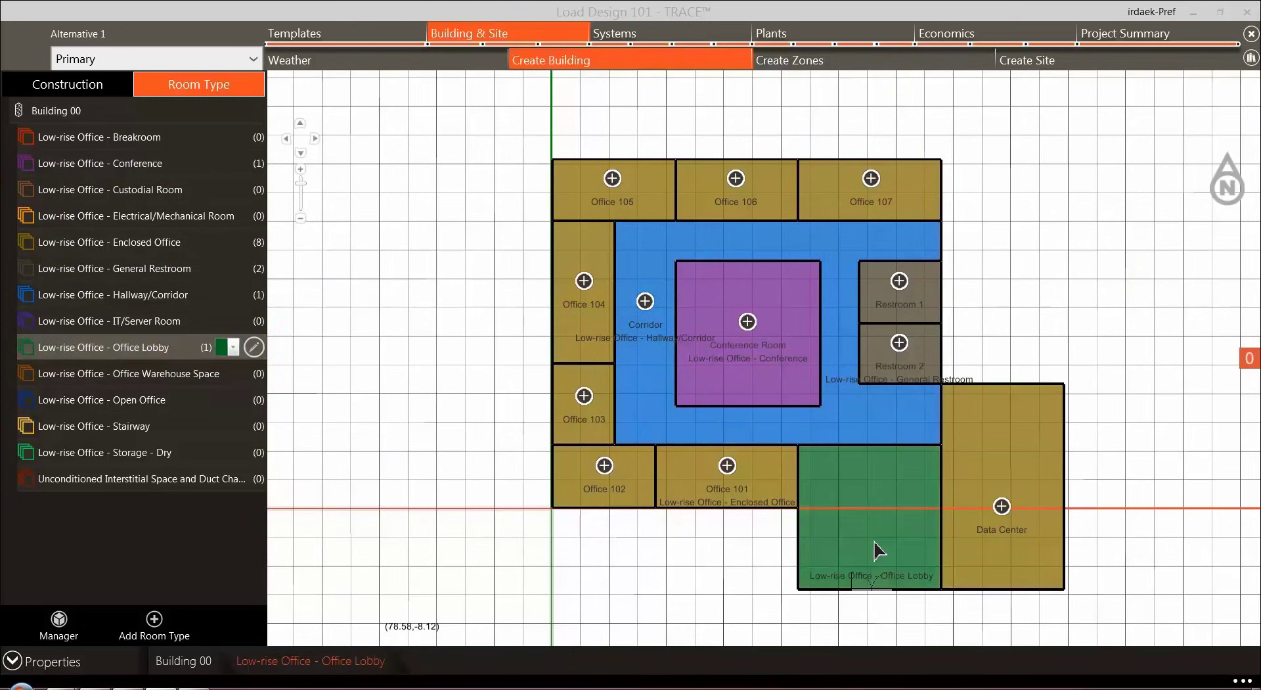
pyautogui.click(134, 317)
pyautogui.click(1001, 504)
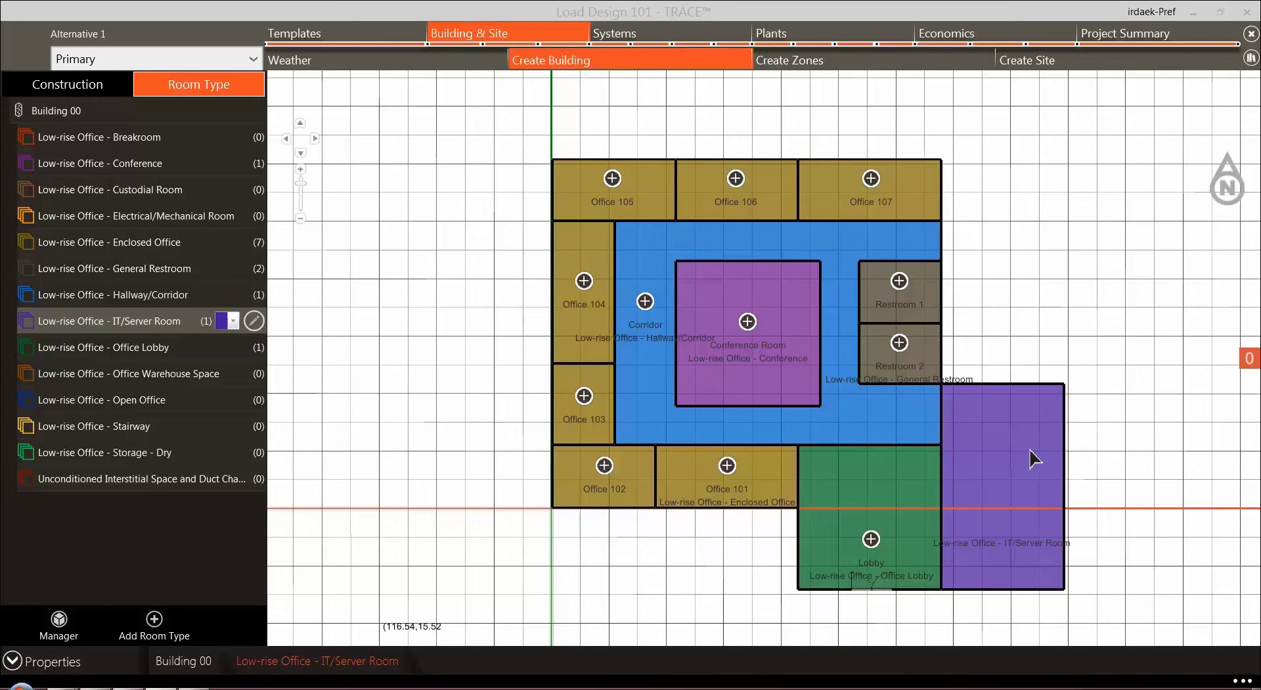
# Assign Office 101 and Office 102 to Zone 00-01 on the plan, and add Office 107 through the Zone Manager
pyautogui.click(826, 65)
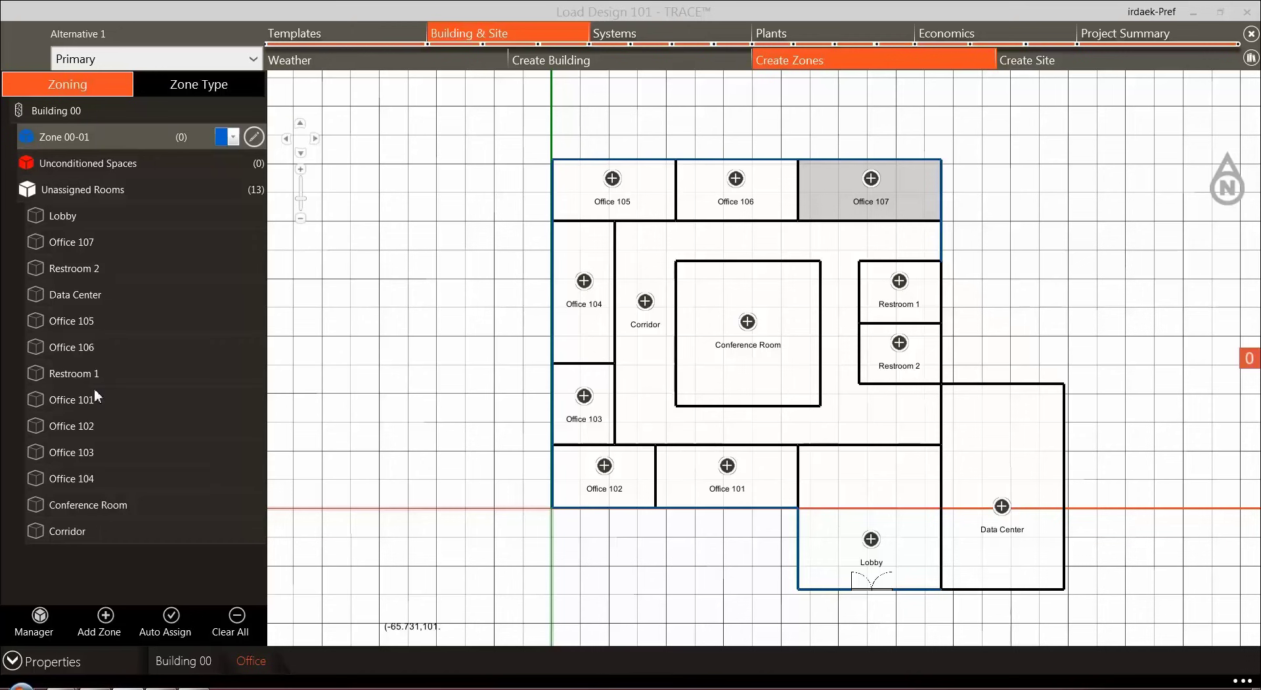
pyautogui.click(106, 193)
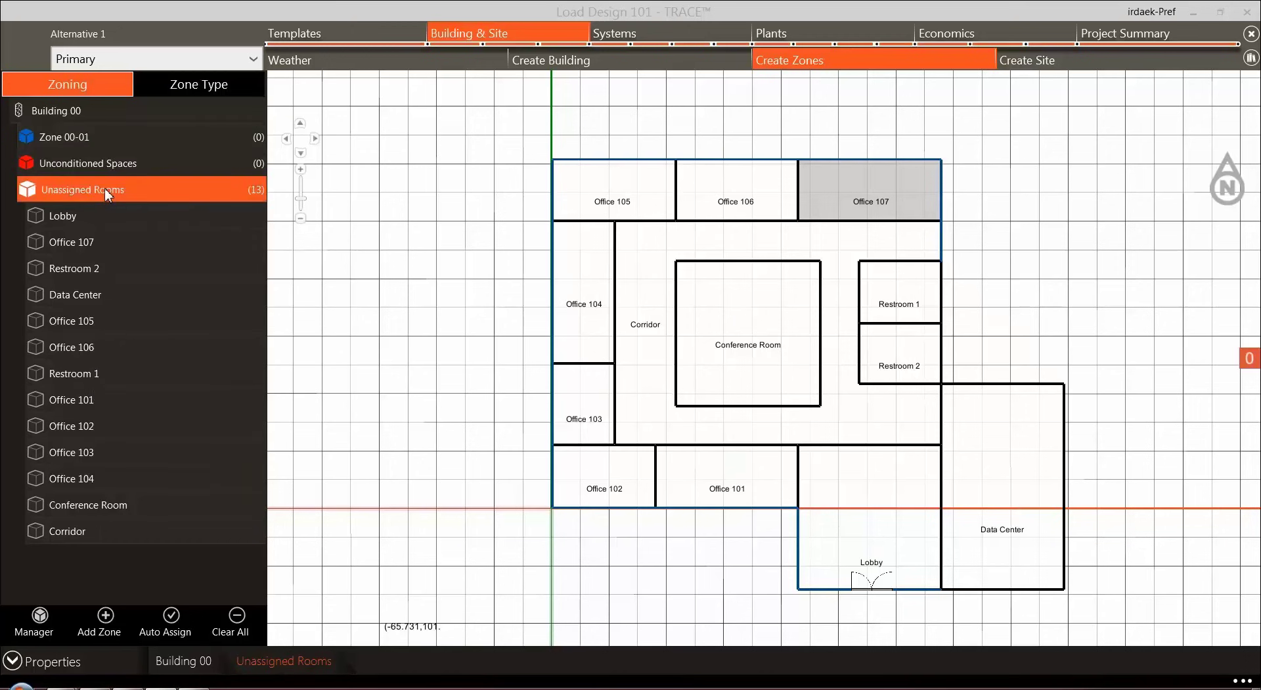
pyautogui.click(68, 138)
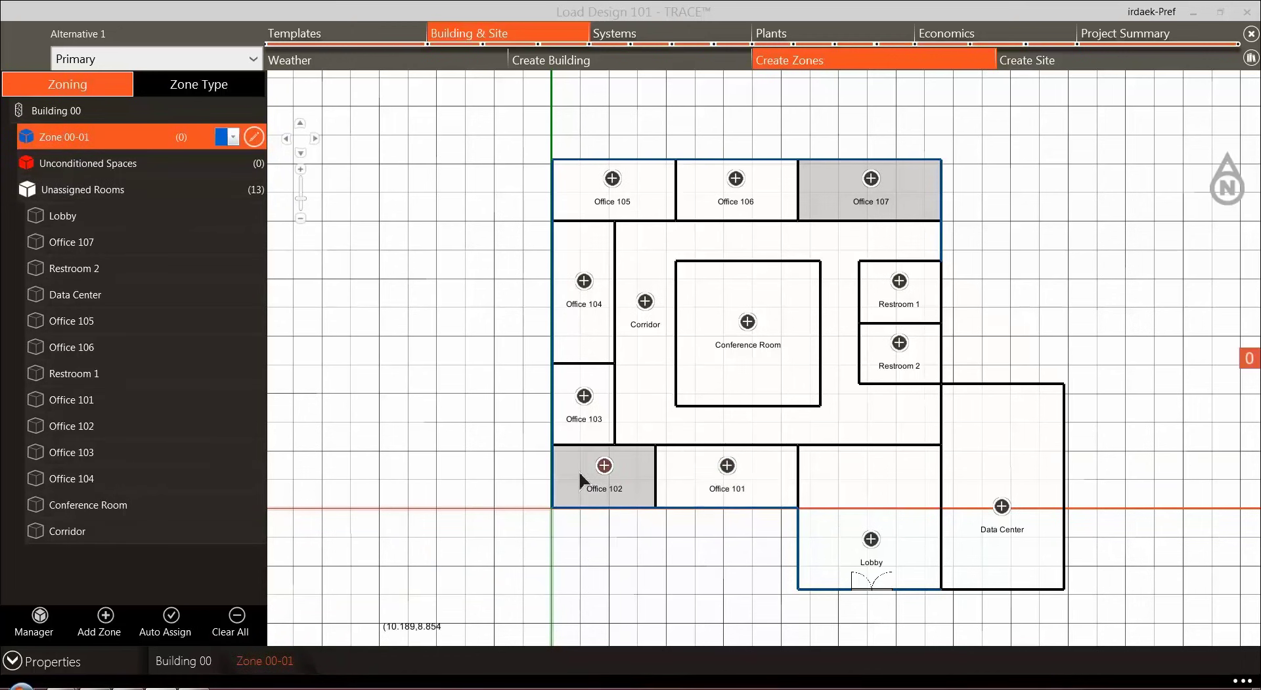
pyautogui.click(728, 465)
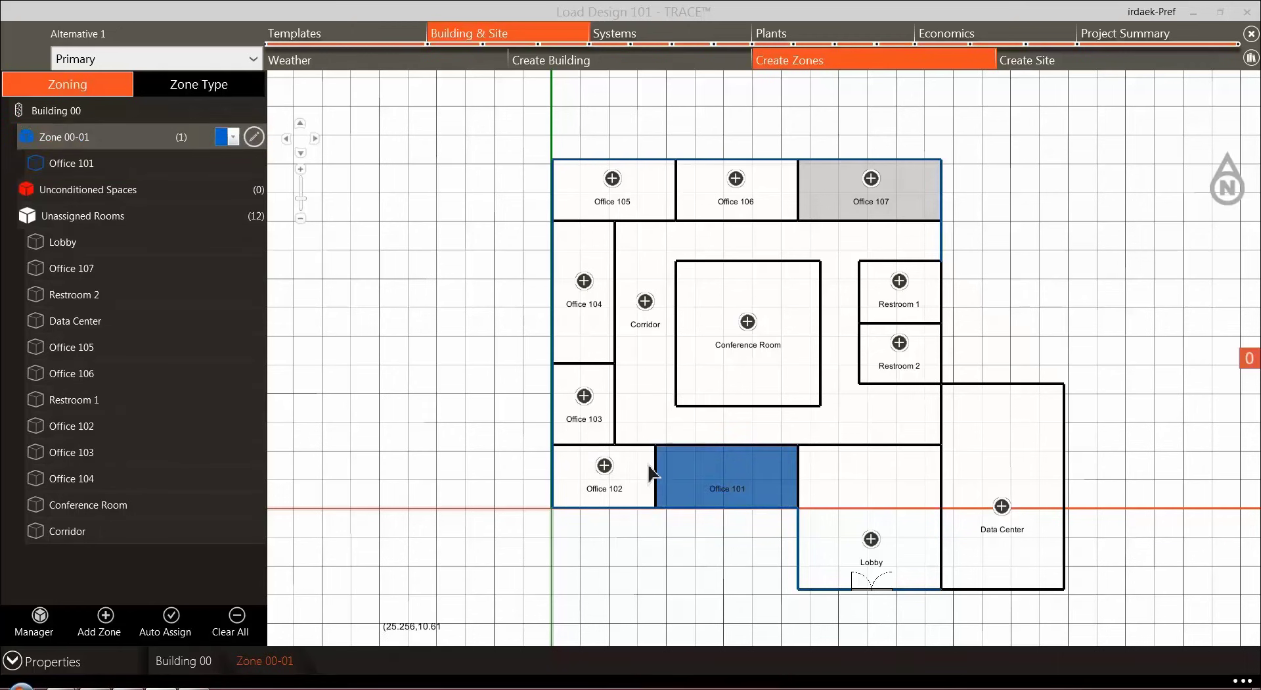
pyautogui.click(604, 465)
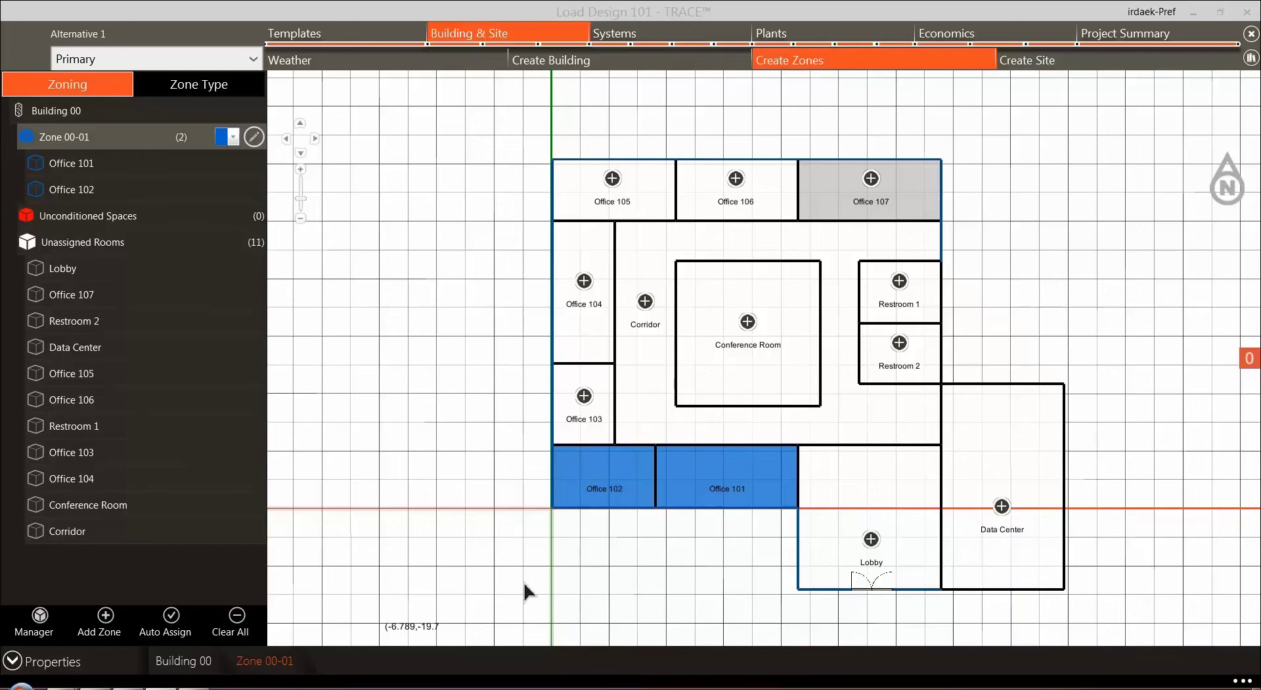
pyautogui.click(41, 617)
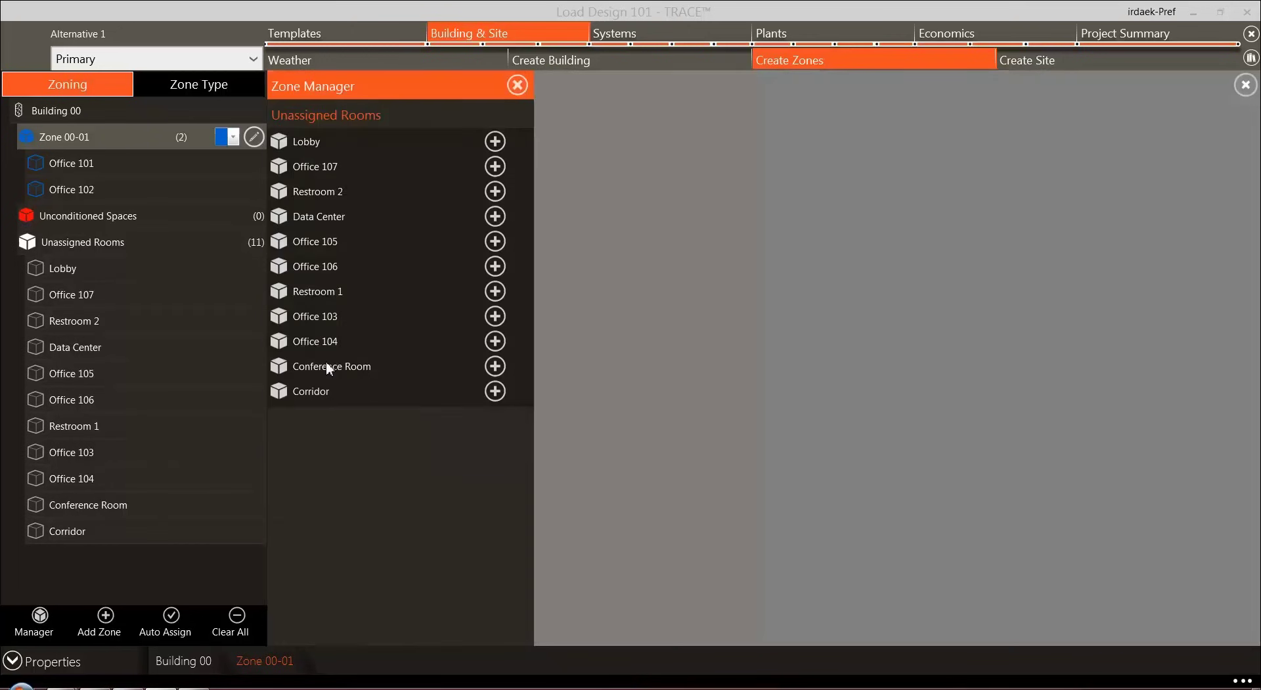
pyautogui.click(496, 167)
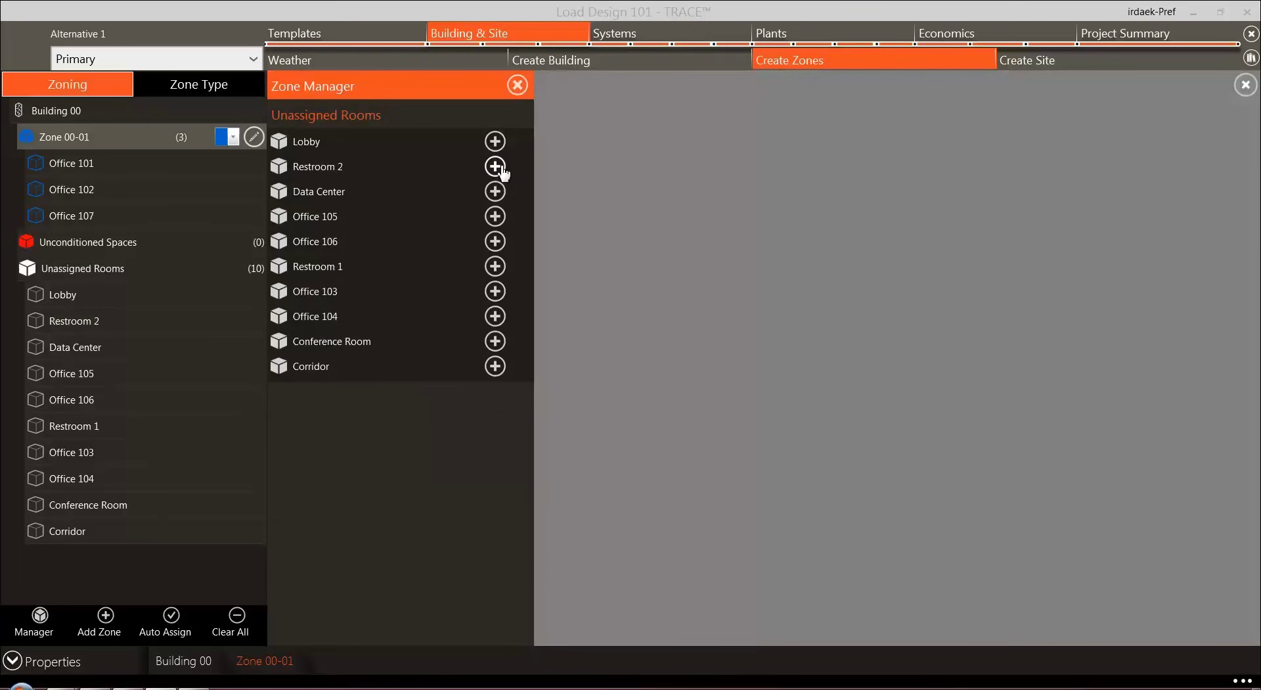
pyautogui.click(518, 85)
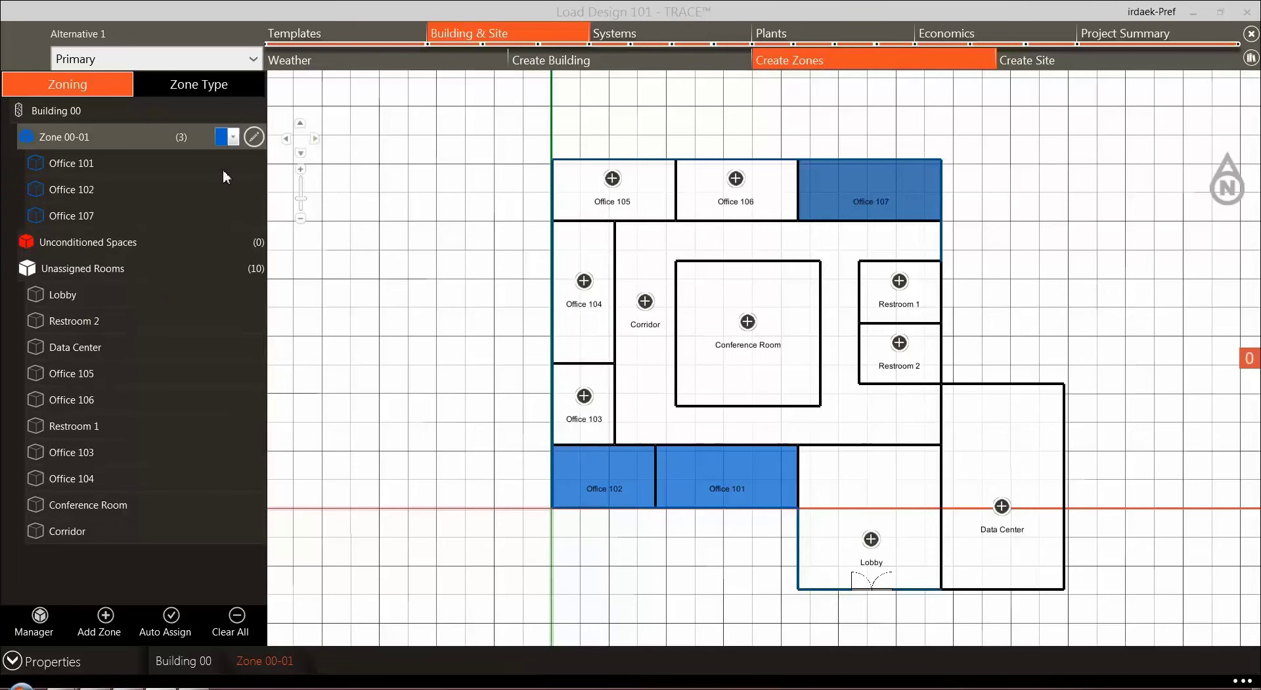
# Add Zone 00-02 and assign Office 103 and Office 104 to it
pyautogui.click(102, 634)
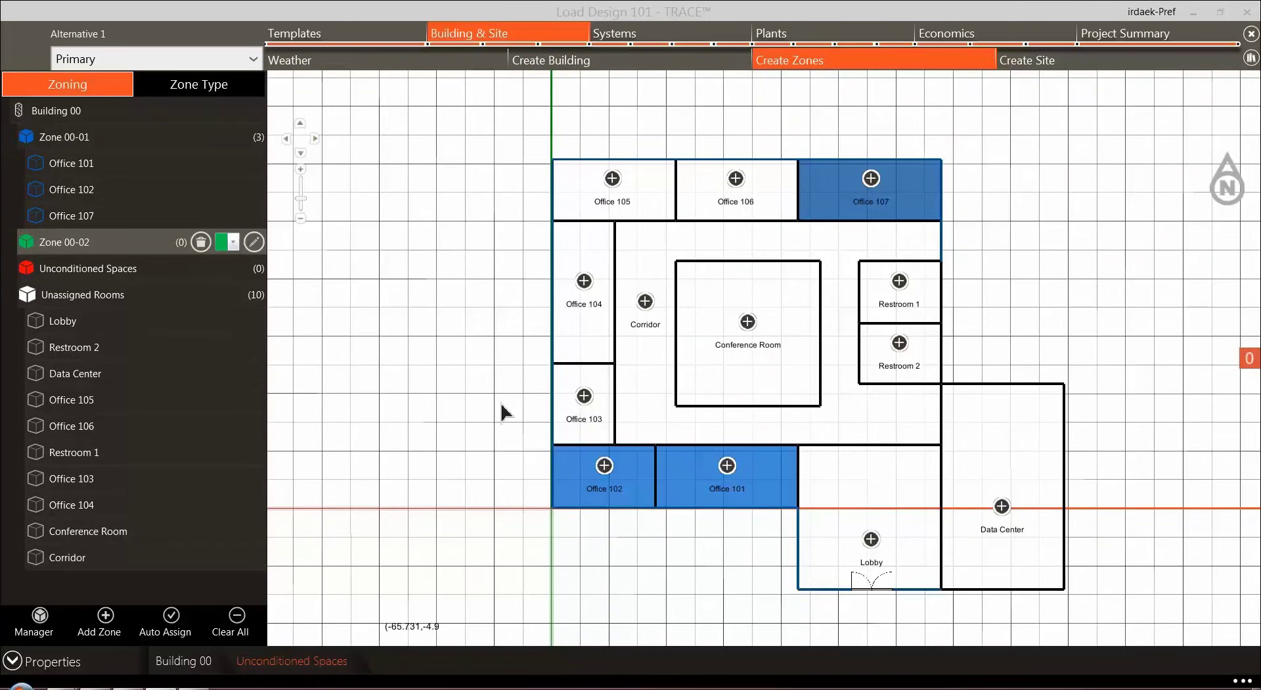
pyautogui.click(584, 397)
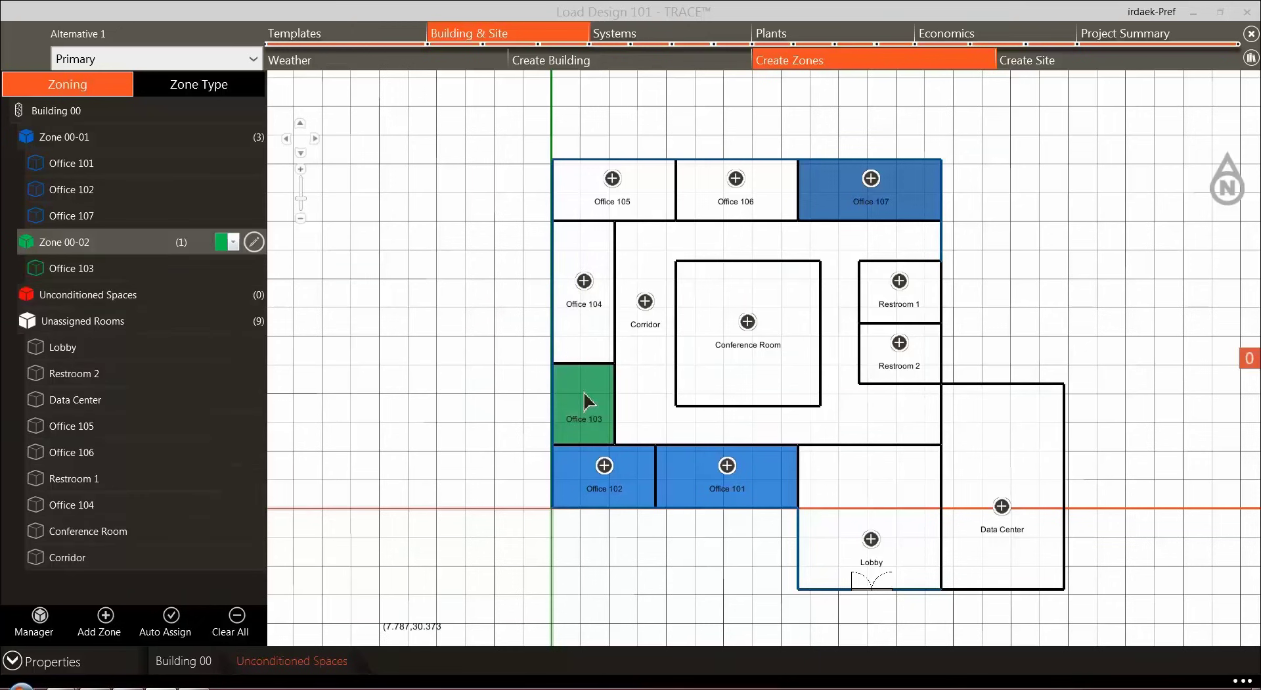
pyautogui.click(584, 281)
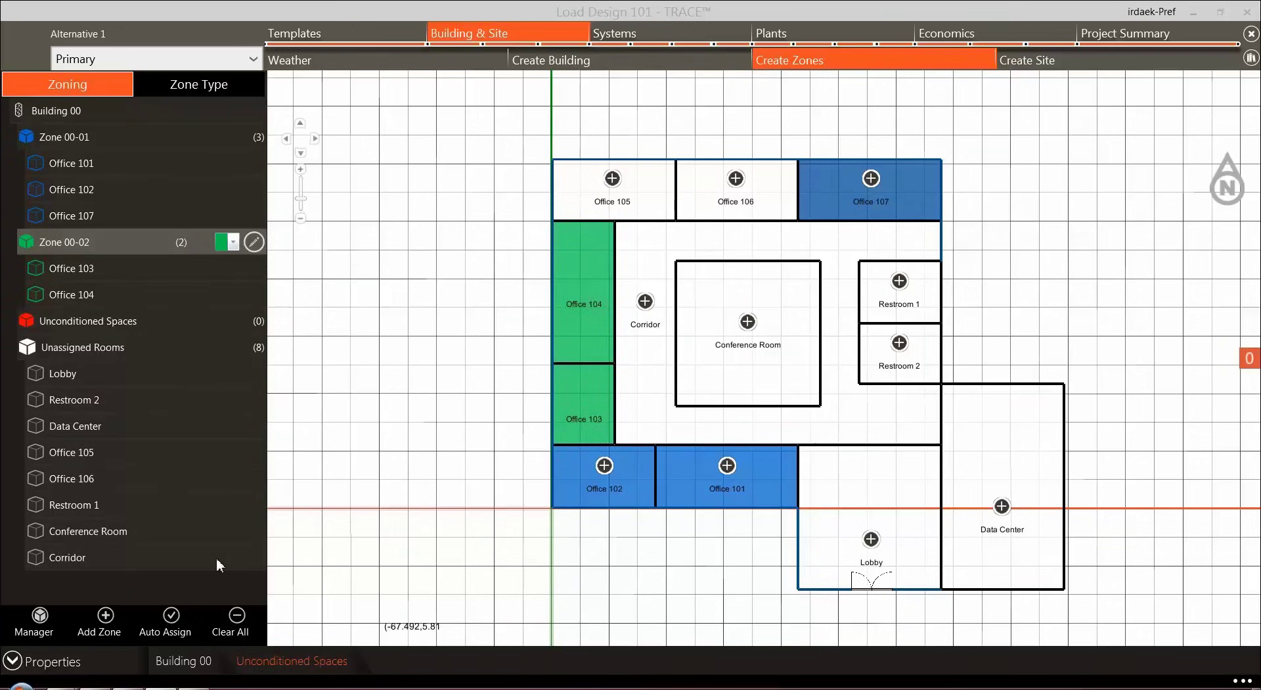
# Auto-assign the remaining unassigned rooms to individual zones and clear all room assignments from the zones
pyautogui.click(172, 617)
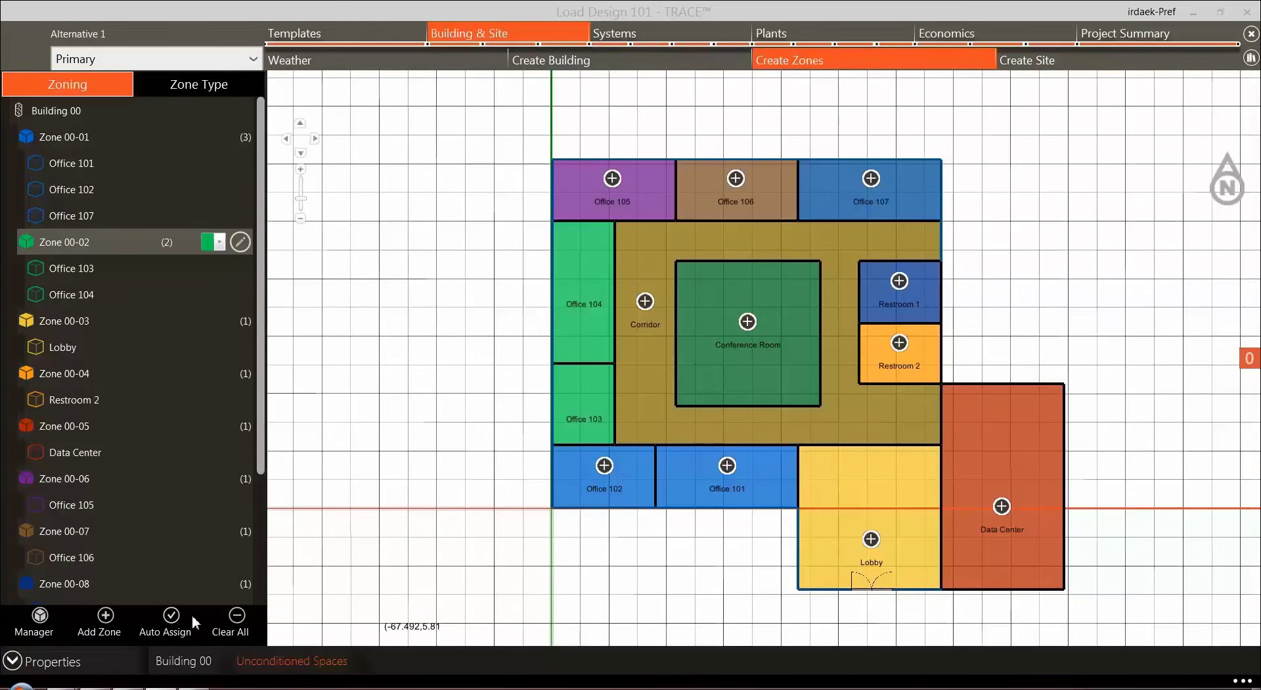
pyautogui.click(237, 616)
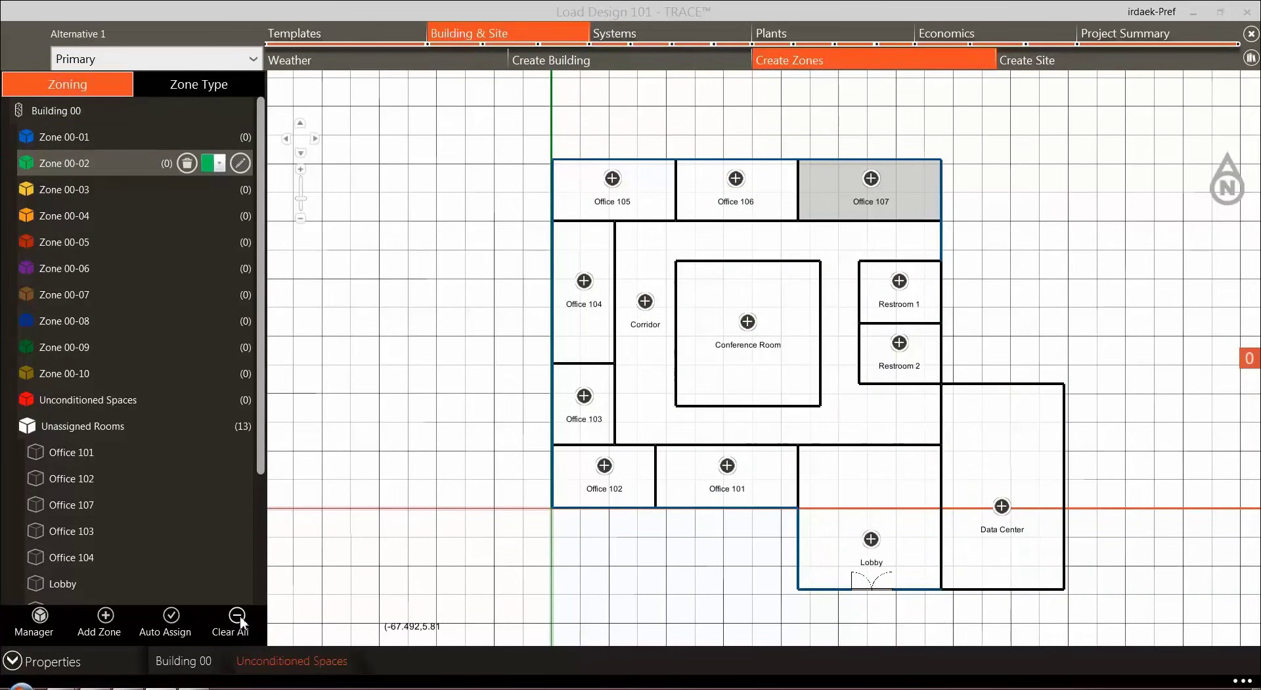
# Check the color options available for Zone 00-02
pyautogui.click(220, 164)
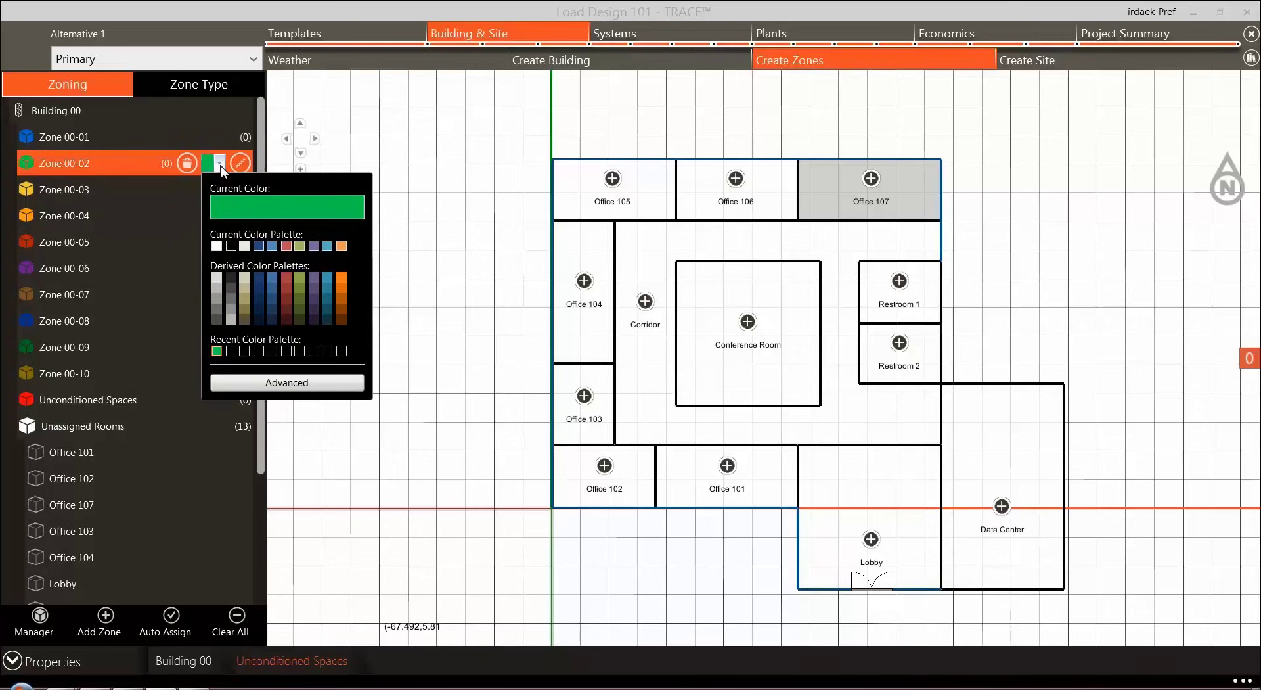
pyautogui.click(221, 166)
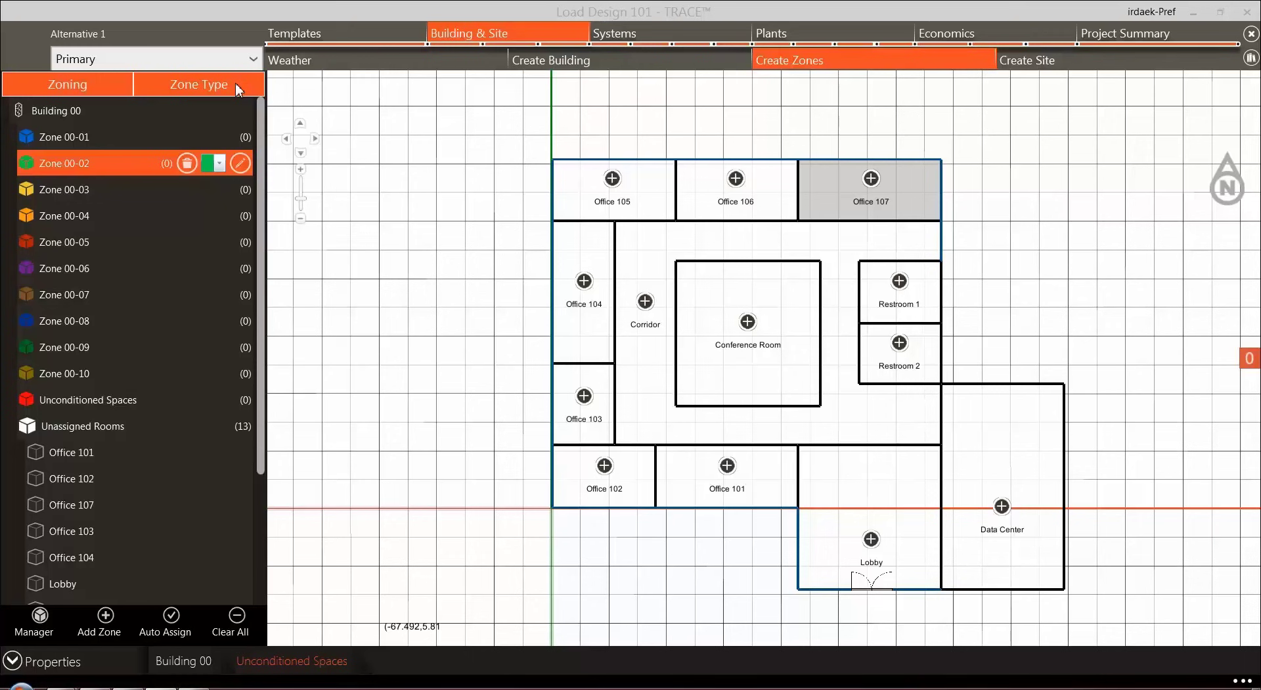
# Try assigning the Conference Room to Unconditioned Spaces on the plan and clear all room assignments again
pyautogui.click(69, 402)
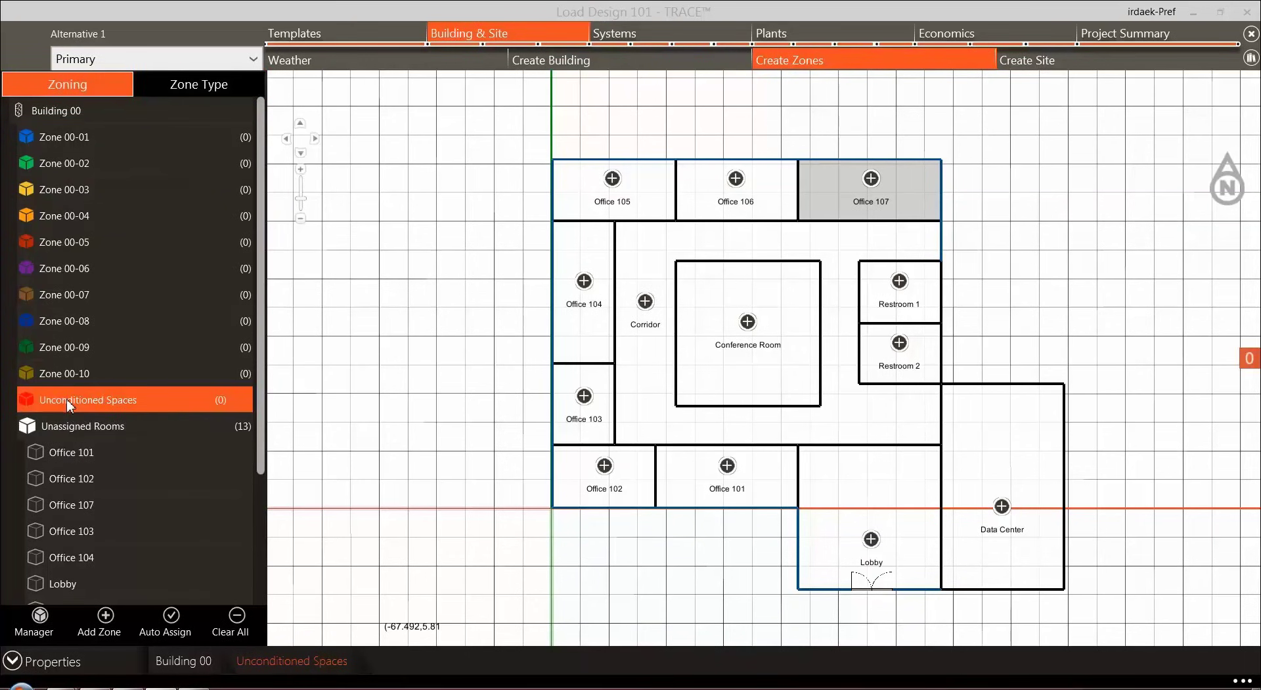
pyautogui.click(601, 468)
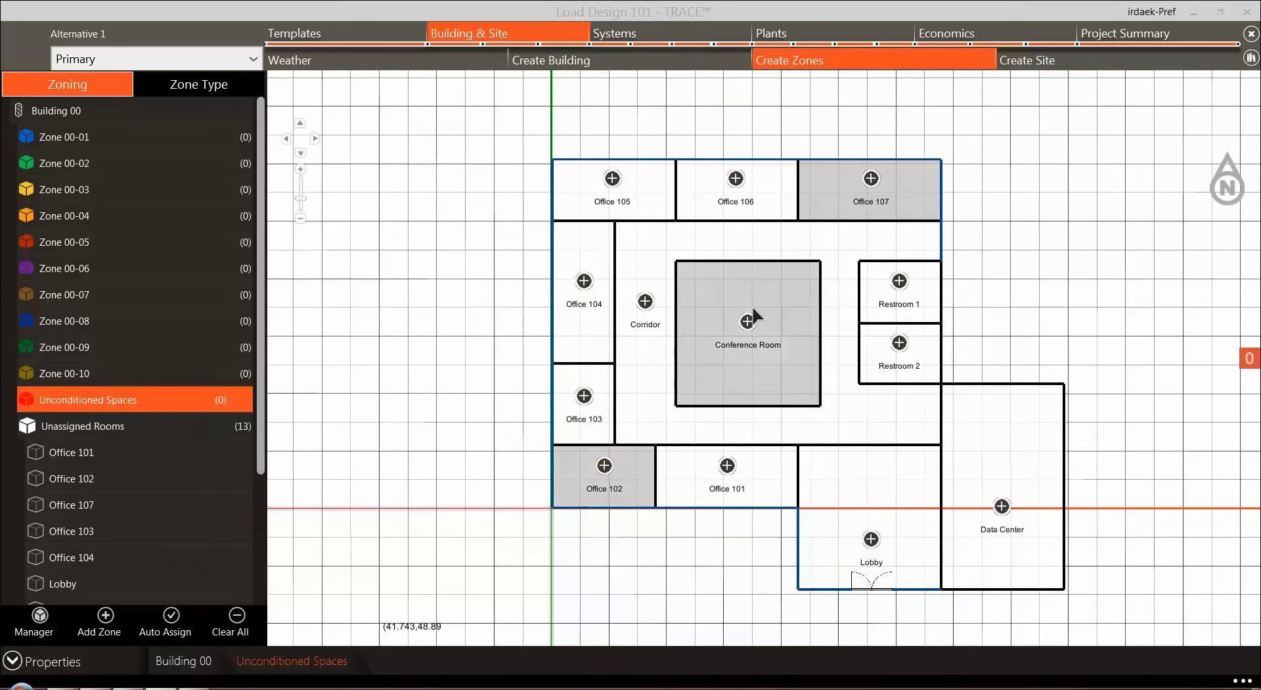
pyautogui.click(755, 315)
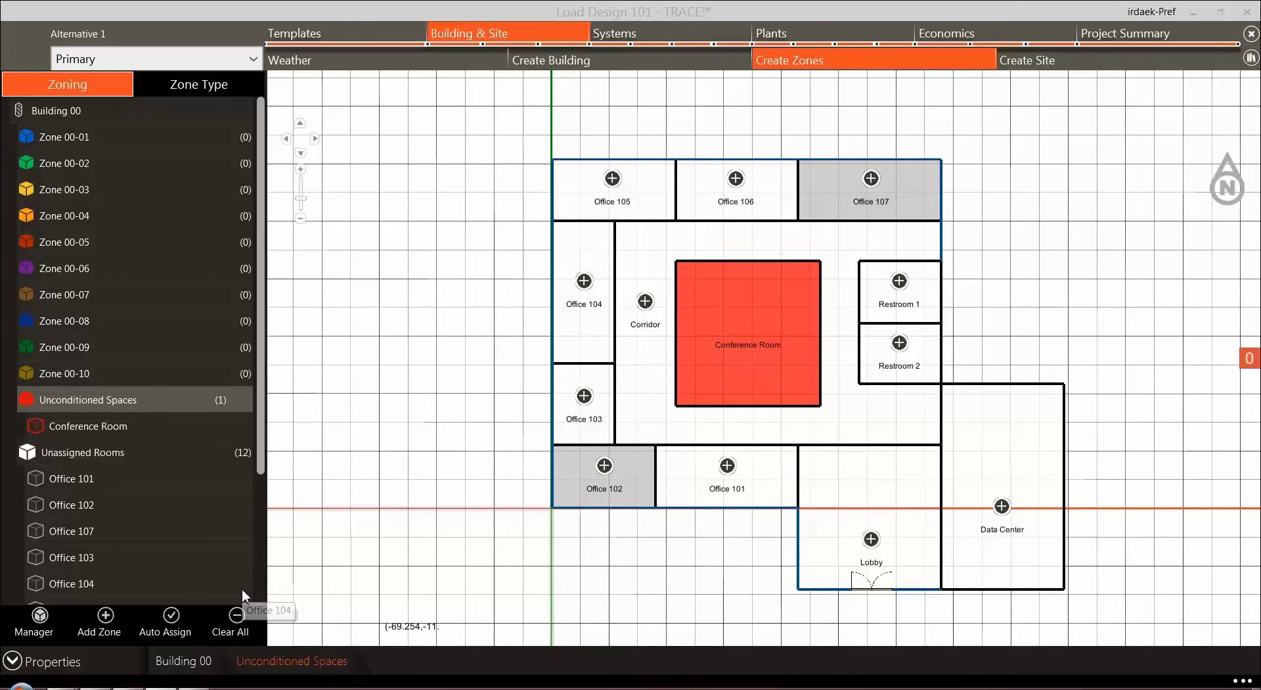
pyautogui.click(236, 632)
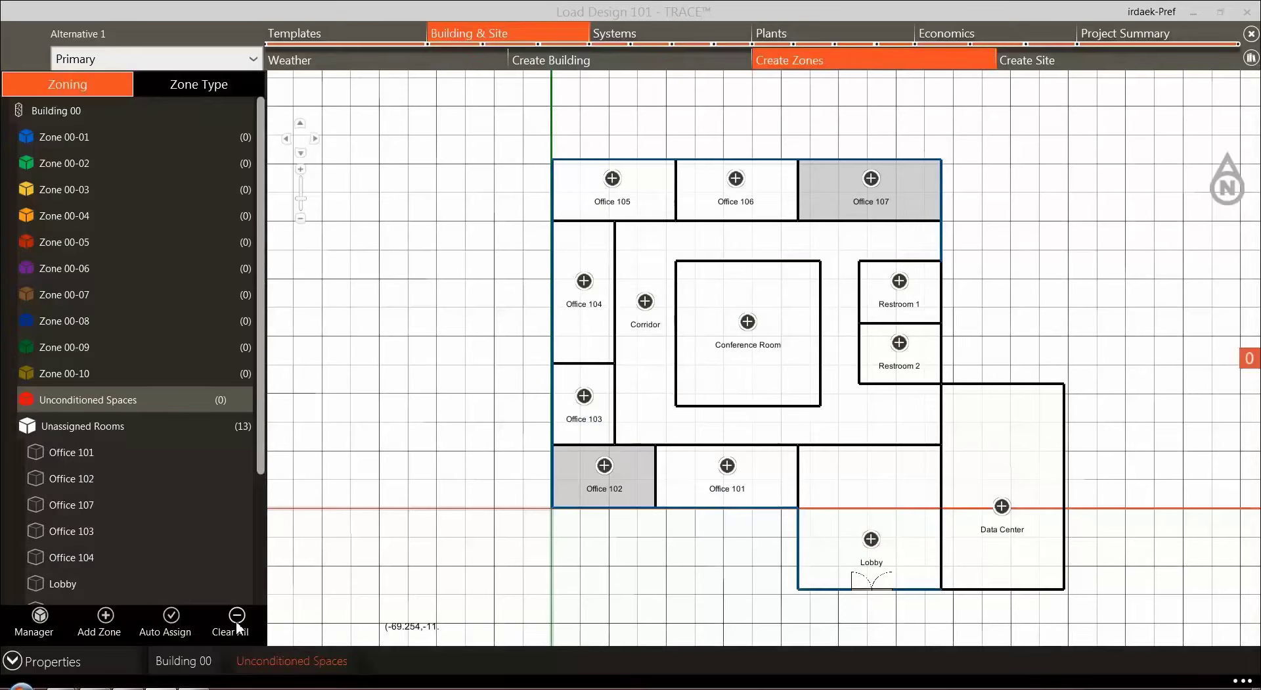
# Auto-assign all unassigned rooms to individual zones and check the zone type assigned across the building
pyautogui.click(171, 621)
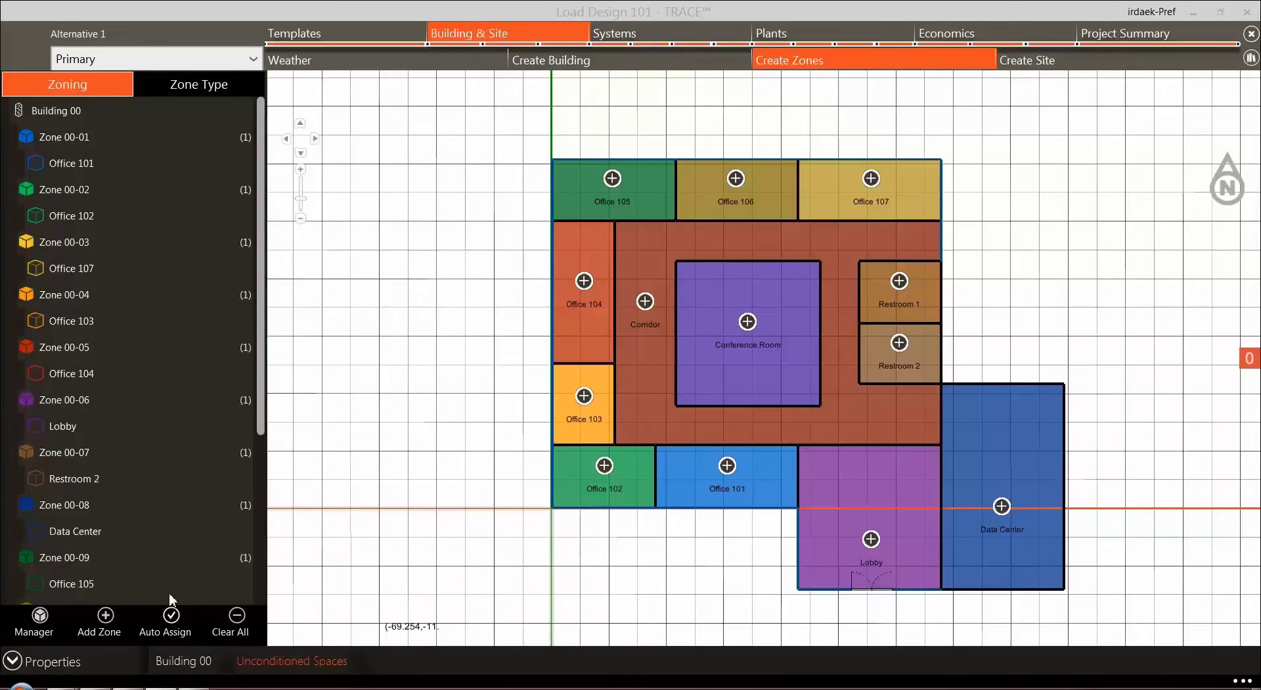
pyautogui.click(192, 86)
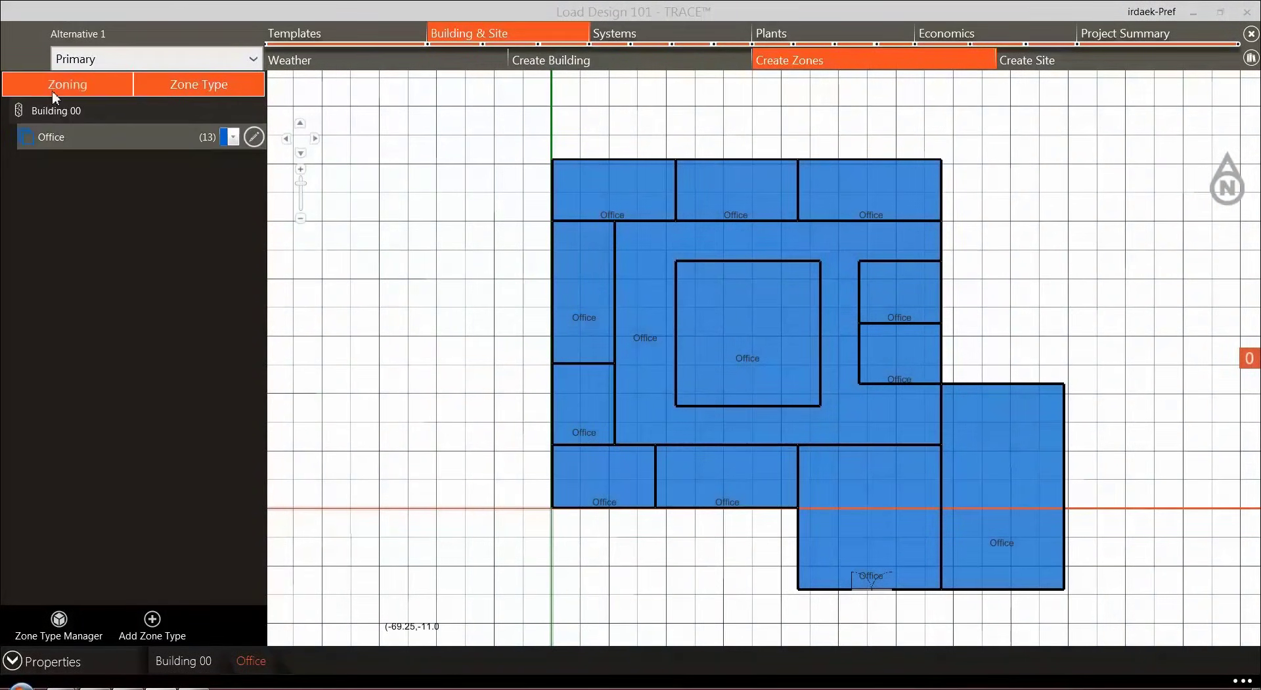
pyautogui.click(53, 95)
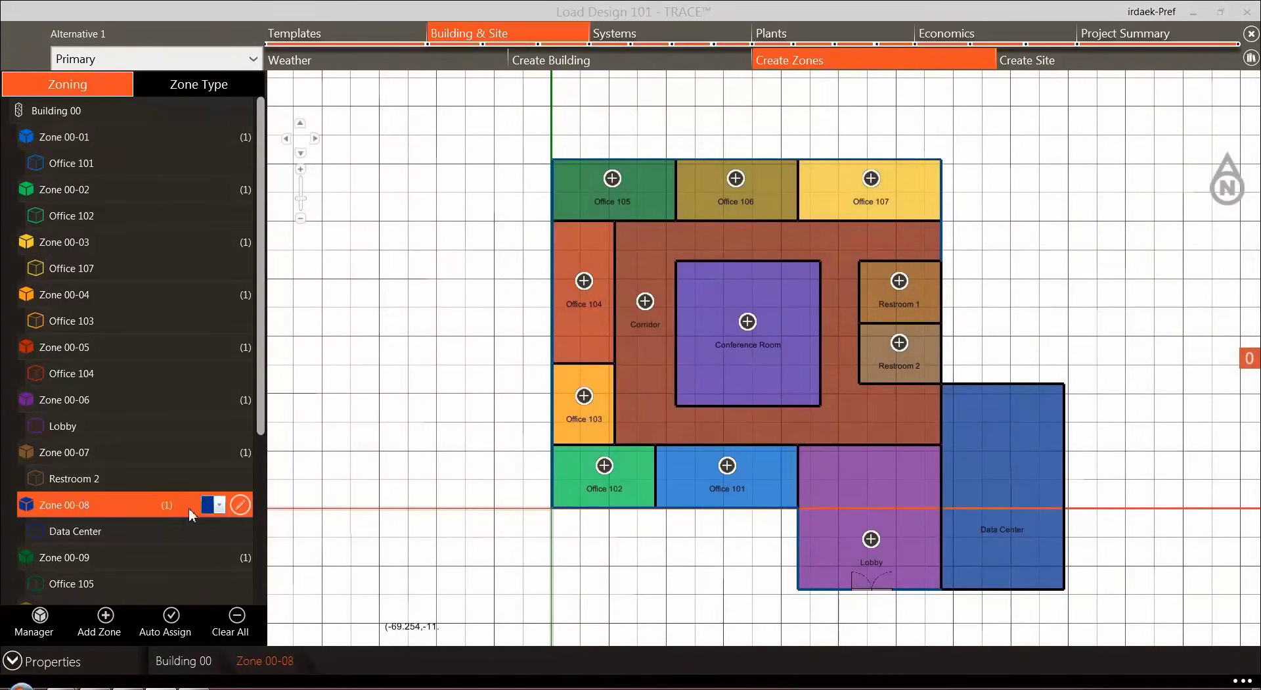
# Set the Cooling Dry Bulb of Zone 00-08, which holds the Data Center, to 70 °F in its zone properties
pyautogui.click(240, 505)
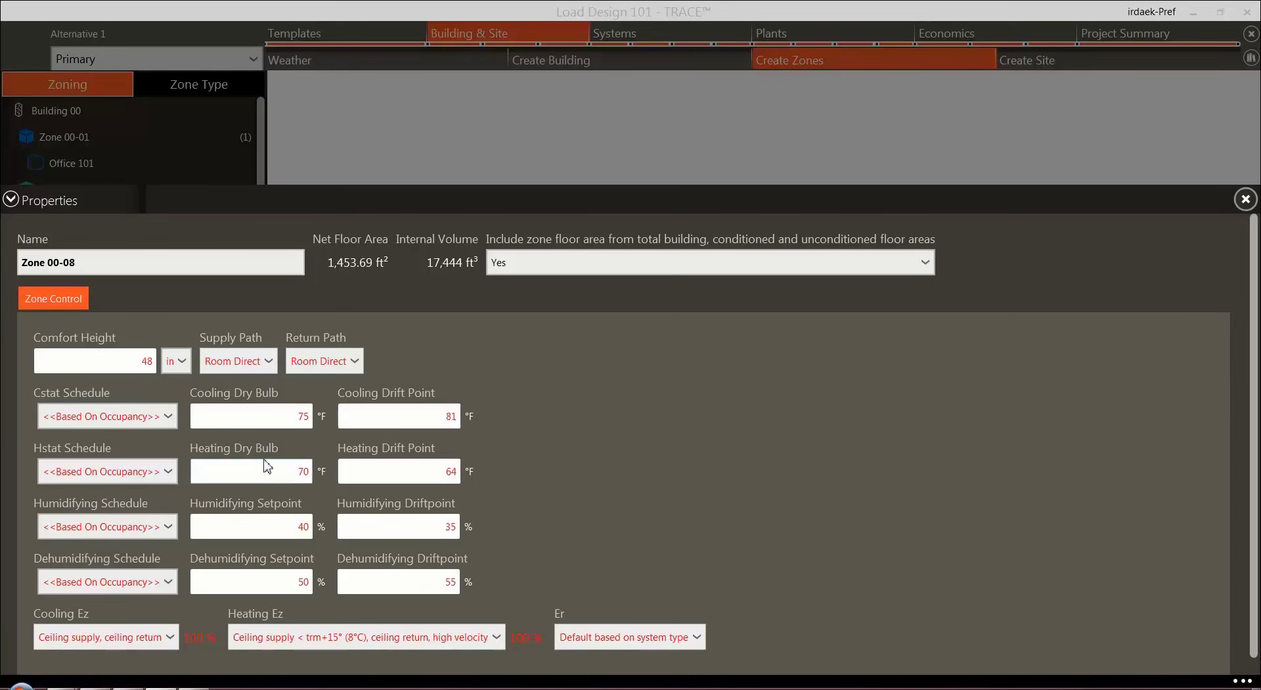
pyautogui.doubleClick(284, 418)
pyautogui.press('BackSpace')
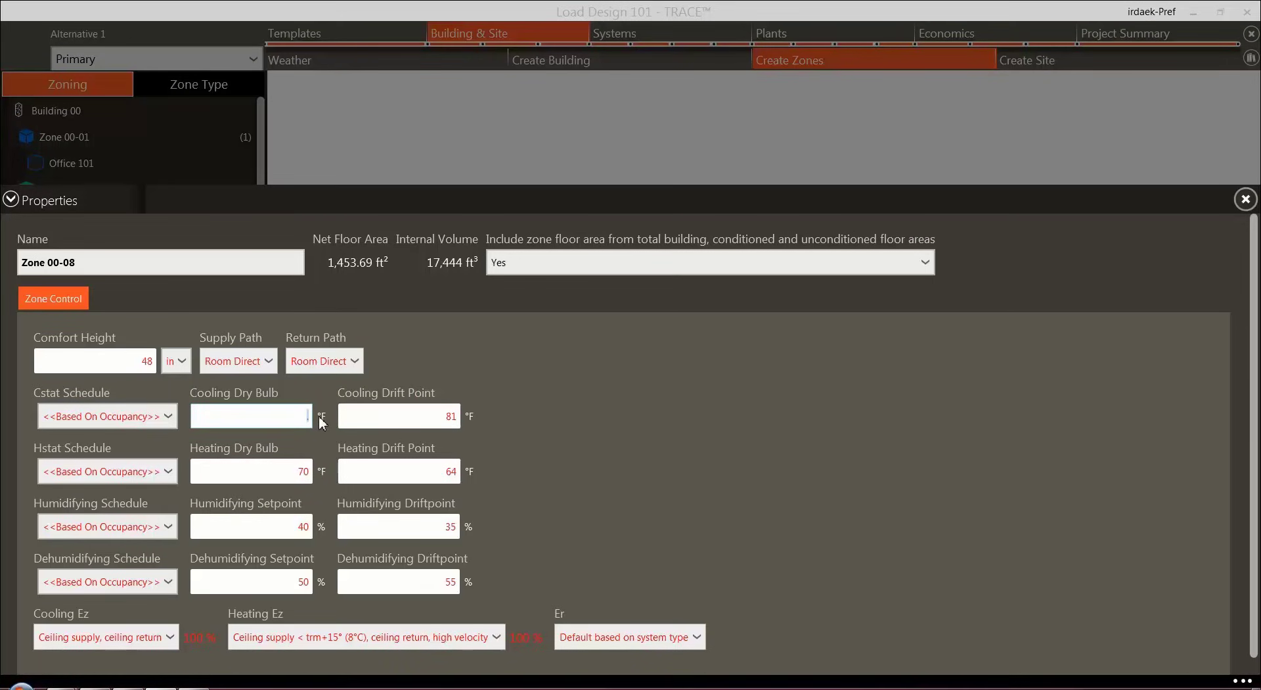
pyautogui.click(239, 509)
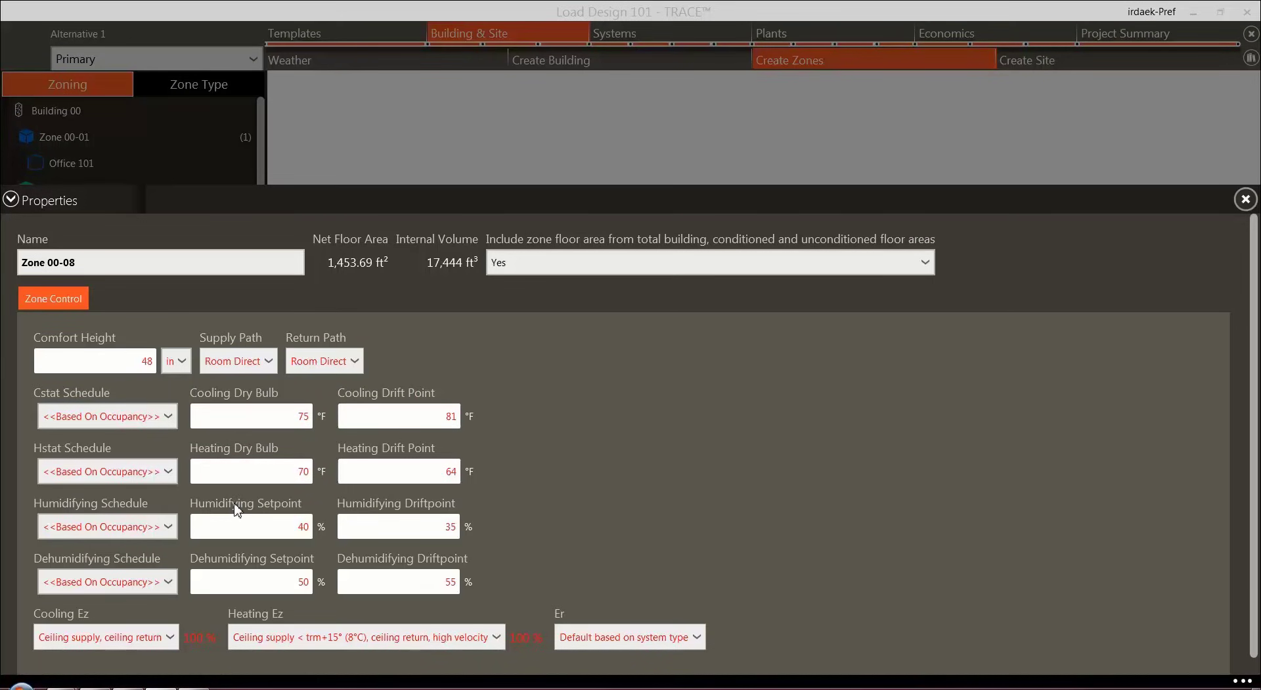
pyautogui.doubleClick(284, 418)
pyautogui.press('BackSpace')
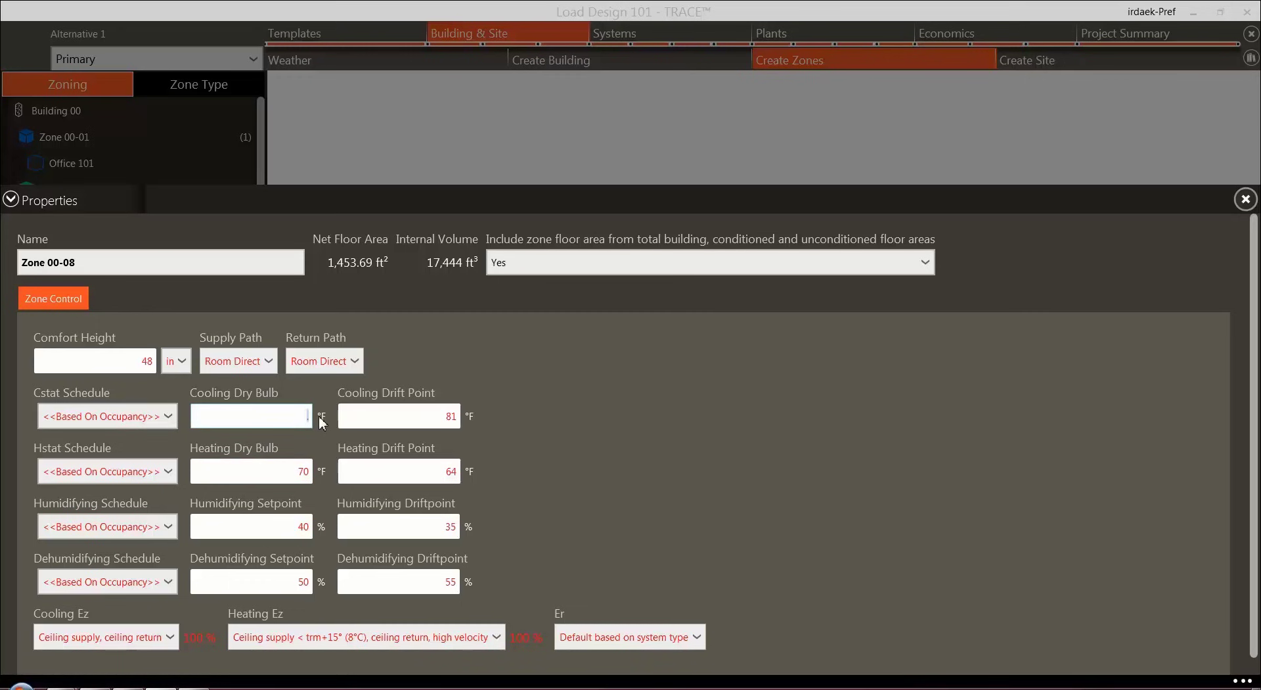
pyautogui.write('70')
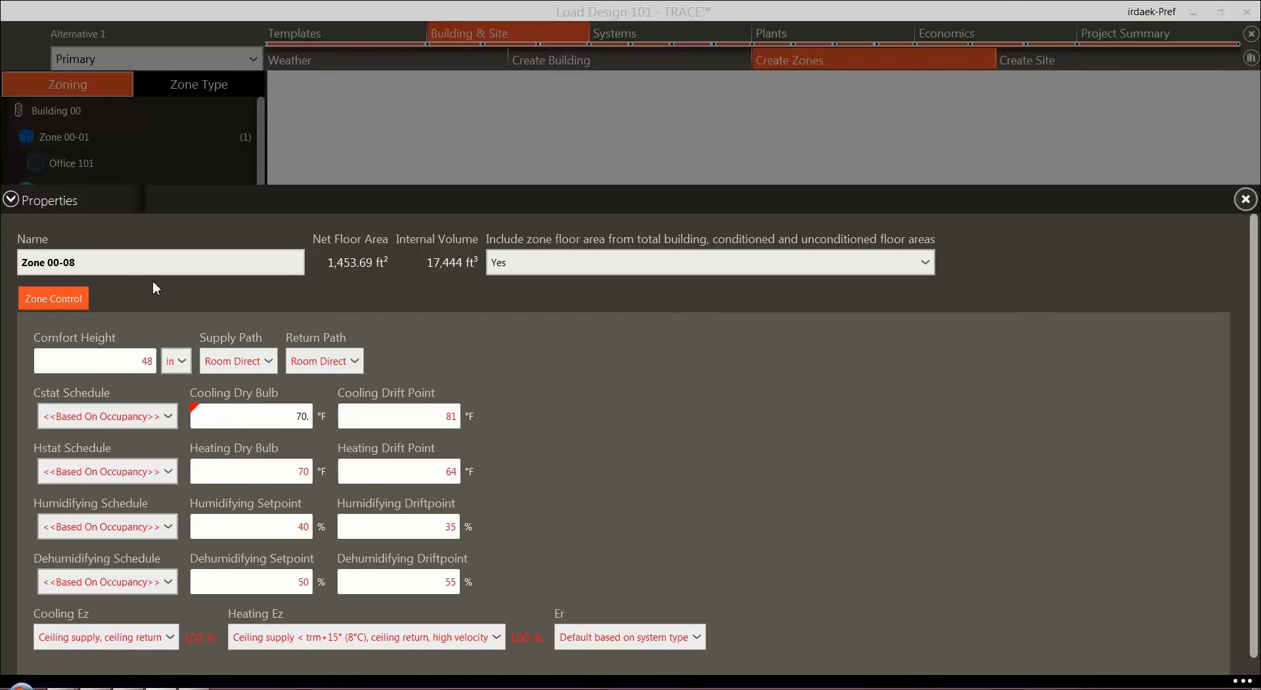
pyautogui.click(10, 201)
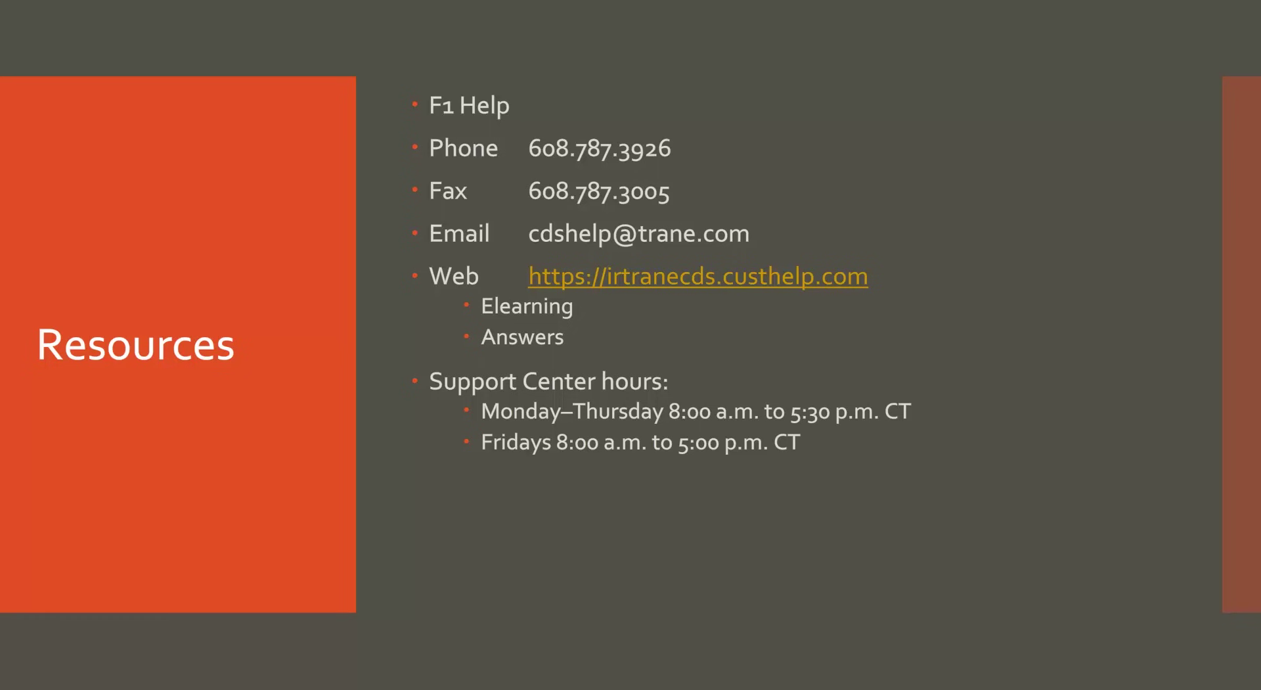